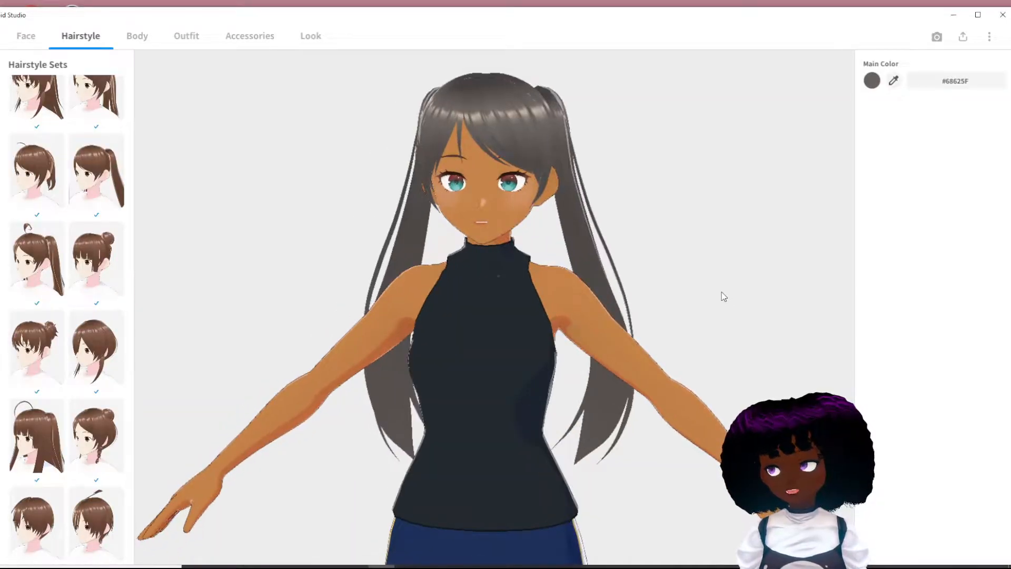
pyautogui.moveTo(721, 292); pyautogui.dragTo(725, 291, button='right')
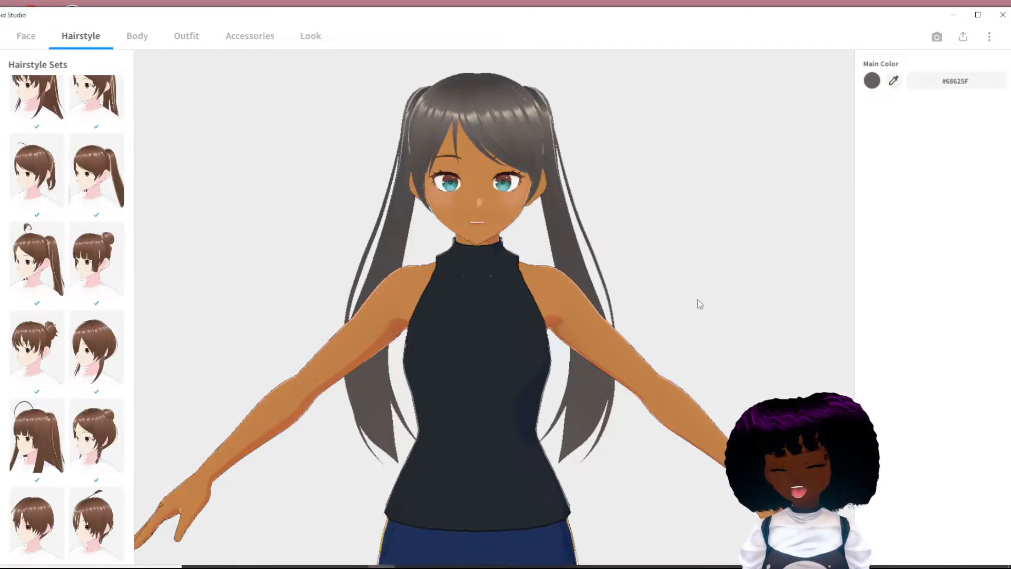
pyautogui.scroll(5, 700, 303)
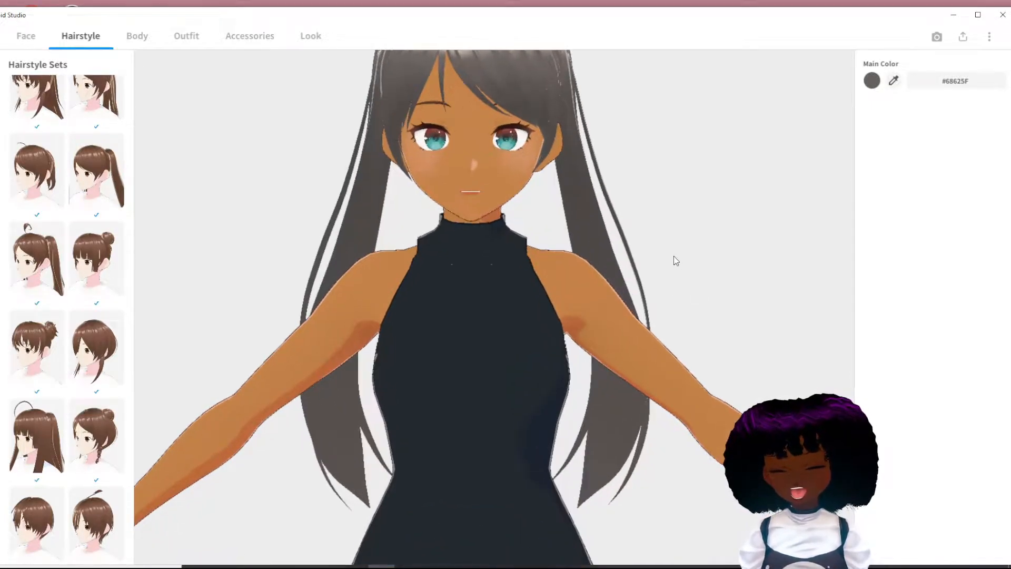
pyautogui.moveTo(666, 292); pyautogui.dragTo(669, 297, button='right')
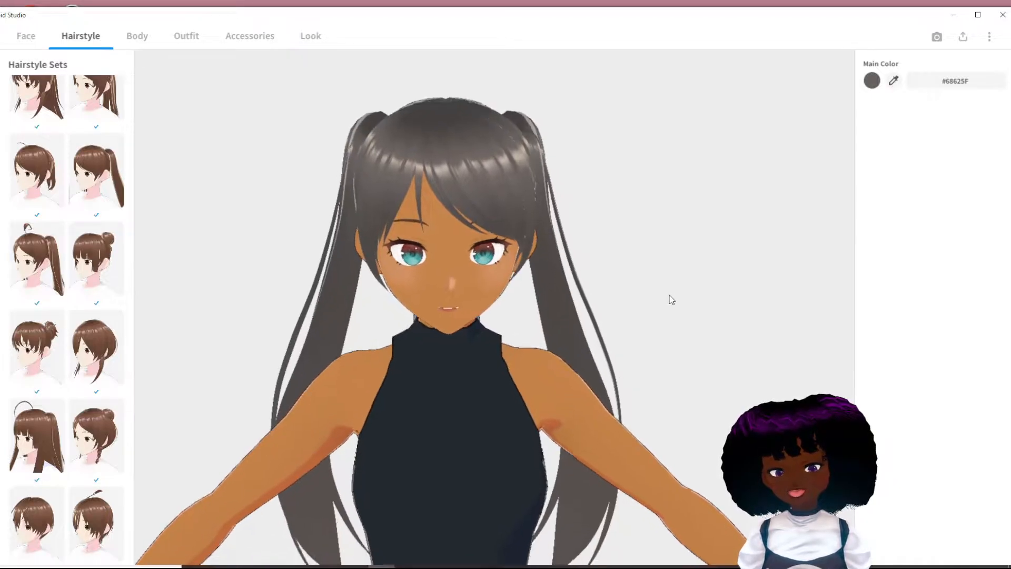
pyautogui.moveTo(702, 338); pyautogui.dragTo(595, 336, button='right')
pyautogui.moveTo(642, 391); pyautogui.dragTo(555, 393, button='right')
pyautogui.moveTo(665, 409); pyautogui.dragTo(666, 365, button='middle')
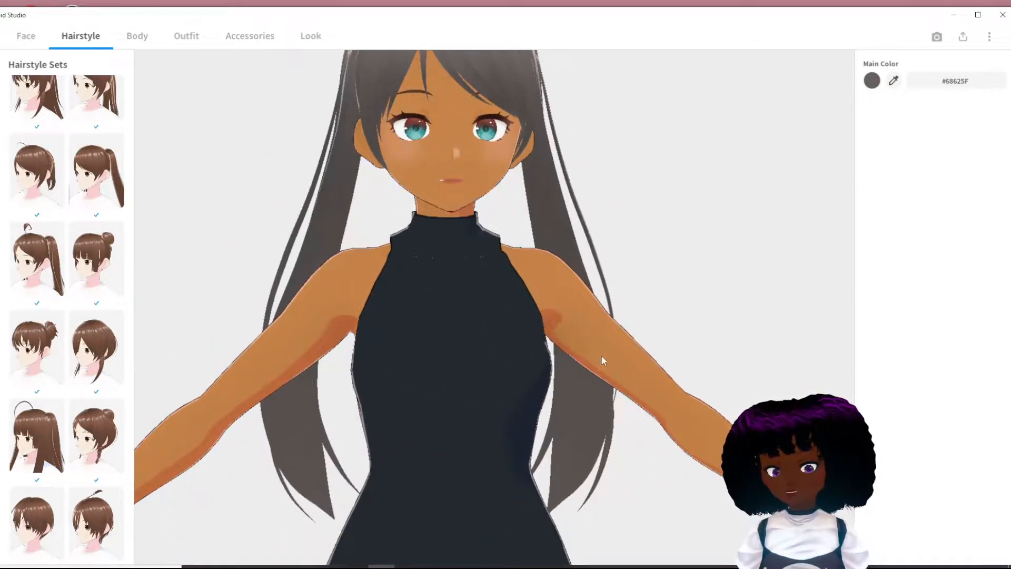
pyautogui.moveTo(564, 268); pyautogui.dragTo(470, 289, button='middle')
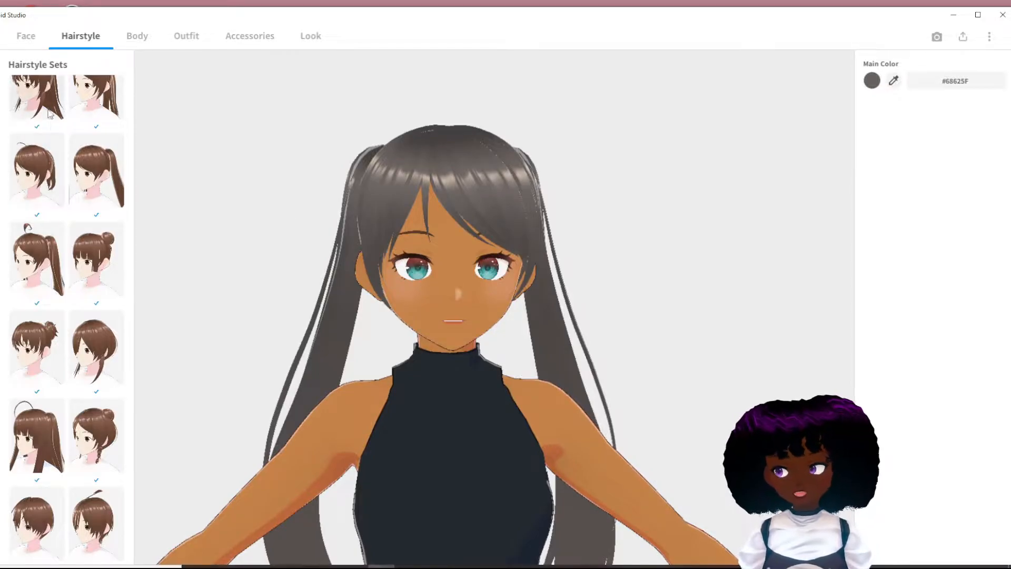
pyautogui.scroll(4, 64, 247)
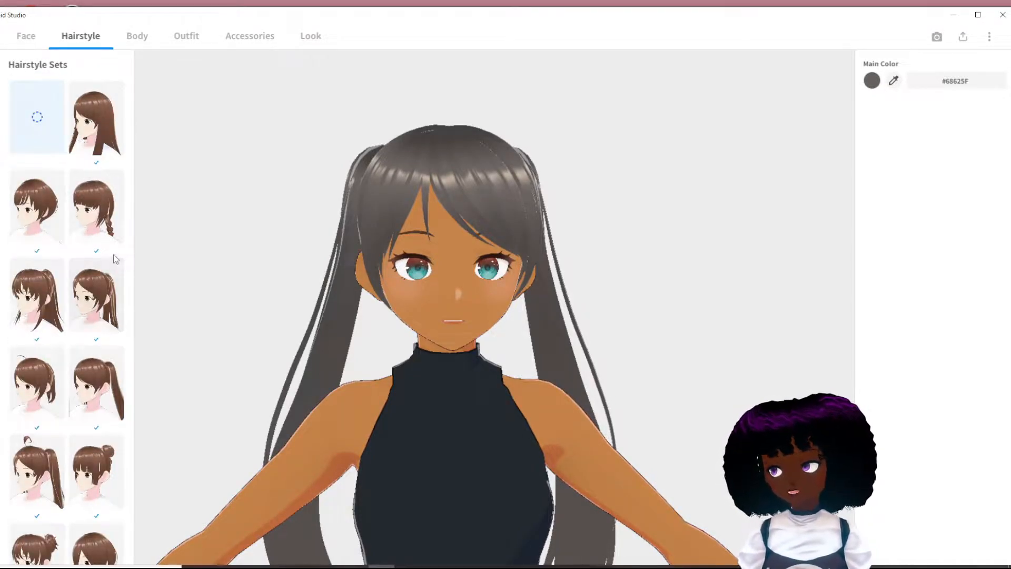
pyautogui.moveTo(541, 420); pyautogui.dragTo(538, 427, button='right')
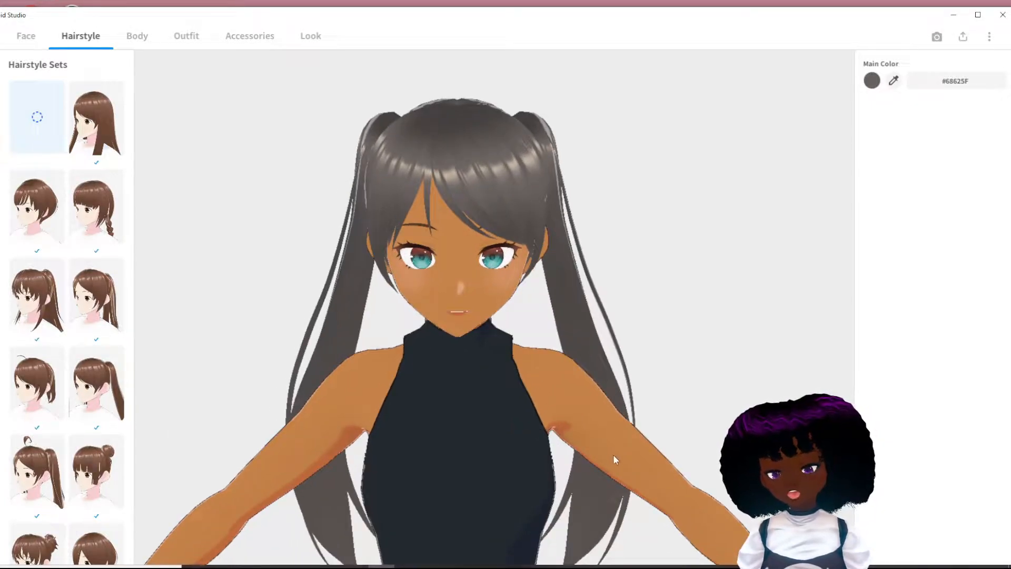
pyautogui.moveTo(612, 455); pyautogui.dragTo(613, 441, button='middle')
pyautogui.moveTo(524, 411); pyautogui.dragTo(514, 402, button='right')
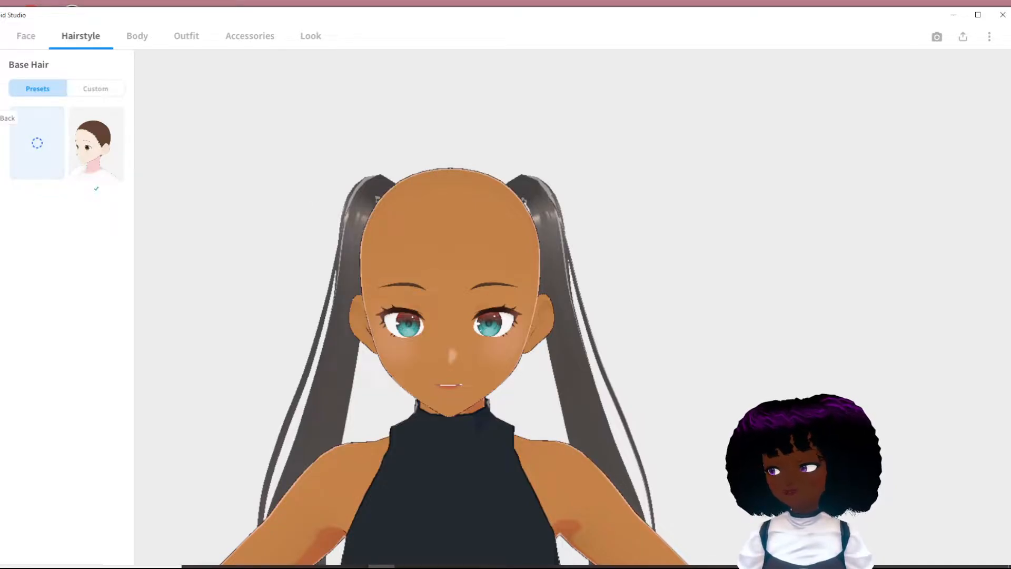
# - Open a custom back hair item in the hairstyle editor and add a second freehand hair guide group
pyautogui.click(96, 89)
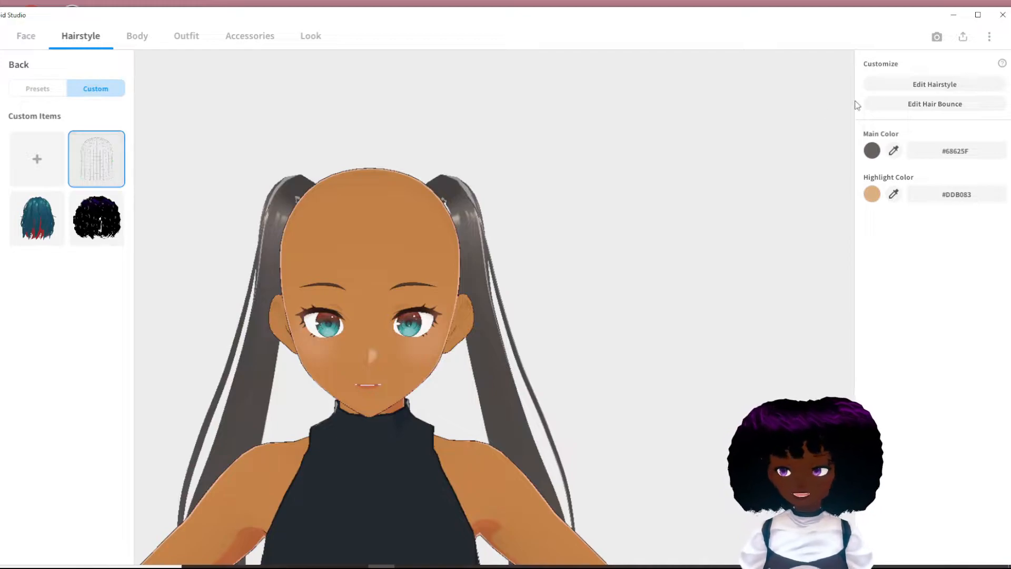
pyautogui.click(945, 84)
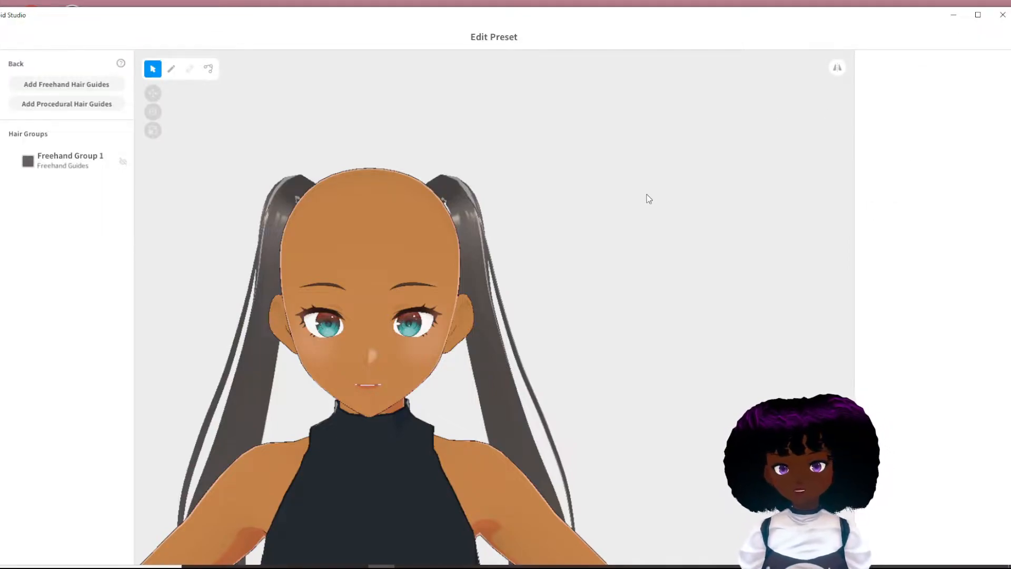
pyautogui.moveTo(455, 229)
pyautogui.mouseDown(button='right')
pyautogui.moveTo(391, 287)
pyautogui.moveTo(332, 281)
pyautogui.mouseUp(button='right')
pyautogui.click(171, 69)
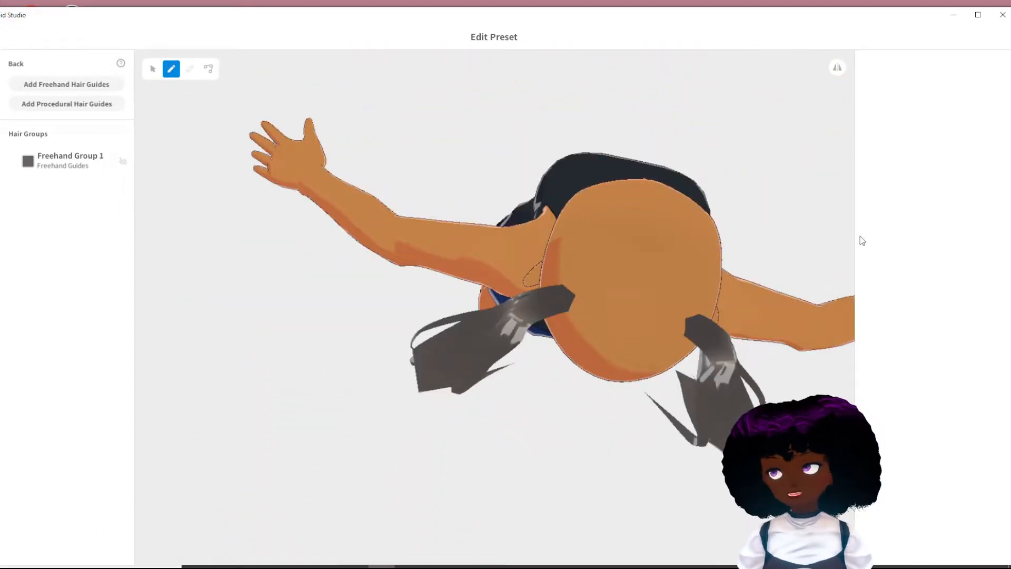
pyautogui.moveTo(836, 362); pyautogui.dragTo(659, 350, button='right')
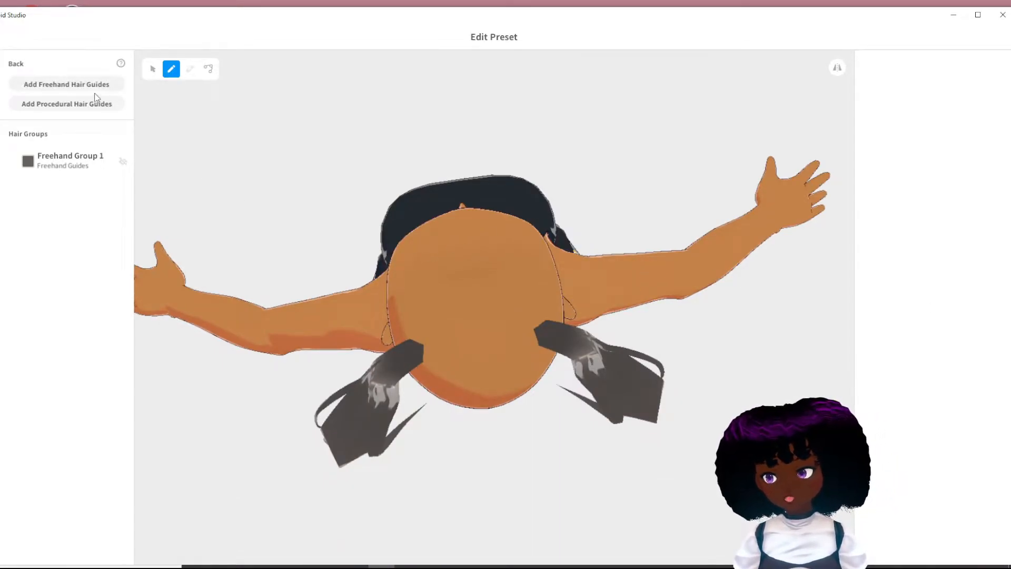
pyautogui.click(67, 84)
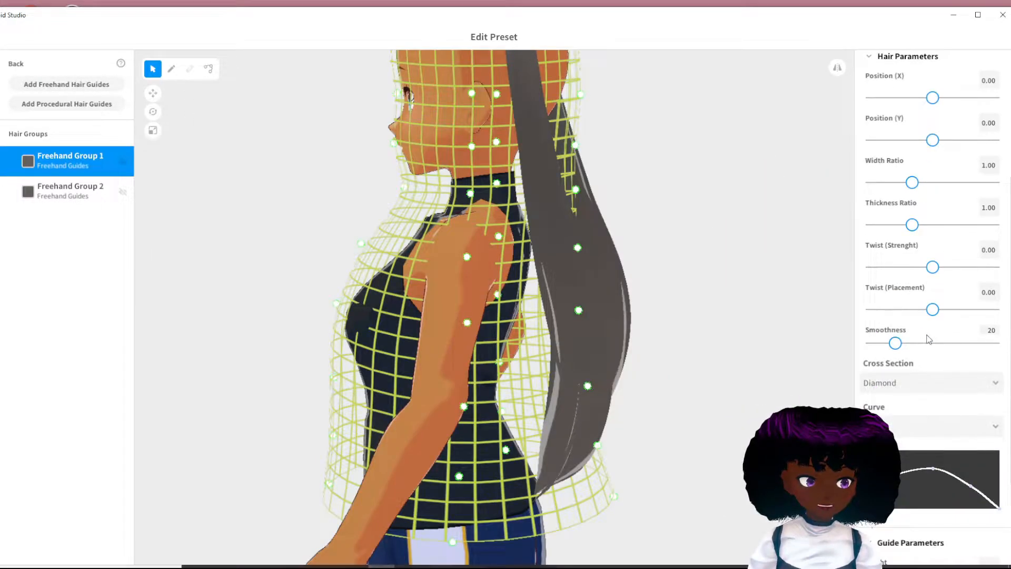
# - Set the guide height of Freehand Group 1 to 0.10
pyautogui.scroll(-3, 927, 335)
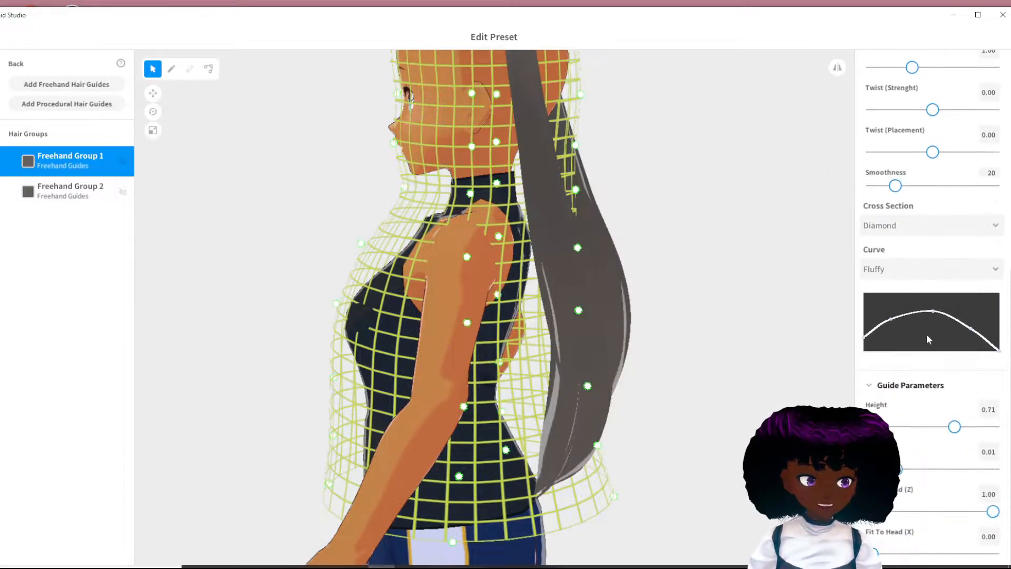
pyautogui.moveTo(949, 428); pyautogui.dragTo(872, 428)
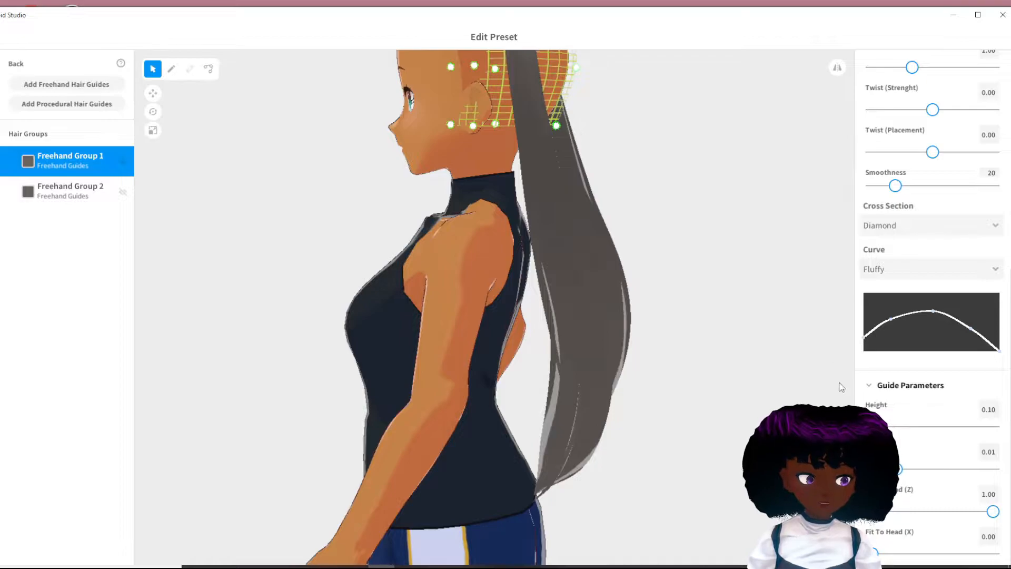
pyautogui.moveTo(751, 198); pyautogui.dragTo(693, 204, button='right')
pyautogui.moveTo(553, 161); pyautogui.dragTo(580, 204, button='middle')
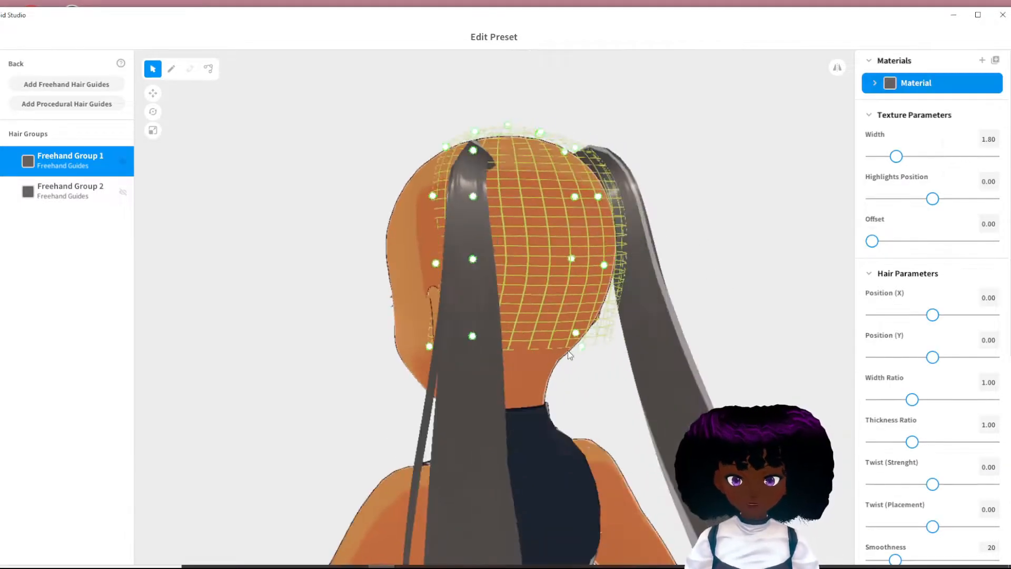
# - Move the control points of Freehand Group 1's guide mesh so it wraps closely around the head from crown to chin and nape
pyautogui.moveTo(566, 337); pyautogui.dragTo(536, 389)
pyautogui.moveTo(574, 260); pyautogui.dragTo(566, 306)
pyautogui.moveTo(590, 369); pyautogui.dragTo(440, 380, button='right')
pyautogui.moveTo(341, 307); pyautogui.dragTo(359, 322)
pyautogui.moveTo(338, 196); pyautogui.dragTo(333, 234)
pyautogui.moveTo(463, 316); pyautogui.dragTo(387, 316, button='right')
pyautogui.moveTo(532, 381); pyautogui.dragTo(546, 399)
pyautogui.moveTo(548, 332); pyautogui.dragTo(536, 345)
pyautogui.moveTo(490, 194); pyautogui.dragTo(503, 208)
pyautogui.moveTo(527, 316); pyautogui.dragTo(482, 316, button='right')
pyautogui.moveTo(590, 177); pyautogui.dragTo(615, 179)
pyautogui.moveTo(623, 305); pyautogui.dragTo(598, 371)
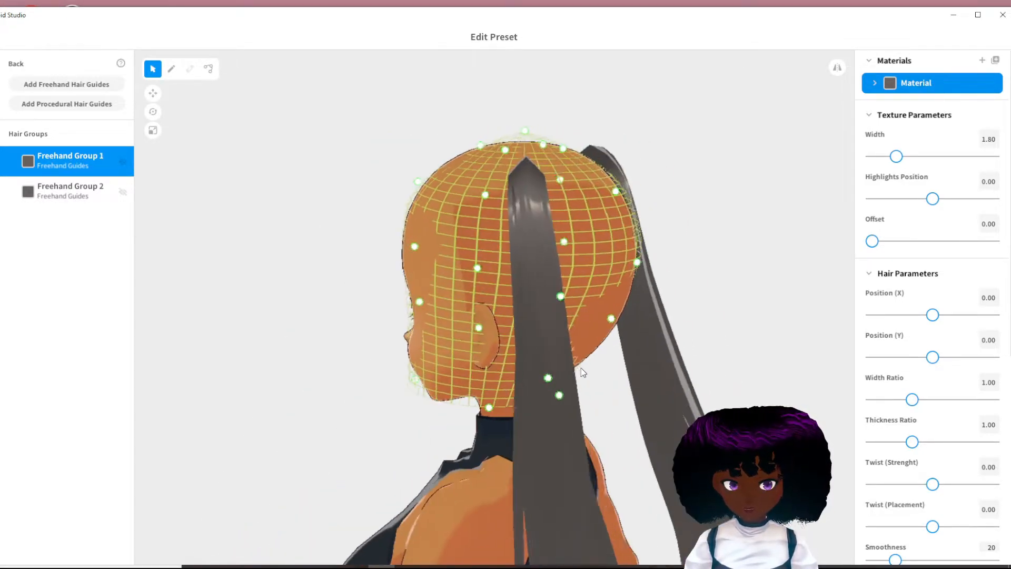
pyautogui.moveTo(581, 368); pyautogui.dragTo(559, 369, button='right')
pyautogui.moveTo(585, 317); pyautogui.dragTo(611, 336)
pyautogui.moveTo(611, 336)
pyautogui.mouseDown(button='right')
pyautogui.moveTo(578, 336)
pyautogui.moveTo(596, 335)
pyautogui.mouseUp(button='right')
pyautogui.moveTo(396, 387); pyautogui.dragTo(419, 386)
pyautogui.moveTo(511, 386); pyautogui.dragTo(649, 345, button='right')
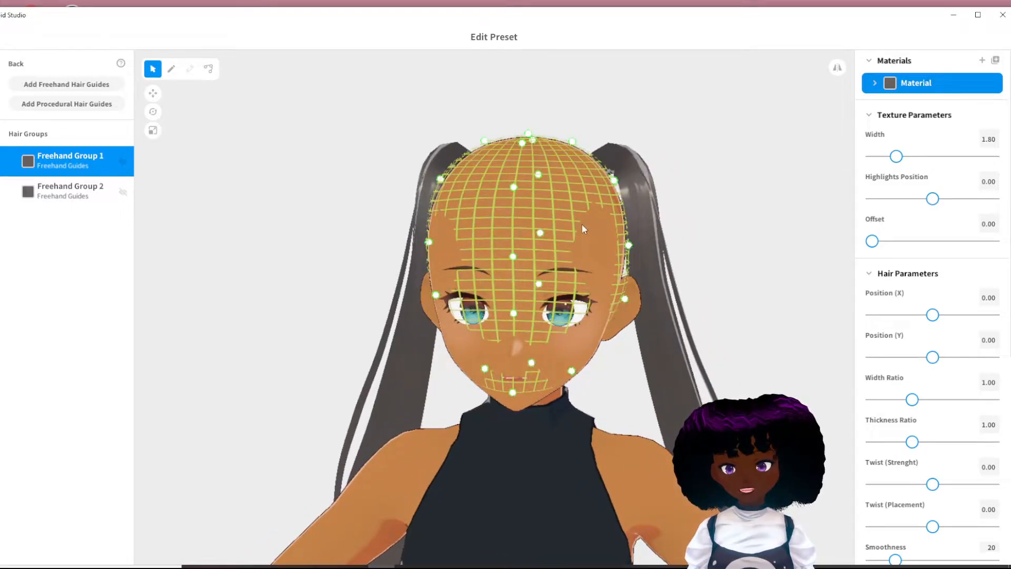
pyautogui.moveTo(477, 305); pyautogui.dragTo(515, 308, button='right')
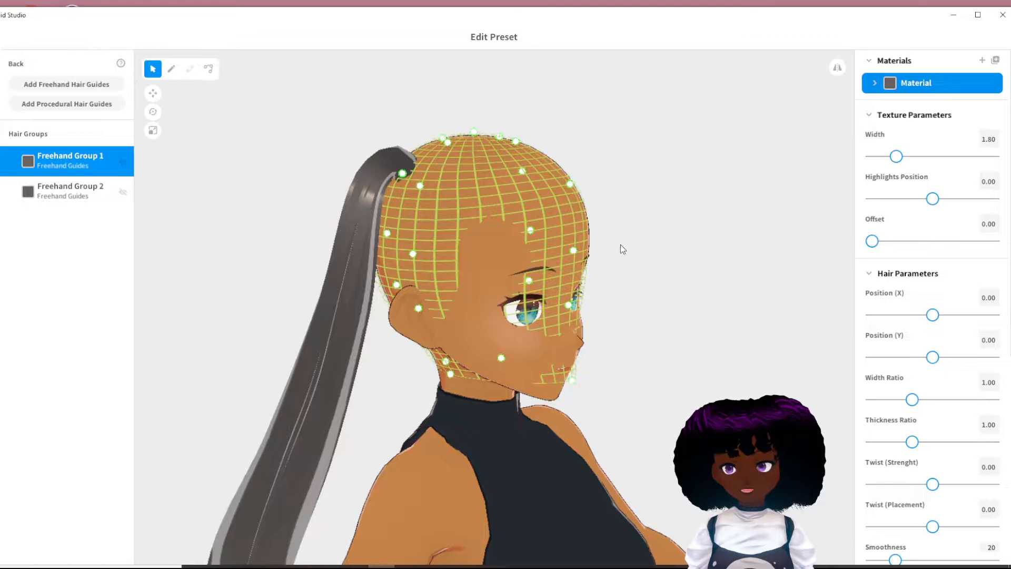
pyautogui.moveTo(622, 243); pyautogui.dragTo(596, 250, button='right')
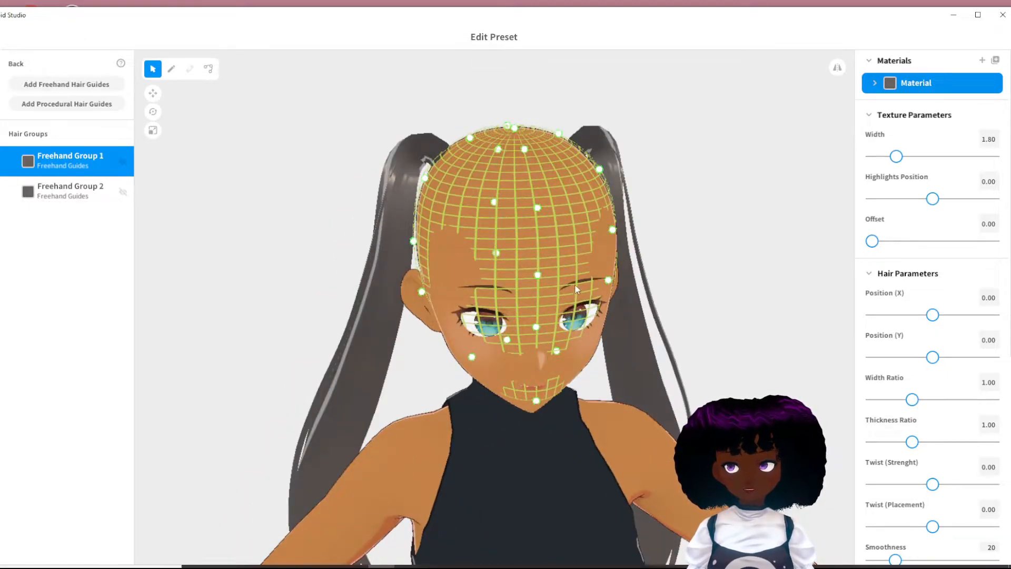
pyautogui.moveTo(641, 311); pyautogui.dragTo(568, 296, button='right')
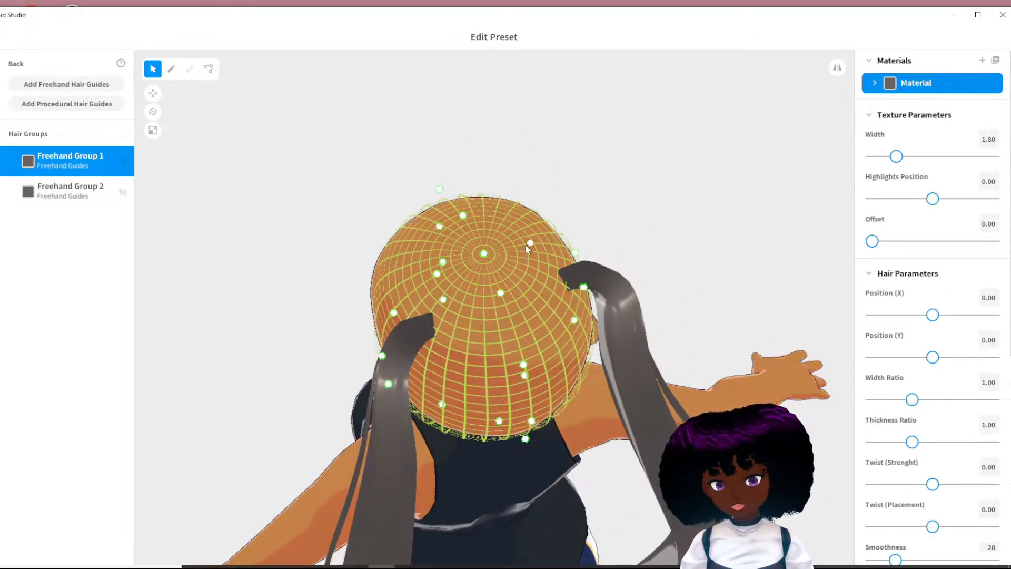
pyautogui.moveTo(529, 246); pyautogui.dragTo(517, 255, button='right')
pyautogui.moveTo(545, 197); pyautogui.dragTo(545, 195, button='right')
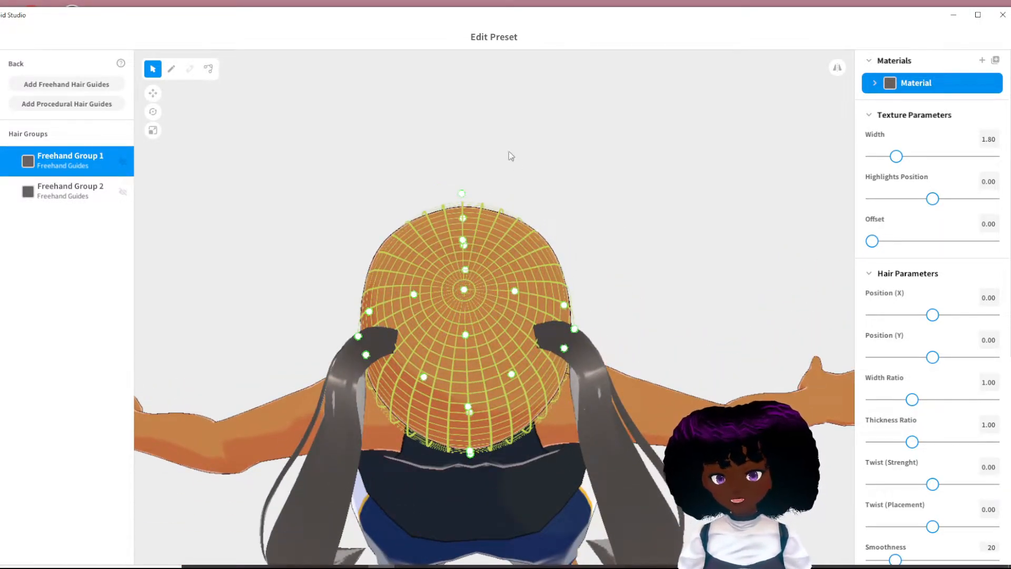
# - Draw one freehand hair strand on the guide mesh, over the crown from the forehead to the back of the head
pyautogui.click(171, 69)
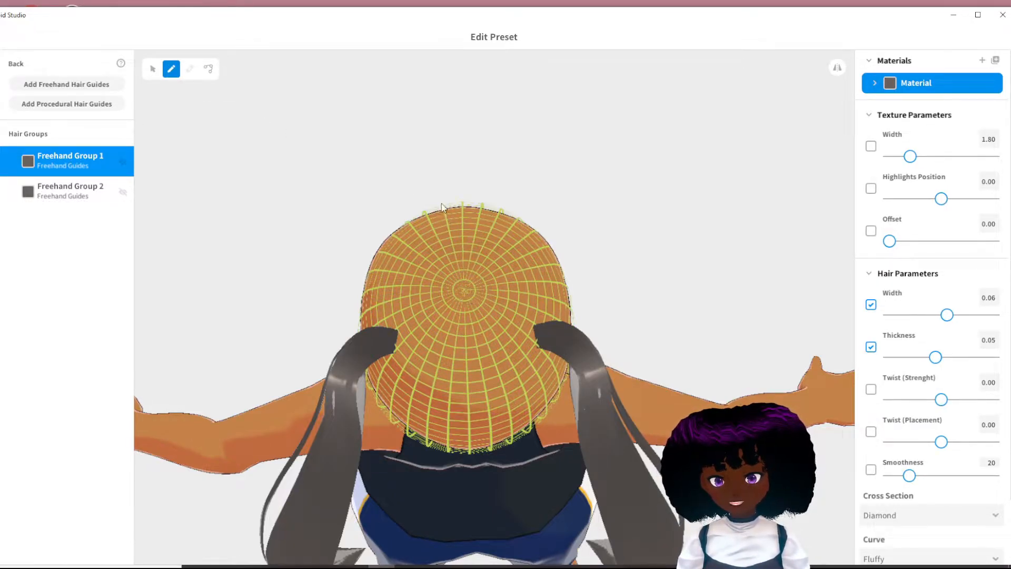
pyautogui.moveTo(442, 210)
pyautogui.mouseDown()
pyautogui.moveTo(475, 303)
pyautogui.moveTo(470, 453)
pyautogui.mouseUp()
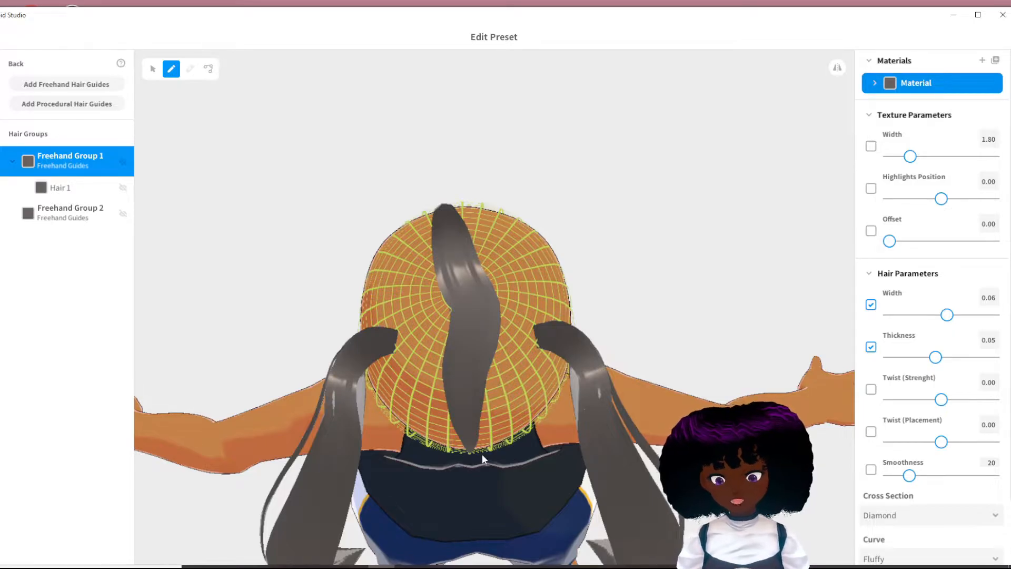
pyautogui.moveTo(482, 454); pyautogui.dragTo(474, 469, button='right')
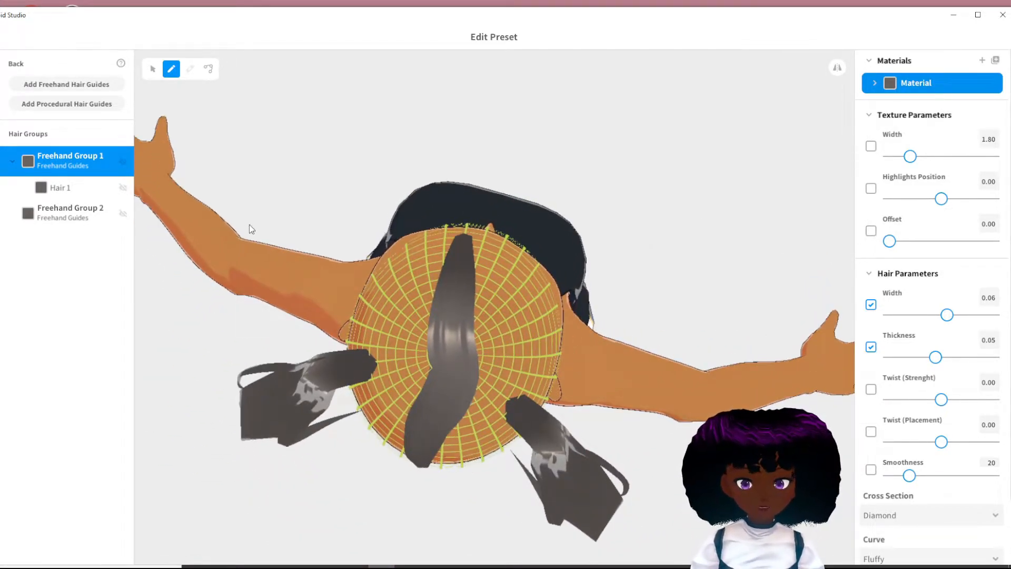
# - Select the new strand and set both its thickness and its width to 0.01
pyautogui.click(153, 69)
pyautogui.click(468, 316)
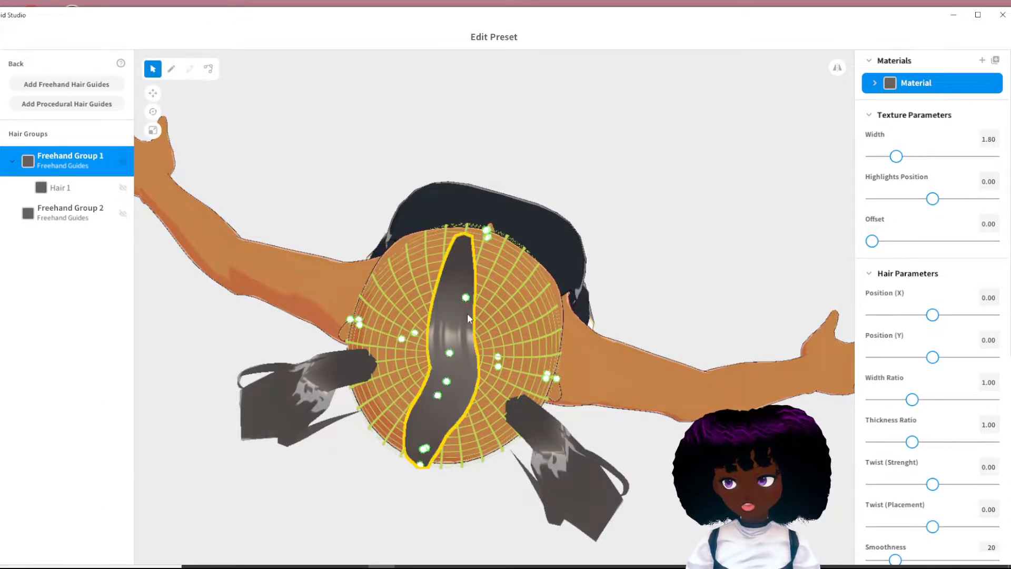
pyautogui.click(441, 320)
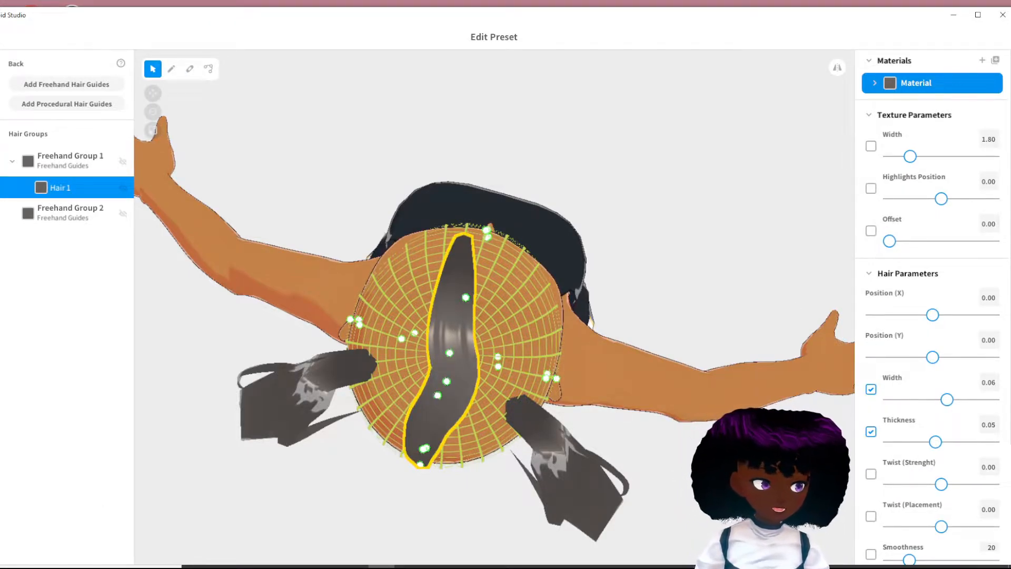
pyautogui.moveTo(936, 441); pyautogui.dragTo(875, 446)
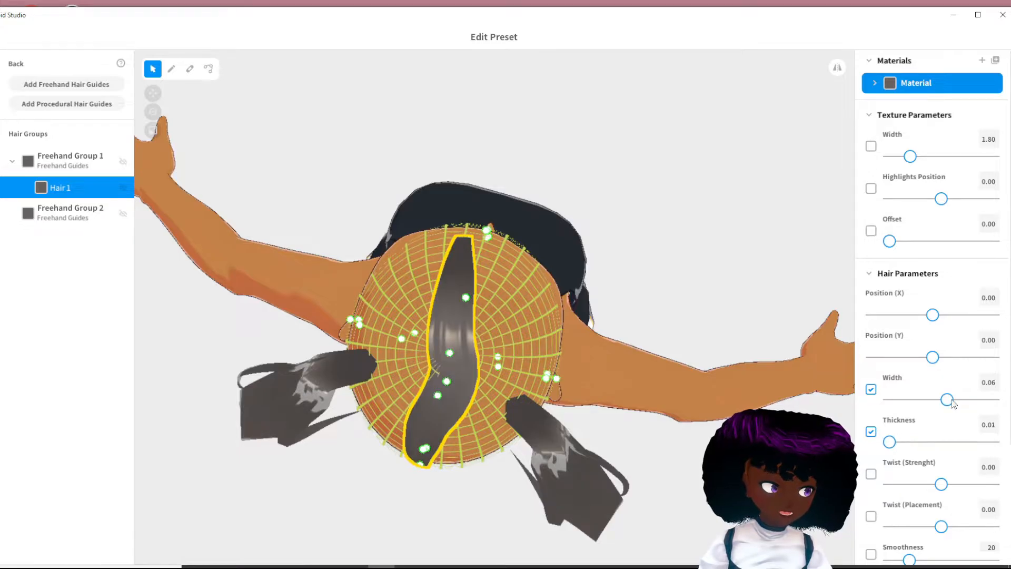
pyautogui.moveTo(954, 403); pyautogui.dragTo(880, 404)
pyautogui.moveTo(632, 392); pyautogui.dragTo(637, 359, button='right')
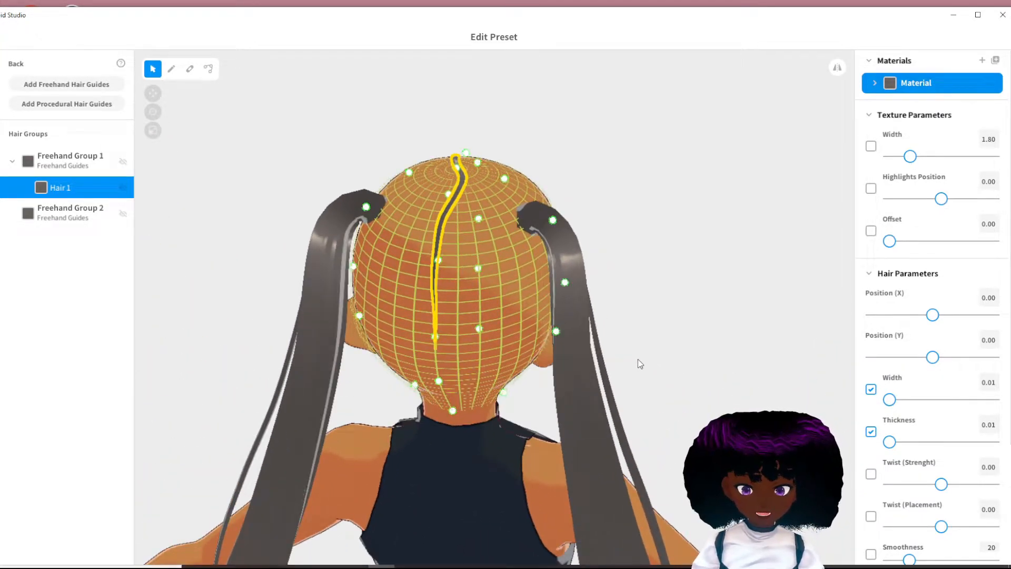
# - Reposition the strand's control points to straighten it along the middle of the head, from the back over the crown to the front
pyautogui.click(211, 69)
pyautogui.moveTo(435, 349)
pyautogui.mouseDown()
pyautogui.moveTo(450, 405)
pyautogui.moveTo(451, 347)
pyautogui.mouseUp()
pyautogui.moveTo(435, 312); pyautogui.dragTo(450, 312)
pyautogui.moveTo(433, 278); pyautogui.dragTo(453, 249)
pyautogui.moveTo(441, 220); pyautogui.dragTo(462, 198)
pyautogui.moveTo(462, 198); pyautogui.dragTo(525, 211, button='right')
pyautogui.moveTo(536, 174); pyautogui.dragTo(547, 175)
pyautogui.moveTo(534, 199); pyautogui.dragTo(545, 229)
pyautogui.moveTo(529, 259); pyautogui.dragTo(540, 262)
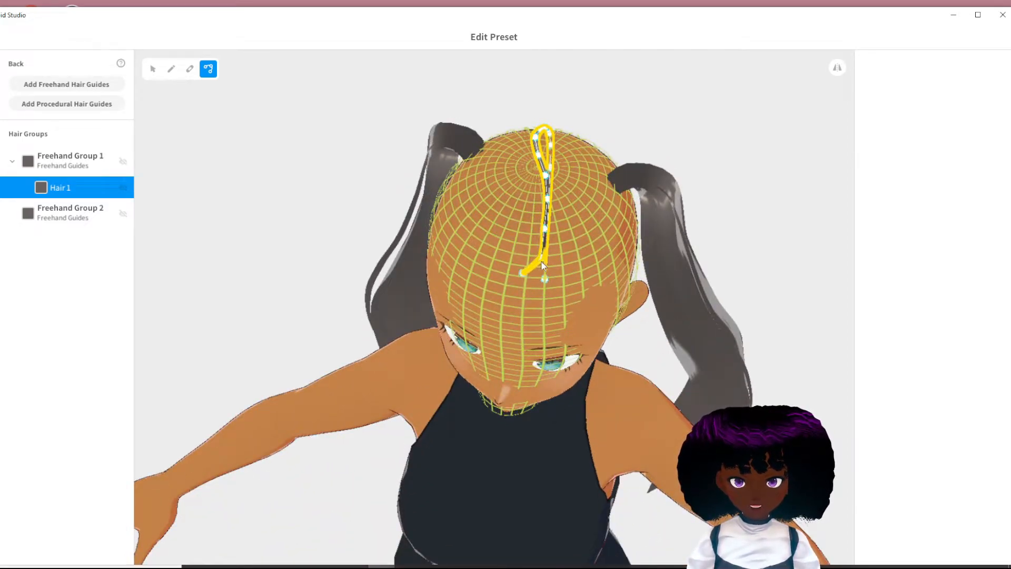
pyautogui.moveTo(541, 270); pyautogui.dragTo(509, 261, button='right')
pyautogui.click(723, 246)
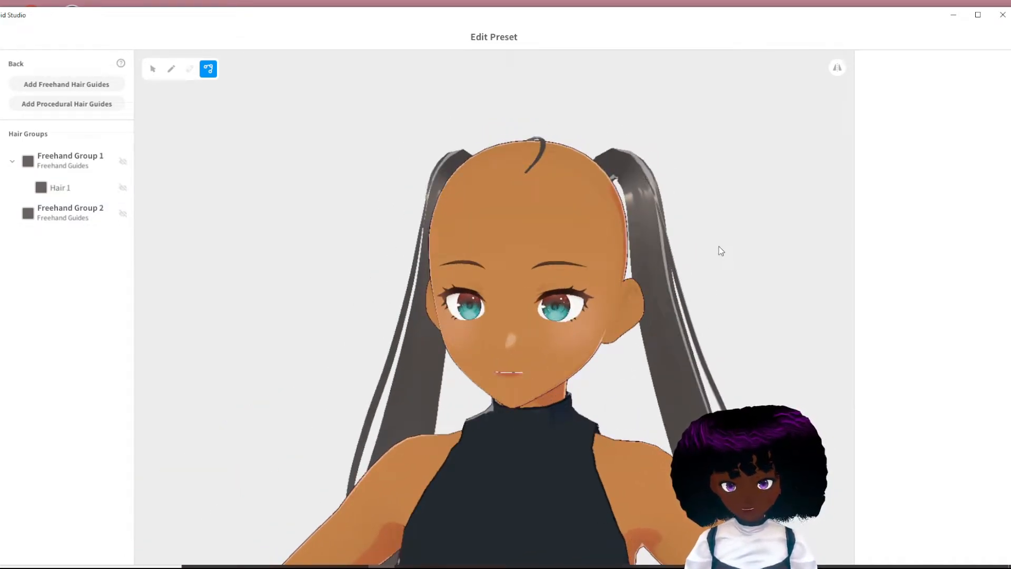
# - Pull the strand's rear control points down the back of the head to extend it towards the nape
pyautogui.moveTo(715, 246); pyautogui.dragTo(719, 246, button='right')
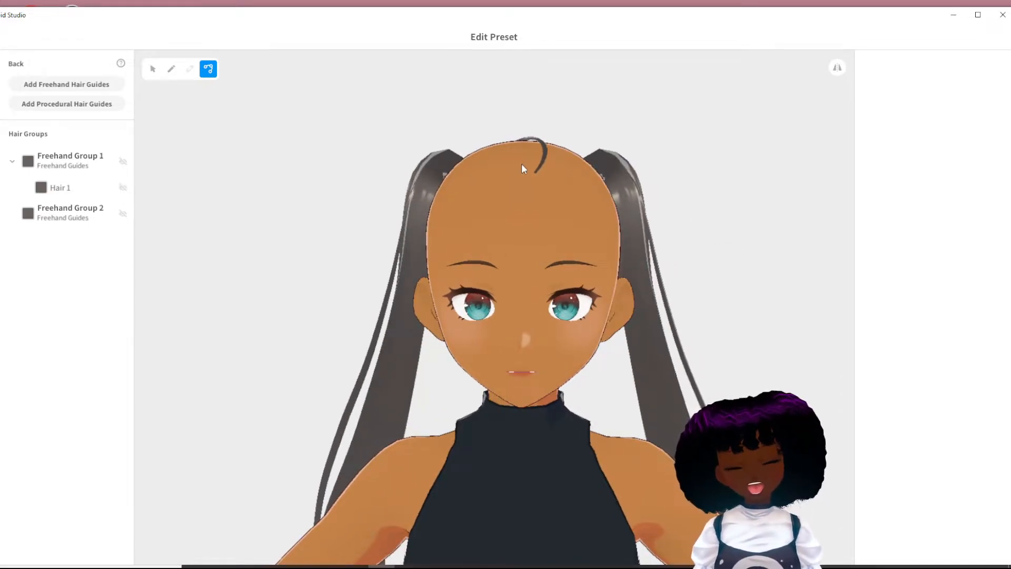
pyautogui.moveTo(699, 177); pyautogui.dragTo(696, 170, button='right')
pyautogui.moveTo(503, 189); pyautogui.dragTo(547, 232, button='right')
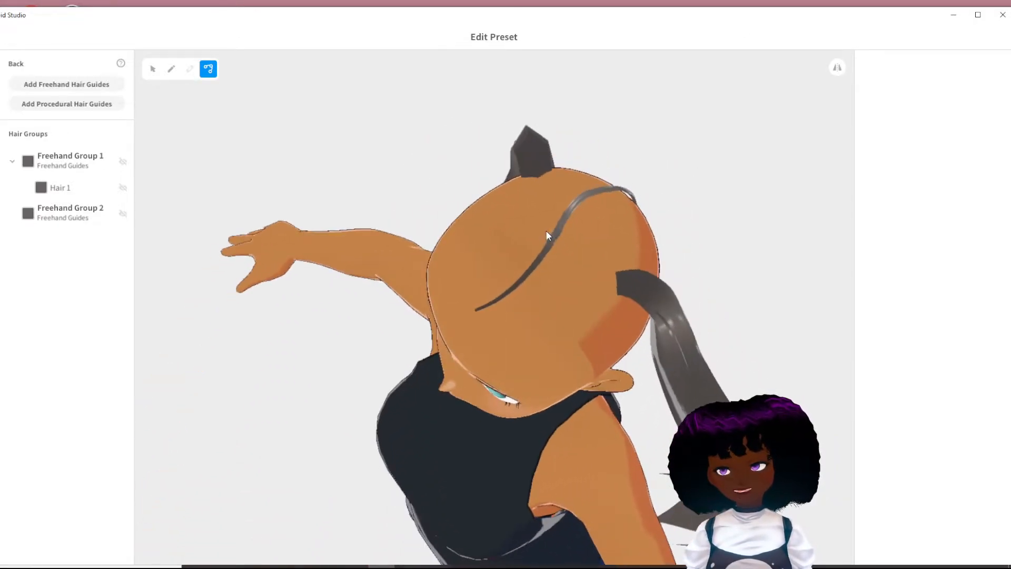
pyautogui.moveTo(587, 180); pyautogui.dragTo(450, 275, button='right')
pyautogui.moveTo(444, 325); pyautogui.dragTo(508, 236, button='right')
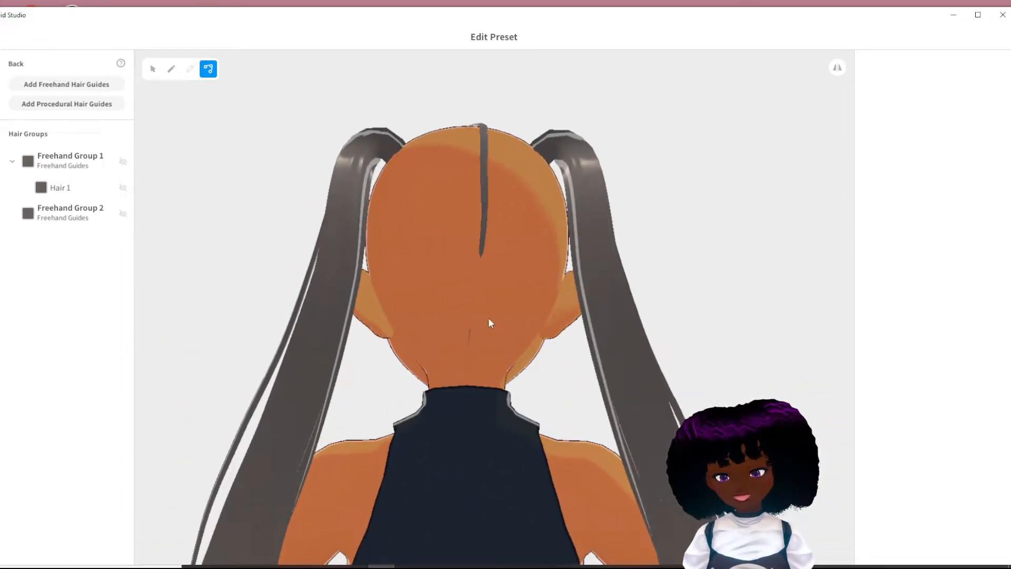
pyautogui.moveTo(473, 294); pyautogui.dragTo(580, 233, button='right')
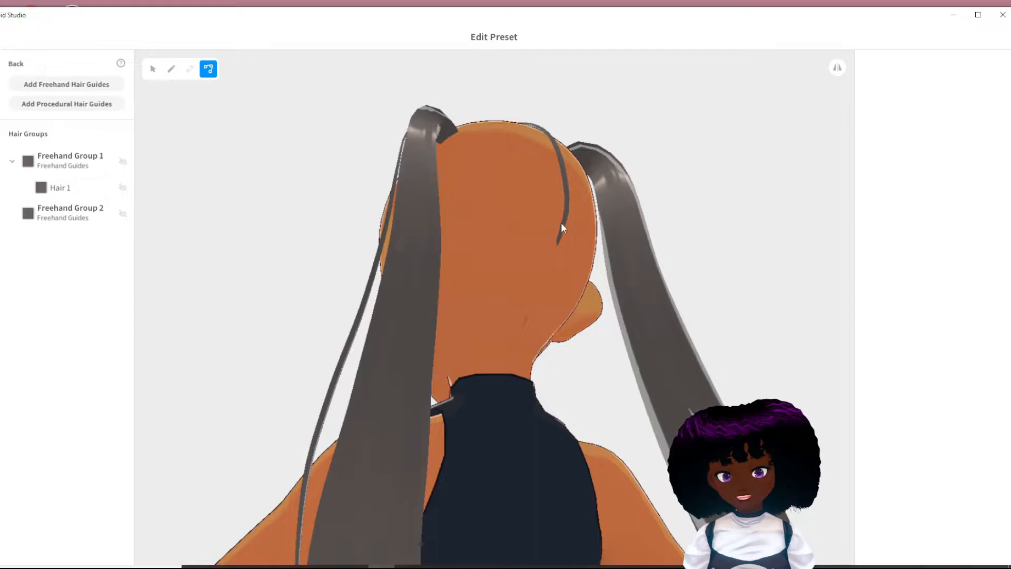
pyautogui.click(564, 224)
pyautogui.moveTo(568, 250); pyautogui.dragTo(550, 286)
pyautogui.moveTo(566, 179); pyautogui.dragTo(560, 248)
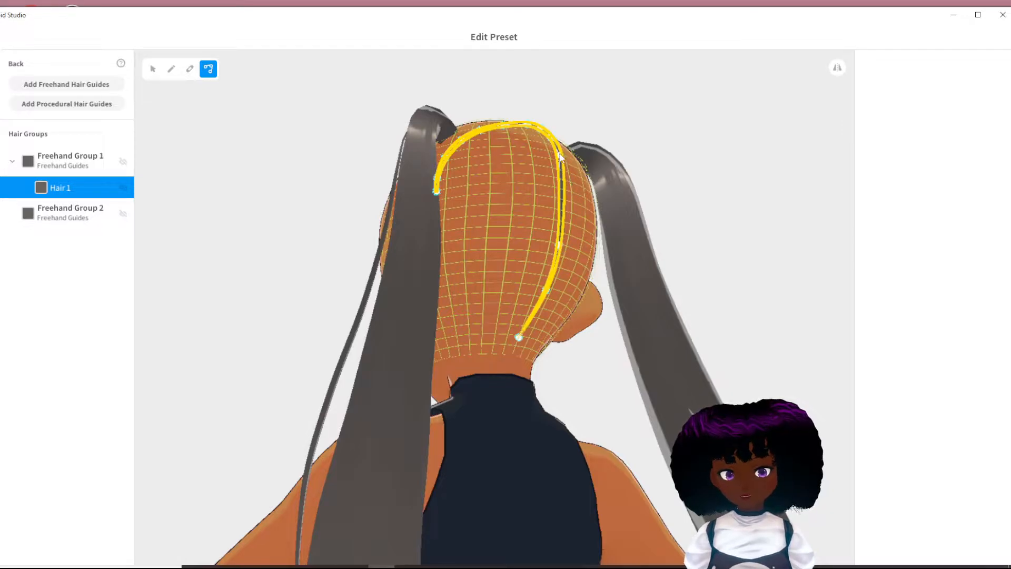
# - Set the brush width for new strands in Freehand Group 1 to 0.04
pyautogui.click(688, 281)
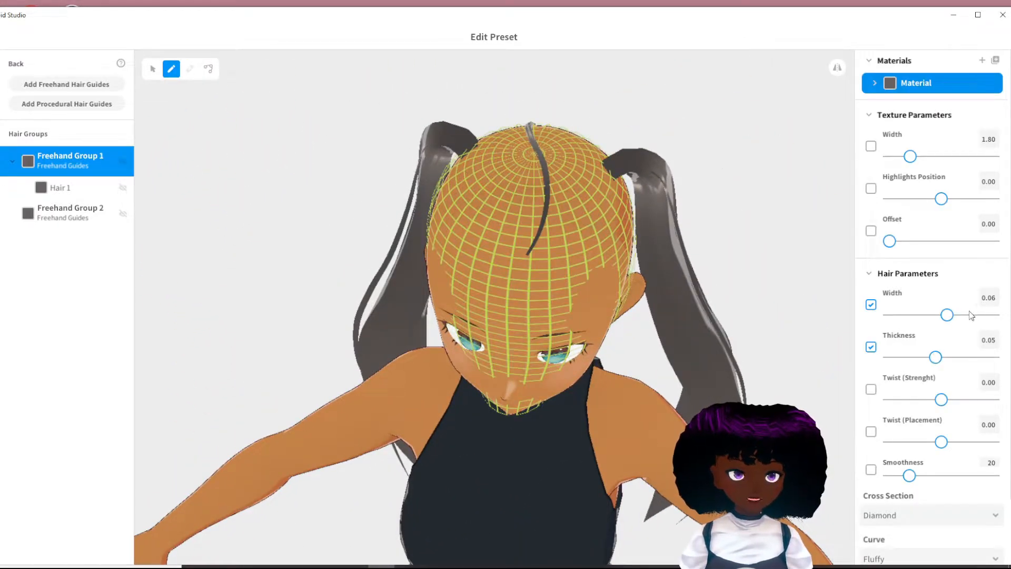
pyautogui.moveTo(949, 316); pyautogui.dragTo(938, 314)
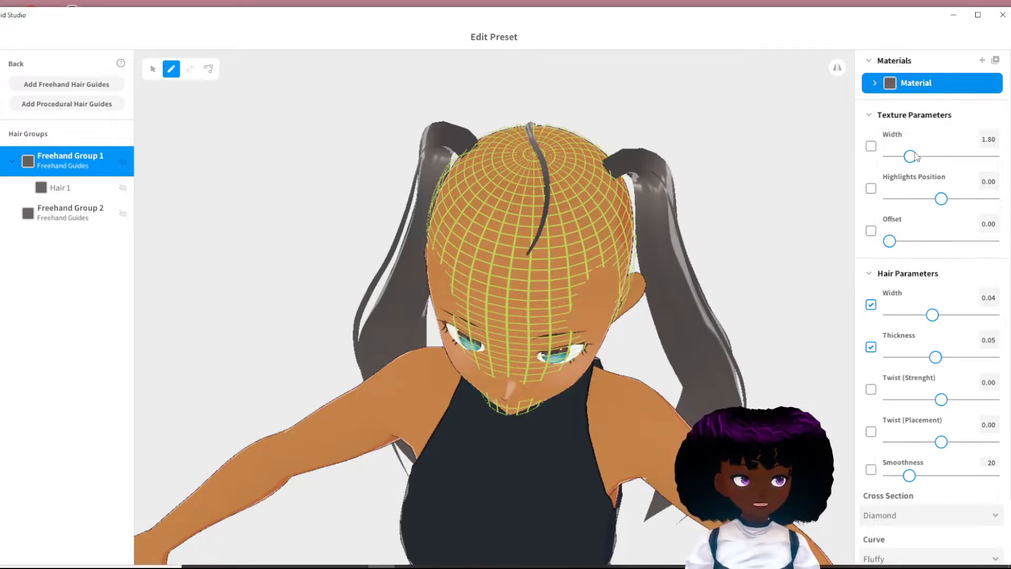
# - Examine the material, texture and hair parameters of Freehand Group 1, down to its cross section and curve
pyautogui.click(869, 61)
pyautogui.click(869, 61)
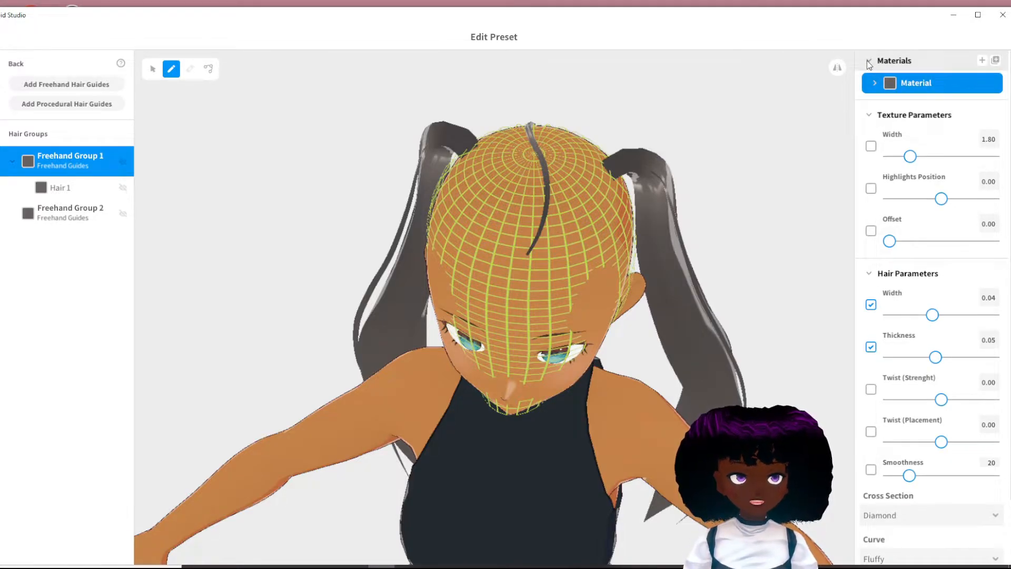
pyautogui.scroll(-3, 942, 316)
pyautogui.scroll(3, 943, 328)
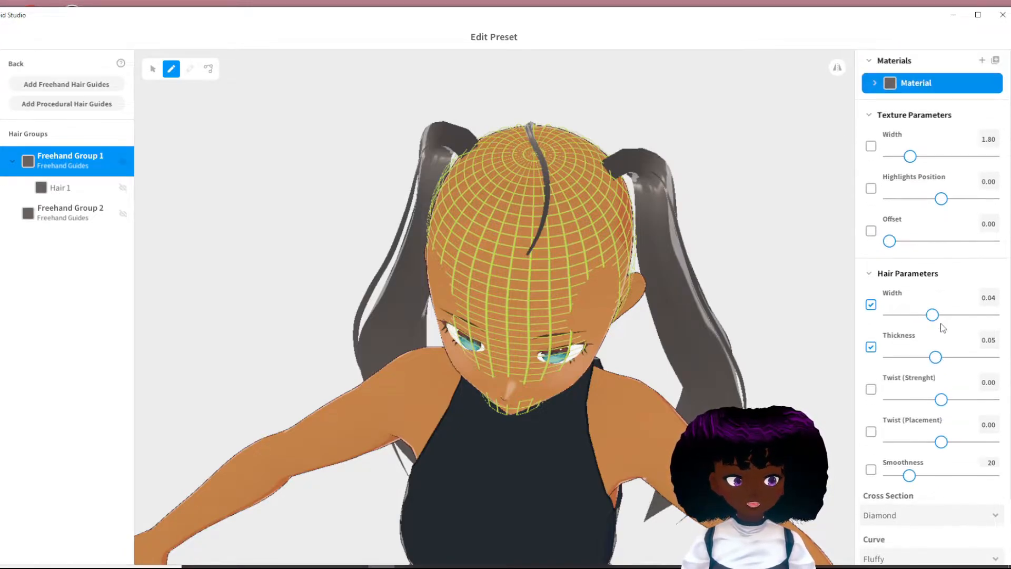
pyautogui.scroll(-3, 941, 323)
pyautogui.scroll(3, 941, 325)
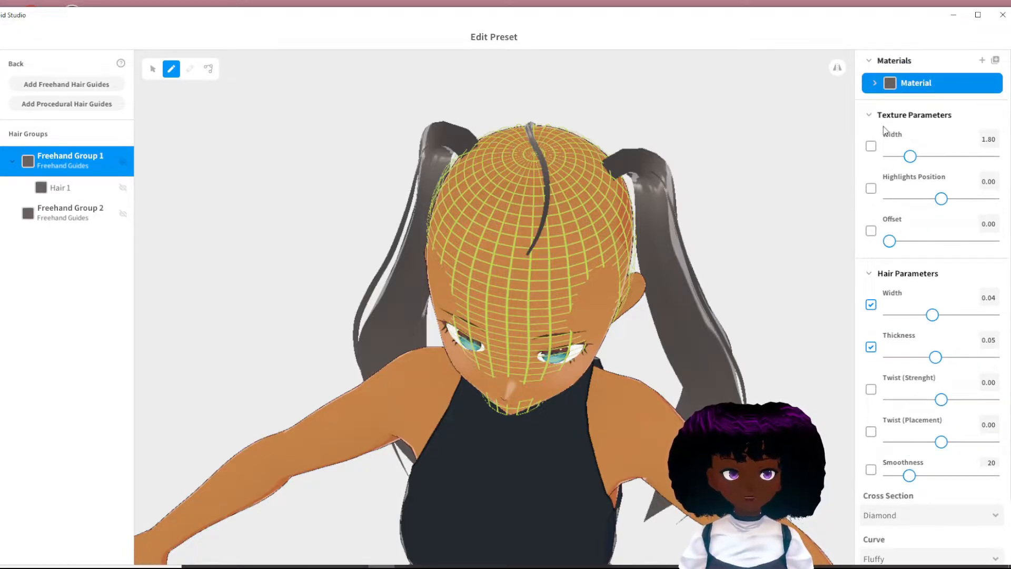
pyautogui.click(872, 118)
pyautogui.click(872, 118)
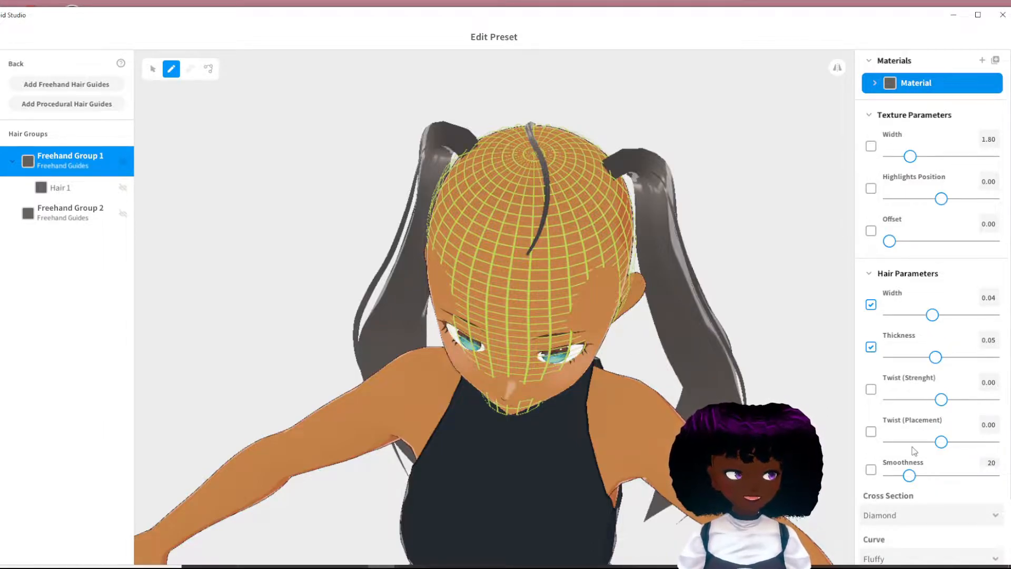
pyautogui.scroll(-2, 912, 463)
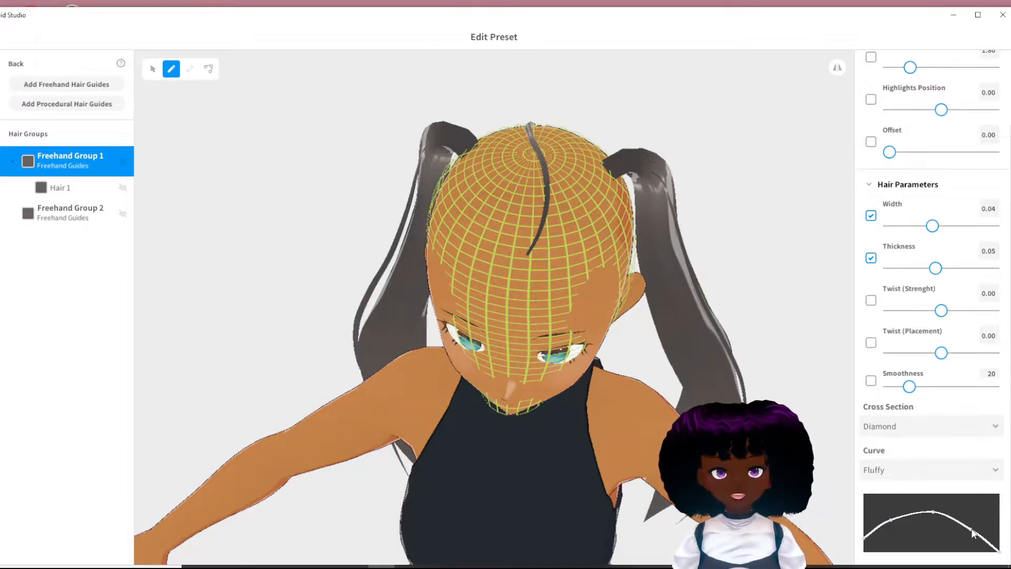
pyautogui.scroll(2, 991, 386)
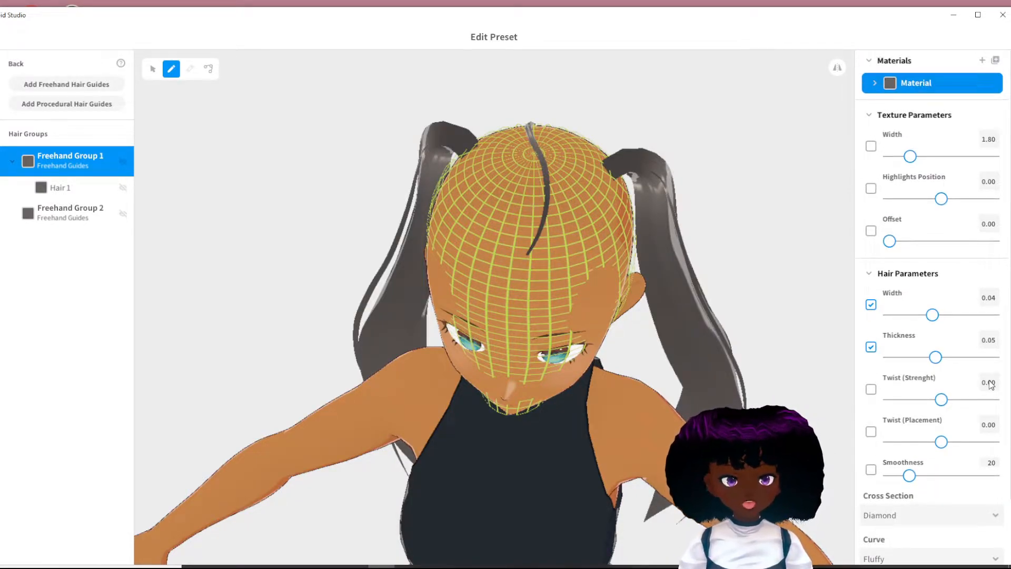
# - Draw a trial strand from the centre parting towards the avatar's left ponytail and reshape the Fluffy curve into a symmetric arch
pyautogui.moveTo(554, 219)
pyautogui.mouseDown()
pyautogui.moveTo(557, 230)
pyautogui.moveTo(615, 173)
pyautogui.mouseUp()
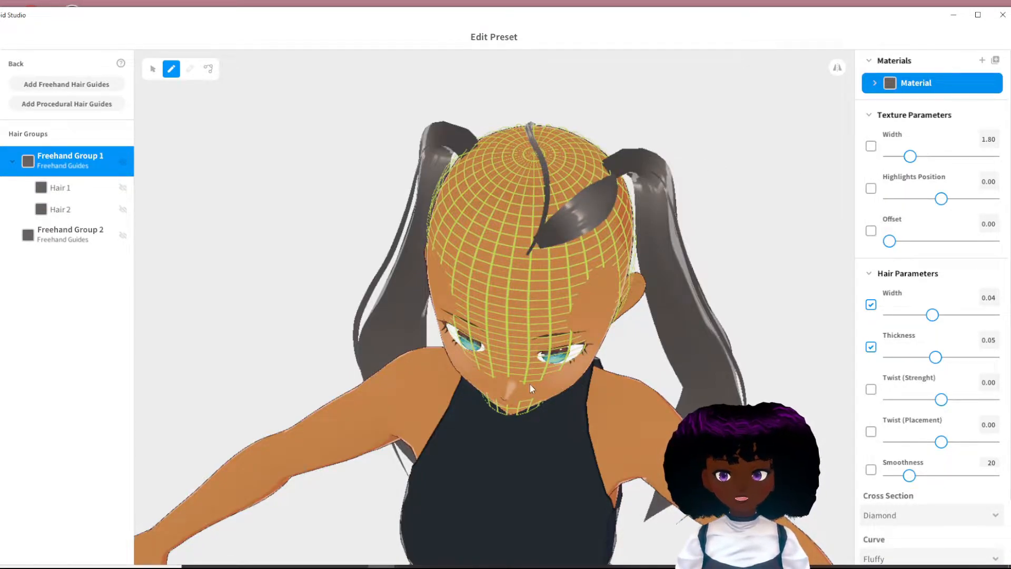
pyautogui.scroll(-3, 917, 516)
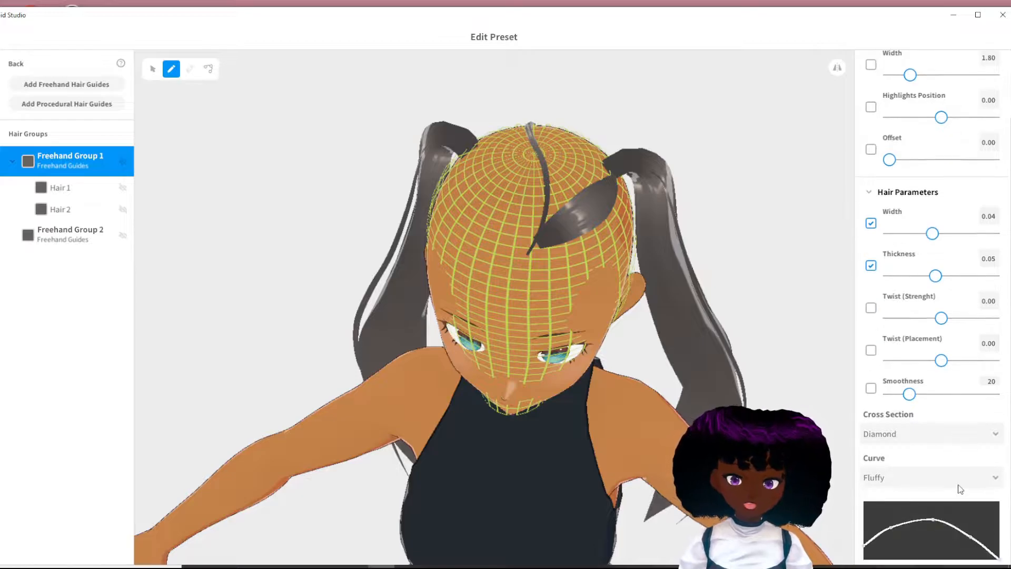
pyautogui.moveTo(864, 538); pyautogui.dragTo(865, 551)
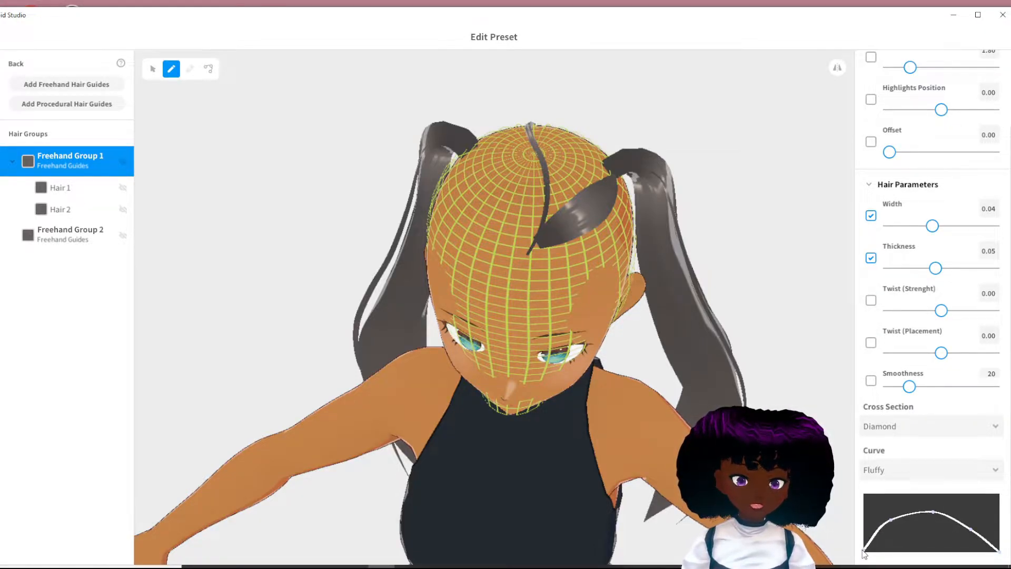
pyautogui.moveTo(893, 519); pyautogui.dragTo(934, 517)
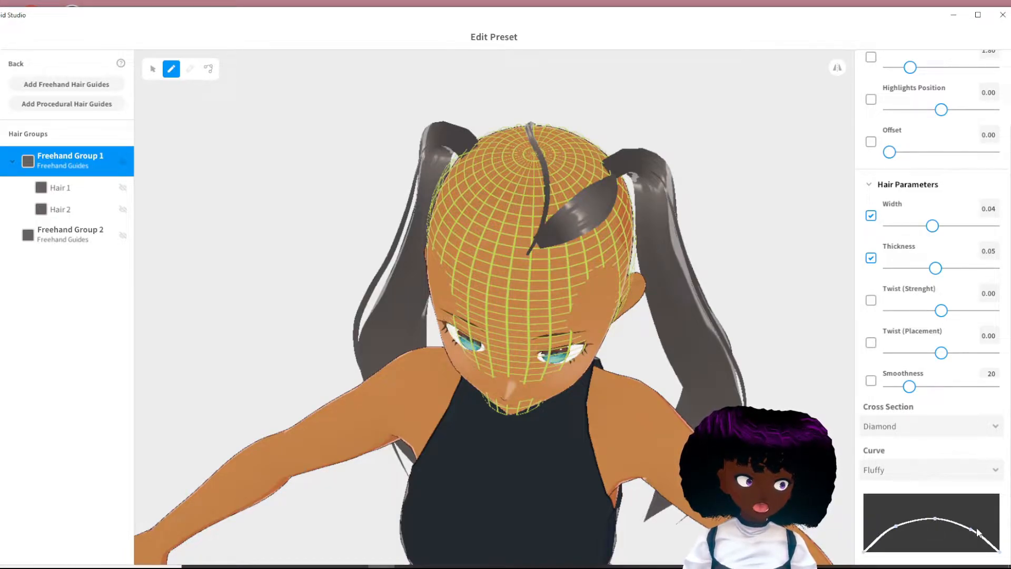
pyautogui.moveTo(978, 528); pyautogui.dragTo(979, 530)
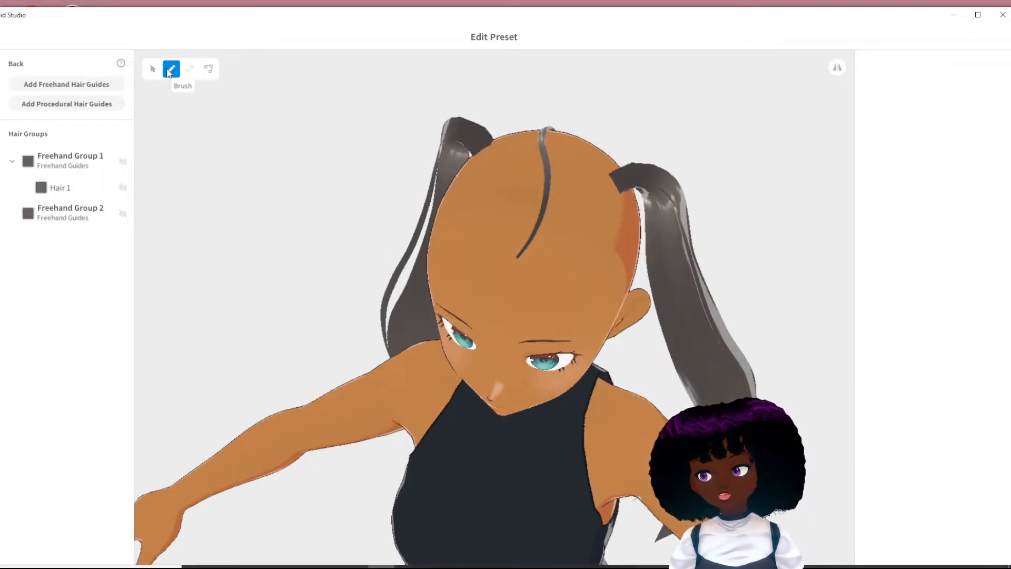
# - Give Freehand Group 1's brush a width of 0.02 and thickness of 0.03, and draw a trial strand from the parting to the avatar's left ponytail
pyautogui.click(70, 158)
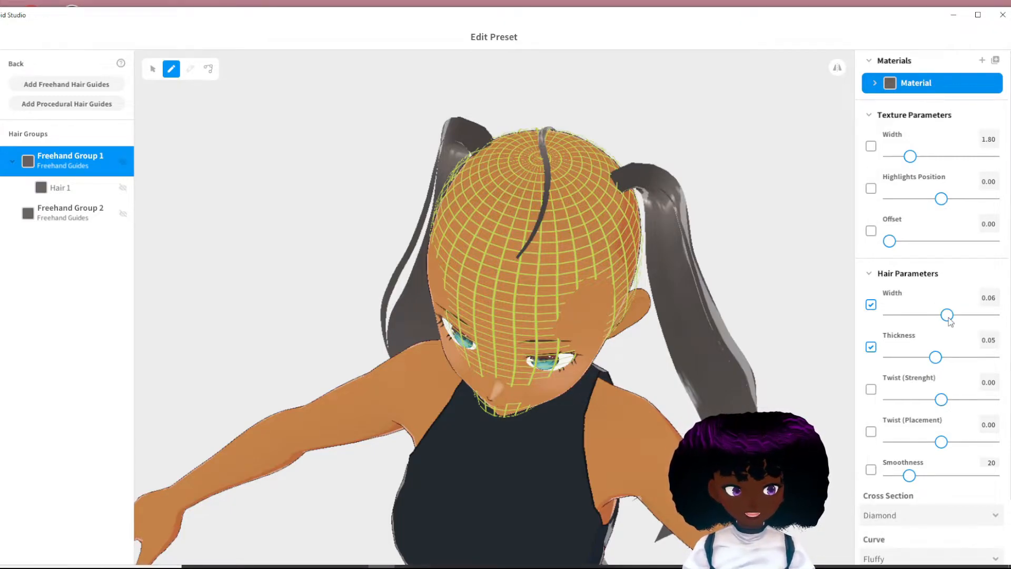
pyautogui.moveTo(947, 315); pyautogui.dragTo(903, 315)
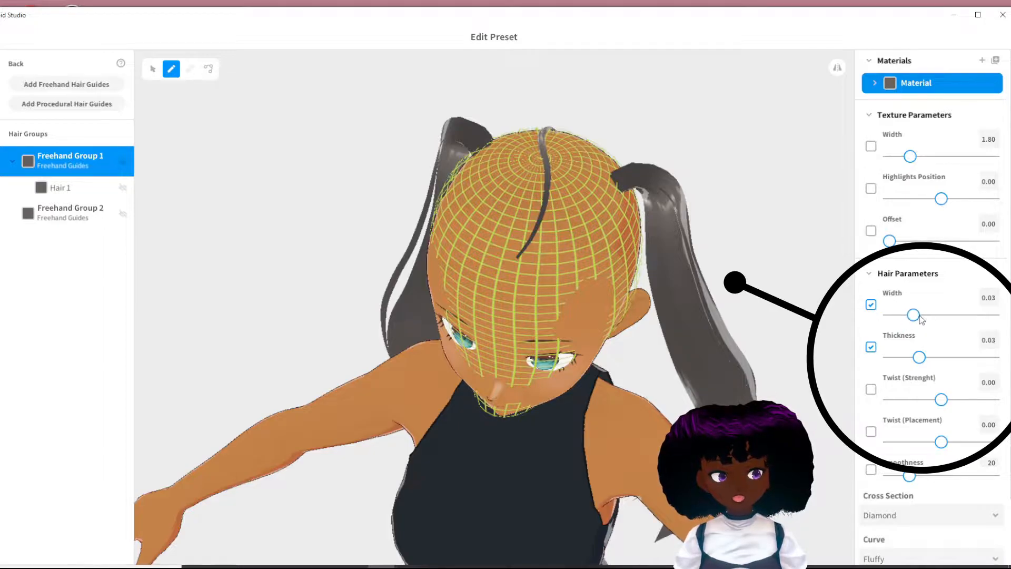
pyautogui.moveTo(911, 315); pyautogui.dragTo(910, 316)
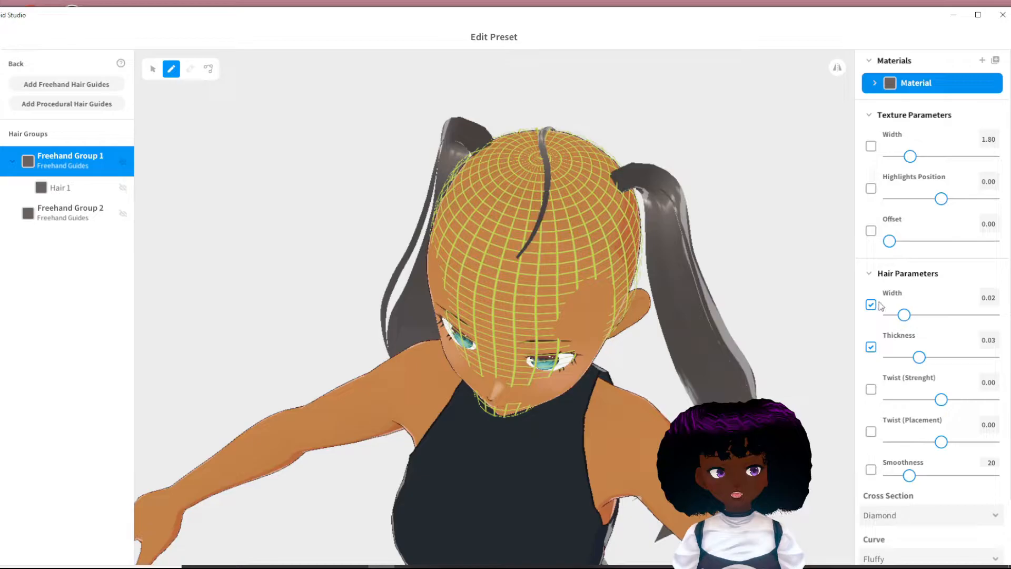
pyautogui.click(538, 235)
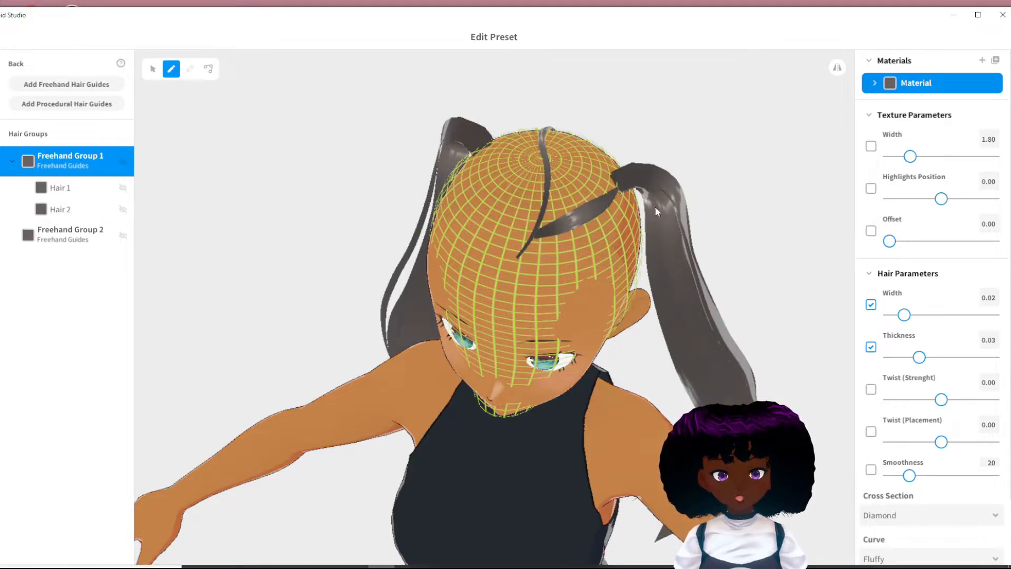
# - Reshape the Fluffy curve into a lower symmetric arch with both ends at zero, and delete the trial strand Hair 2
pyautogui.scroll(-2, 864, 323)
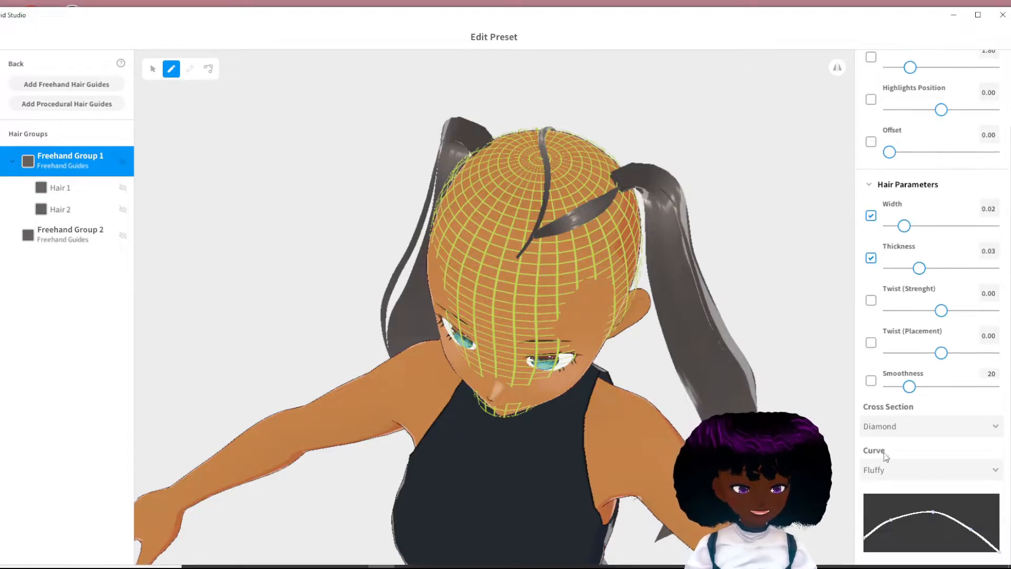
pyautogui.moveTo(863, 539); pyautogui.dragTo(862, 553)
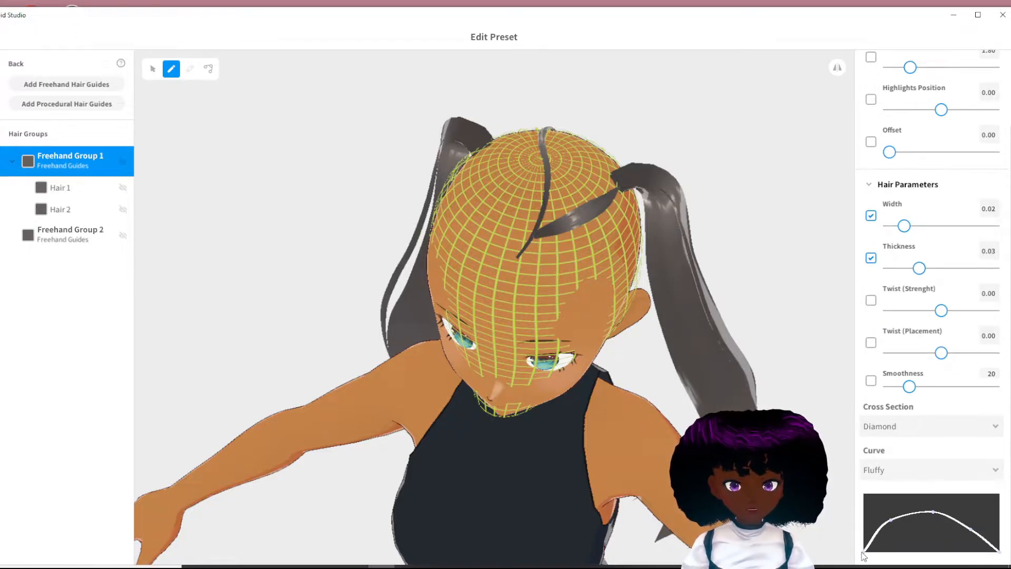
pyautogui.moveTo(890, 521); pyautogui.dragTo(934, 520)
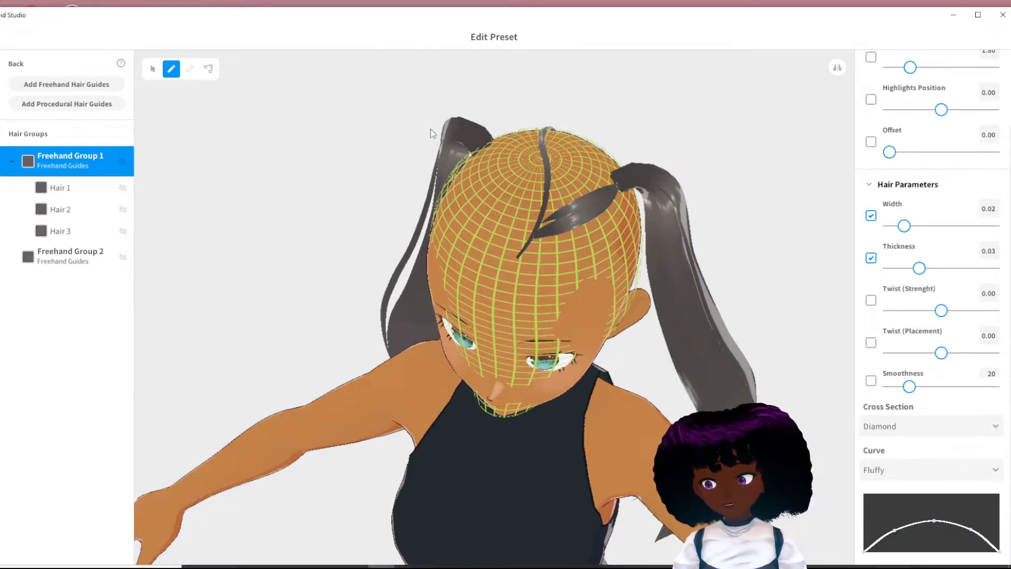
pyautogui.rightClick(77, 158)
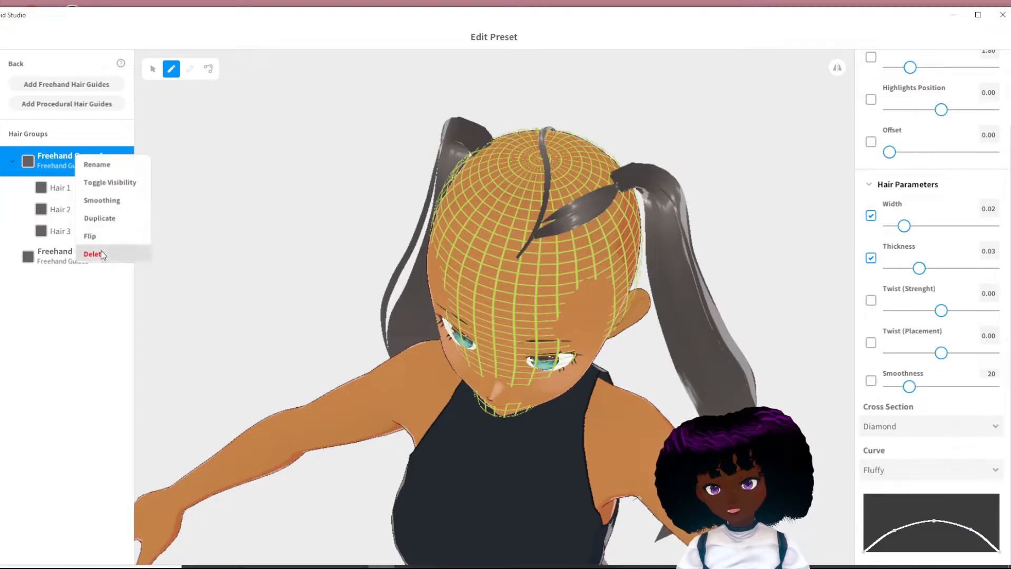
pyautogui.click(93, 254)
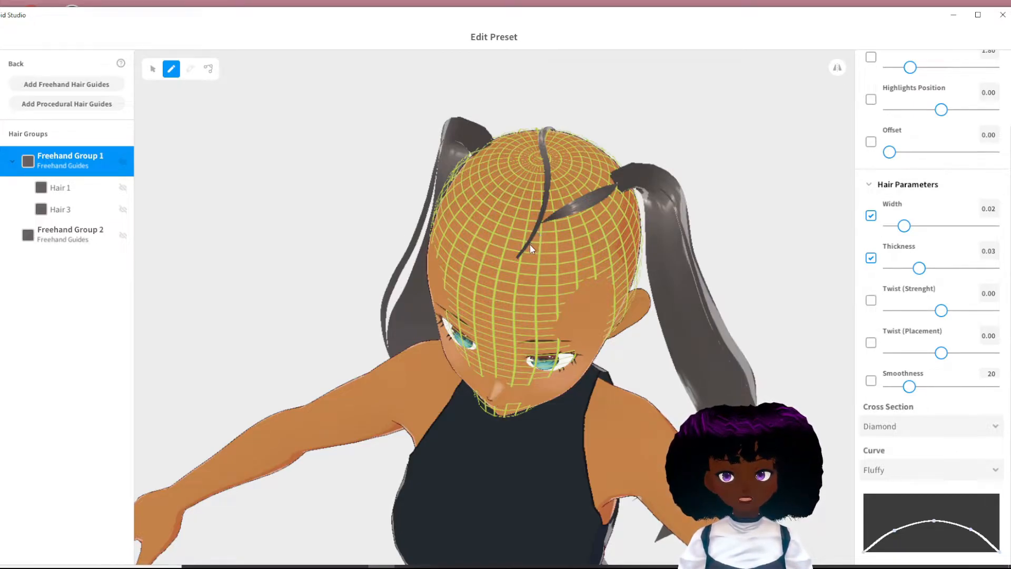
# - Draw a dense row of strands from the centre parting to the base of the avatar's left ponytail
pyautogui.moveTo(528, 250); pyautogui.dragTo(626, 191)
pyautogui.moveTo(544, 225); pyautogui.dragTo(624, 187)
pyautogui.moveTo(549, 214)
pyautogui.mouseDown()
pyautogui.moveTo(622, 185)
pyautogui.moveTo(614, 179)
pyautogui.mouseUp()
pyautogui.moveTo(554, 189); pyautogui.dragTo(616, 165)
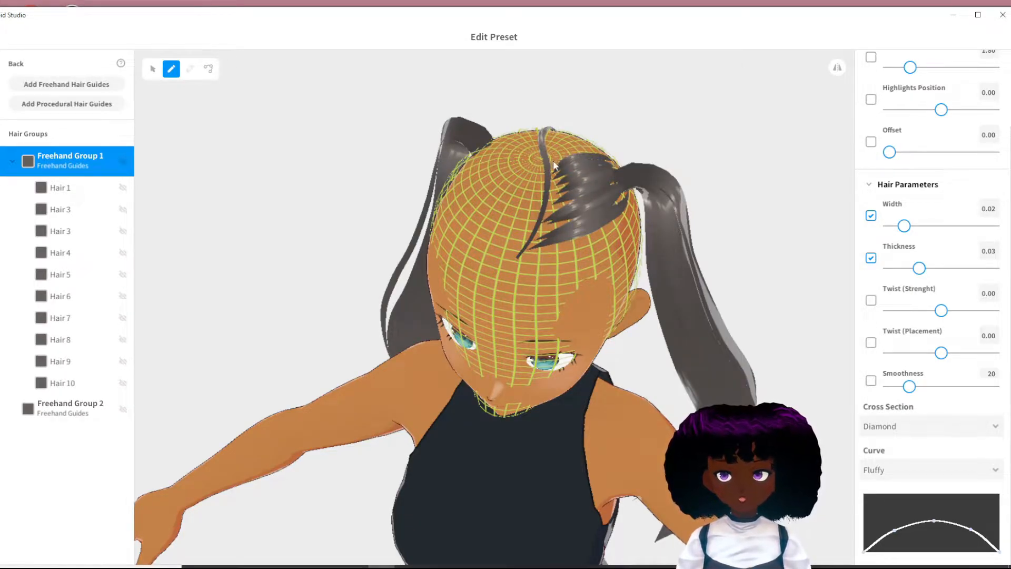
pyautogui.moveTo(552, 160); pyautogui.dragTo(617, 162)
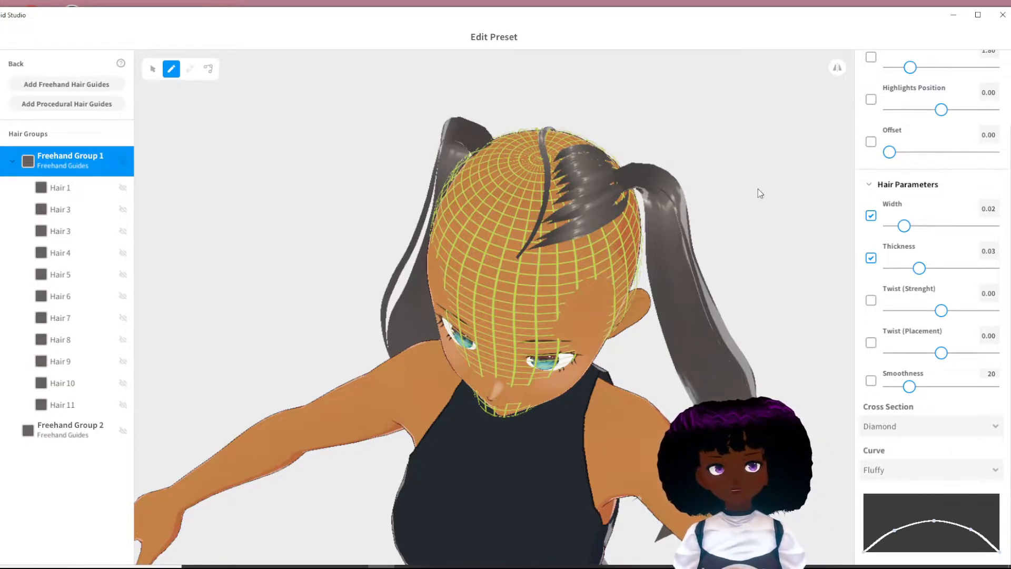
# - Draw 0.02-wide strands from the centre parting and front hairline to the base of the avatar's right ponytail
pyautogui.moveTo(684, 203); pyautogui.dragTo(827, 125, button='right')
pyautogui.scroll(2, 931, 160)
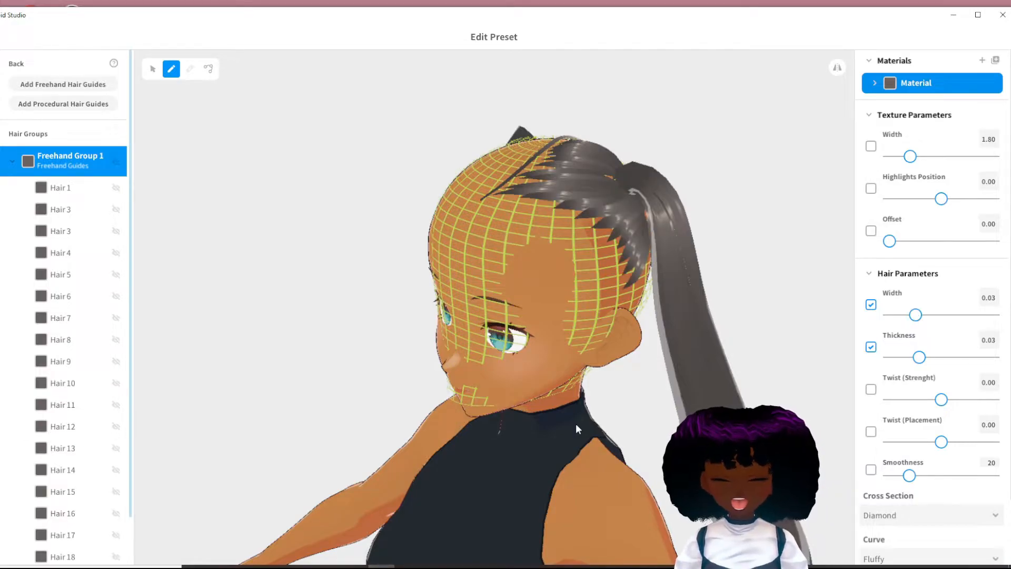
pyautogui.moveTo(470, 379); pyautogui.dragTo(544, 203, button='right')
pyautogui.moveTo(440, 149)
pyautogui.mouseDown()
pyautogui.moveTo(532, 202)
pyautogui.moveTo(519, 195)
pyautogui.moveTo(526, 215)
pyautogui.mouseUp()
pyautogui.moveTo(437, 172)
pyautogui.mouseDown()
pyautogui.moveTo(507, 224)
pyautogui.moveTo(487, 227)
pyautogui.mouseUp()
pyautogui.moveTo(407, 211); pyautogui.dragTo(477, 232)
pyautogui.moveTo(287, 295)
pyautogui.mouseDown(button='right')
pyautogui.moveTo(423, 220)
pyautogui.moveTo(403, 215)
pyautogui.mouseUp(button='right')
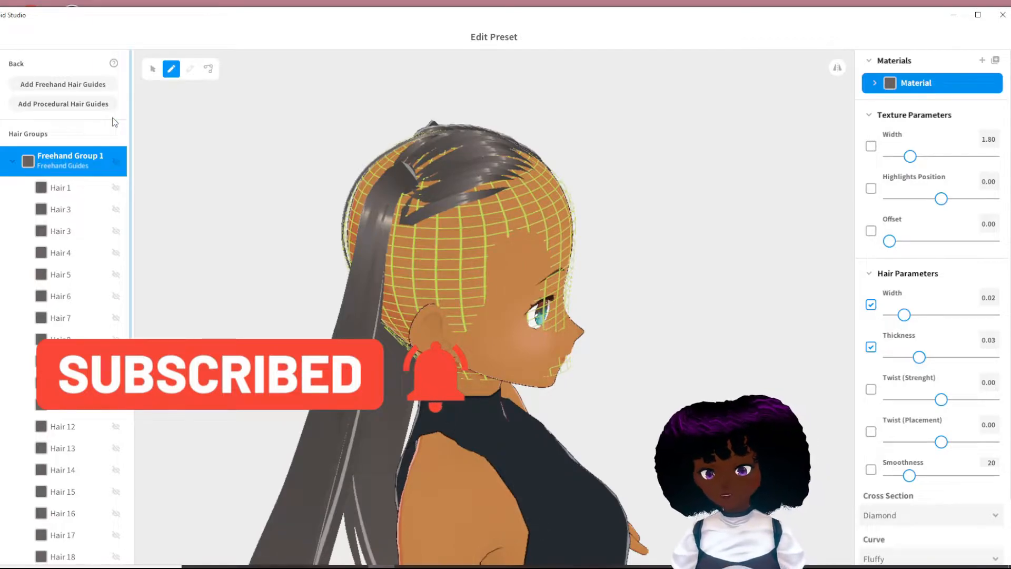
# - Cover the back of the head with 0.03-wide strands drawn from the nape and back parting up to the ponytail bases
pyautogui.moveTo(387, 227); pyautogui.dragTo(476, 345, button='right')
pyautogui.moveTo(482, 353)
pyautogui.mouseDown()
pyautogui.moveTo(469, 217)
pyautogui.moveTo(423, 176)
pyautogui.mouseUp()
pyautogui.moveTo(507, 285)
pyautogui.mouseDown()
pyautogui.moveTo(506, 249)
pyautogui.moveTo(437, 174)
pyautogui.mouseUp()
pyautogui.moveTo(475, 347)
pyautogui.mouseDown()
pyautogui.moveTo(411, 172)
pyautogui.moveTo(410, 185)
pyautogui.mouseUp()
pyautogui.moveTo(456, 359)
pyautogui.mouseDown()
pyautogui.moveTo(410, 192)
pyautogui.moveTo(396, 214)
pyautogui.mouseUp()
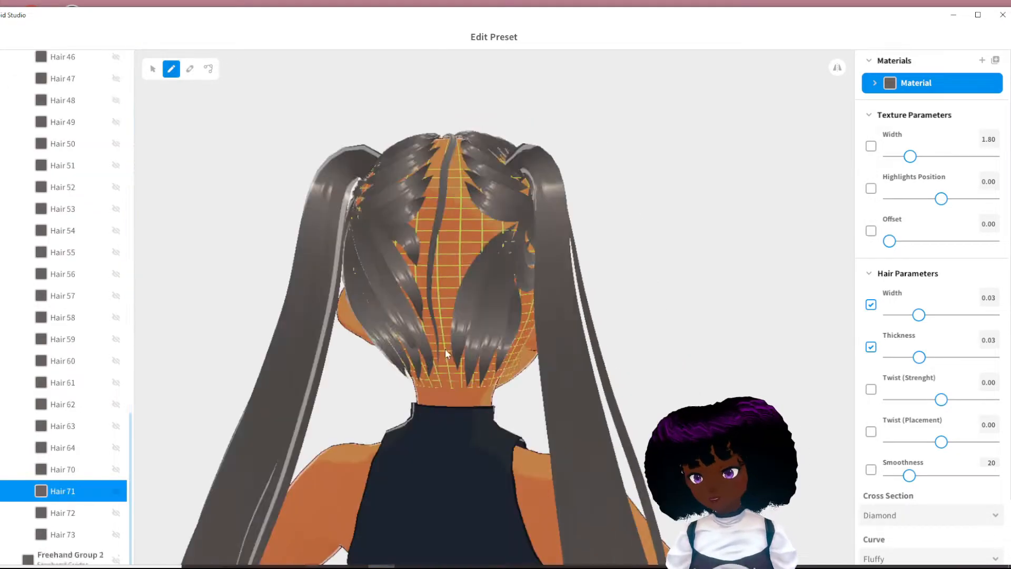
pyautogui.moveTo(446, 348); pyautogui.dragTo(516, 220)
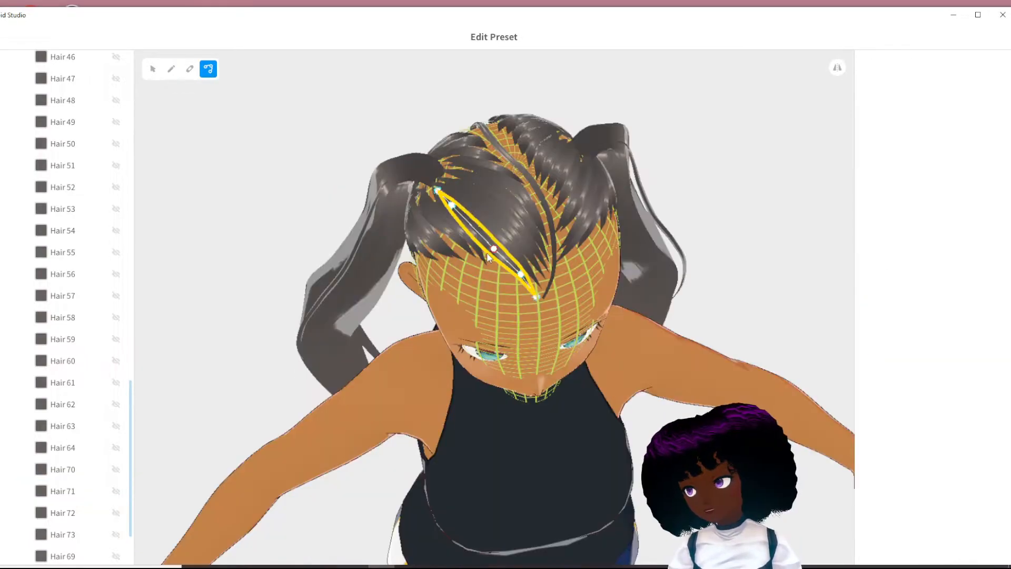
# - Reposition control points of the strands between the parting and the ponytail bases to close the remaining gaps
pyautogui.moveTo(579, 237); pyautogui.dragTo(450, 235, button='right')
pyautogui.moveTo(536, 200); pyautogui.dragTo(456, 183)
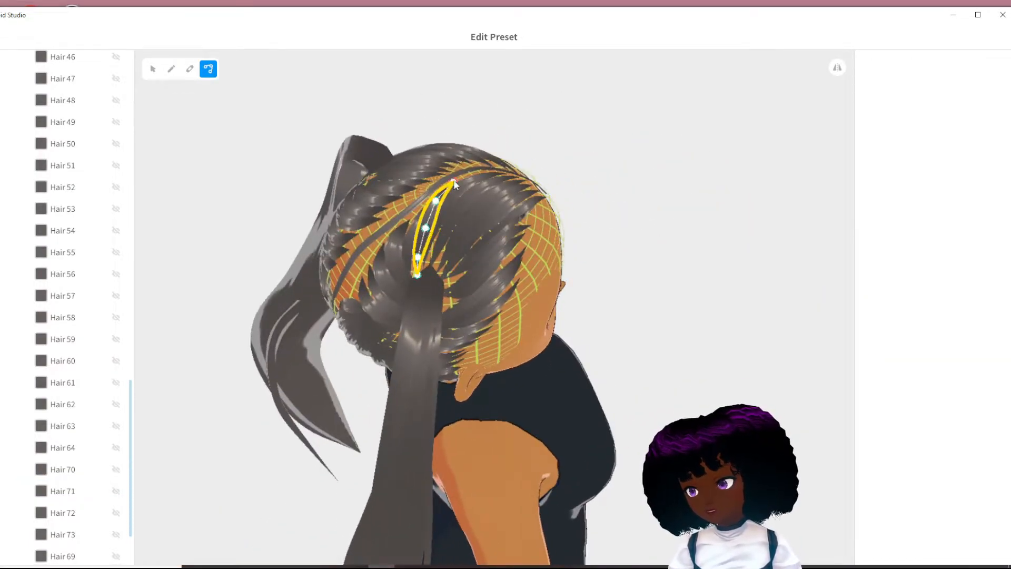
pyautogui.click(428, 213)
pyautogui.click(452, 217)
pyautogui.click(446, 265)
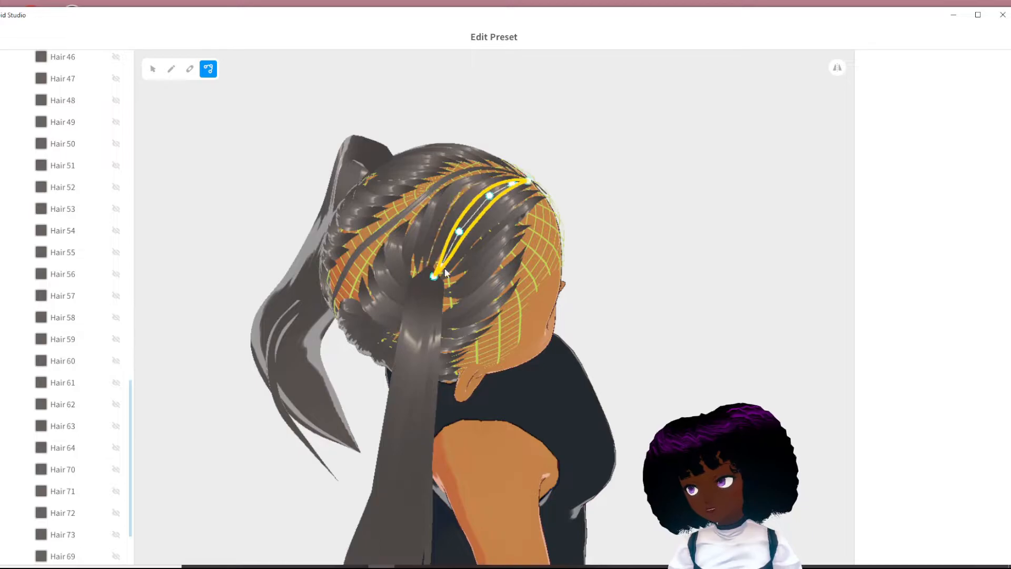
pyautogui.click(443, 217)
pyautogui.moveTo(443, 217); pyautogui.dragTo(466, 229, button='right')
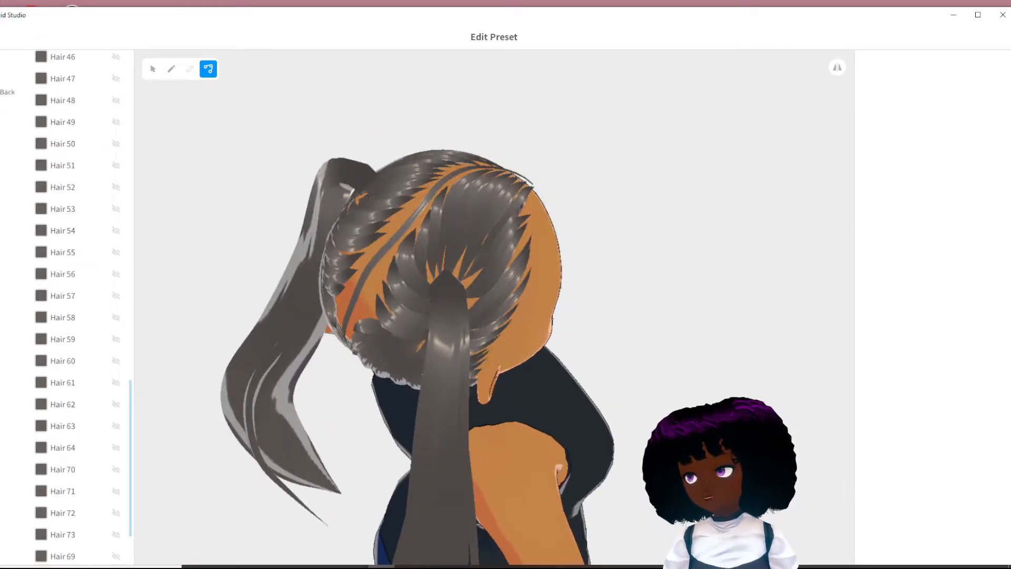
pyautogui.click(435, 228)
pyautogui.moveTo(447, 158); pyautogui.dragTo(371, 233, button='right')
pyautogui.moveTo(497, 217); pyautogui.dragTo(454, 226)
pyautogui.moveTo(453, 227); pyautogui.dragTo(394, 177, button='right')
pyautogui.moveTo(430, 222); pyautogui.dragTo(500, 248, button='right')
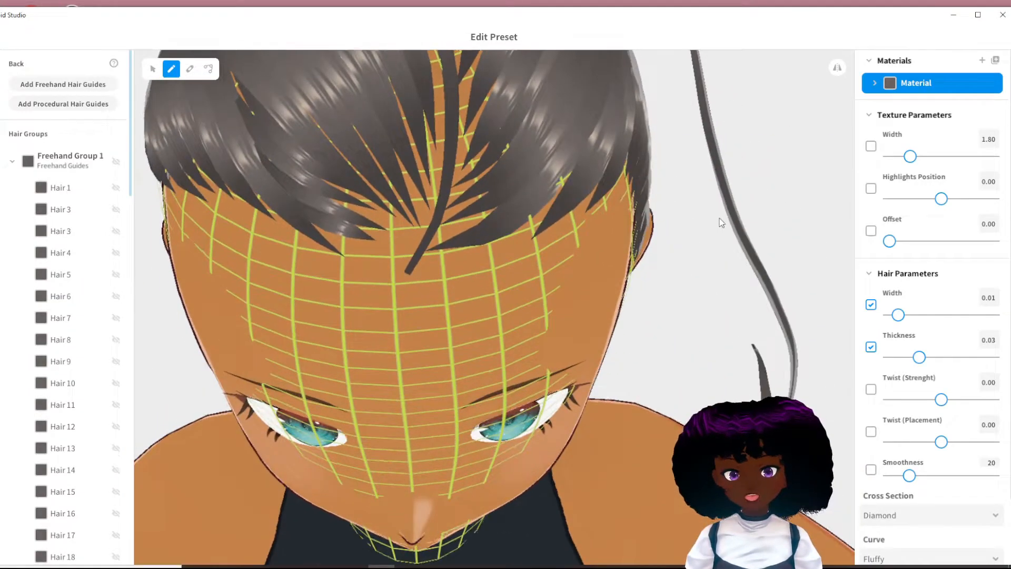
pyautogui.moveTo(719, 218)
pyautogui.mouseDown(button='right')
pyautogui.moveTo(712, 194)
pyautogui.moveTo(711, 217)
pyautogui.moveTo(679, 226)
pyautogui.mouseUp(button='right')
# - Hide the thin guide strand Hair 1 that runs along the centre parting
pyautogui.scroll(-5, 712, 194)
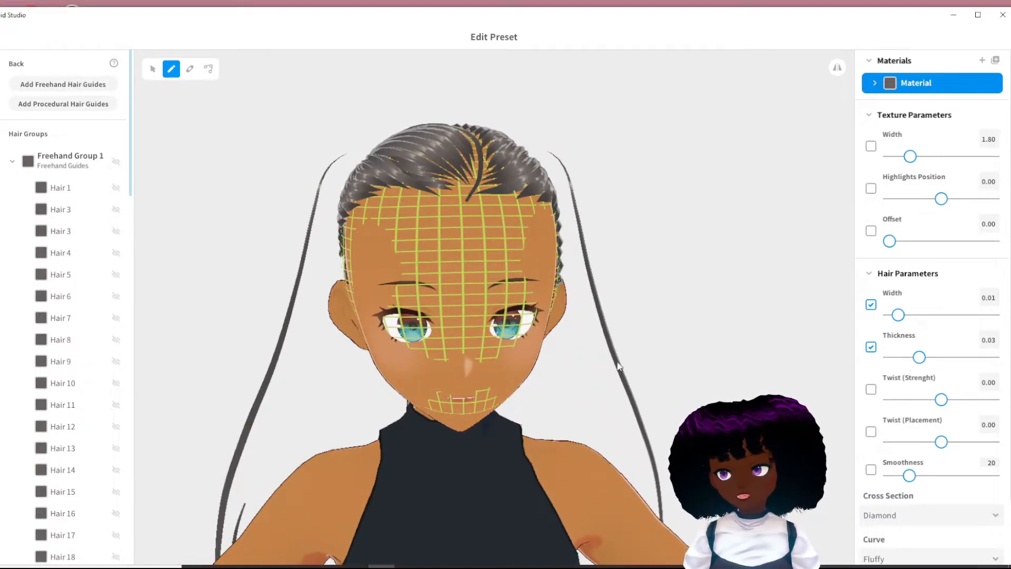
pyautogui.moveTo(633, 356); pyautogui.dragTo(587, 377, button='right')
pyautogui.moveTo(588, 385); pyautogui.dragTo(618, 315, button='middle')
pyautogui.moveTo(618, 315); pyautogui.dragTo(655, 311, button='right')
pyautogui.moveTo(502, 249); pyautogui.dragTo(556, 342, button='middle')
pyautogui.moveTo(556, 347); pyautogui.dragTo(595, 360, button='right')
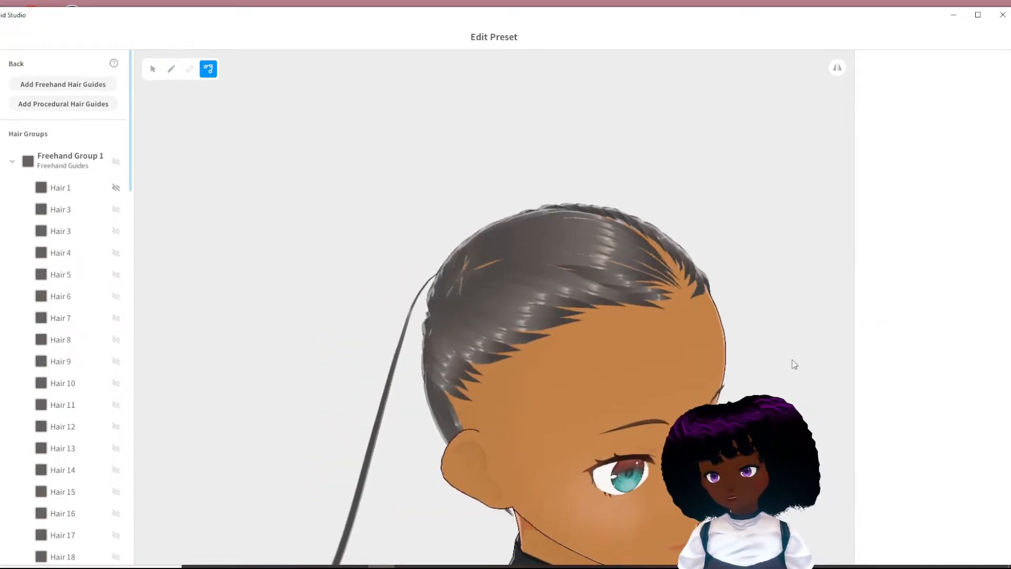
pyautogui.moveTo(792, 360)
pyautogui.mouseDown(button='right')
pyautogui.moveTo(813, 360)
pyautogui.moveTo(713, 323)
pyautogui.mouseUp(button='right')
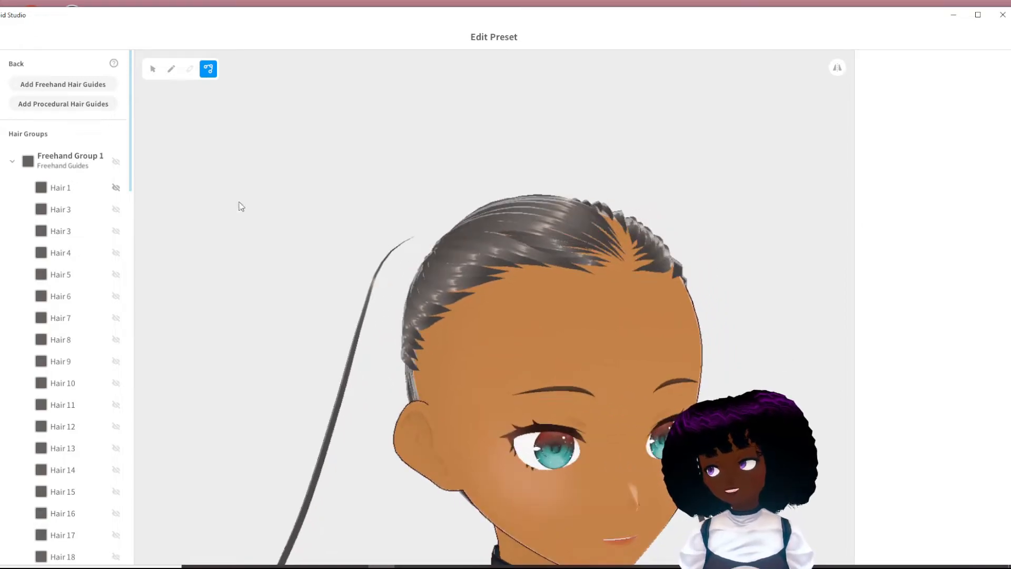
# - Collapse Freehand Group 1's list of strands and select Freehand Group 2 to show its guide mesh at the back of the head
pyautogui.click(79, 163)
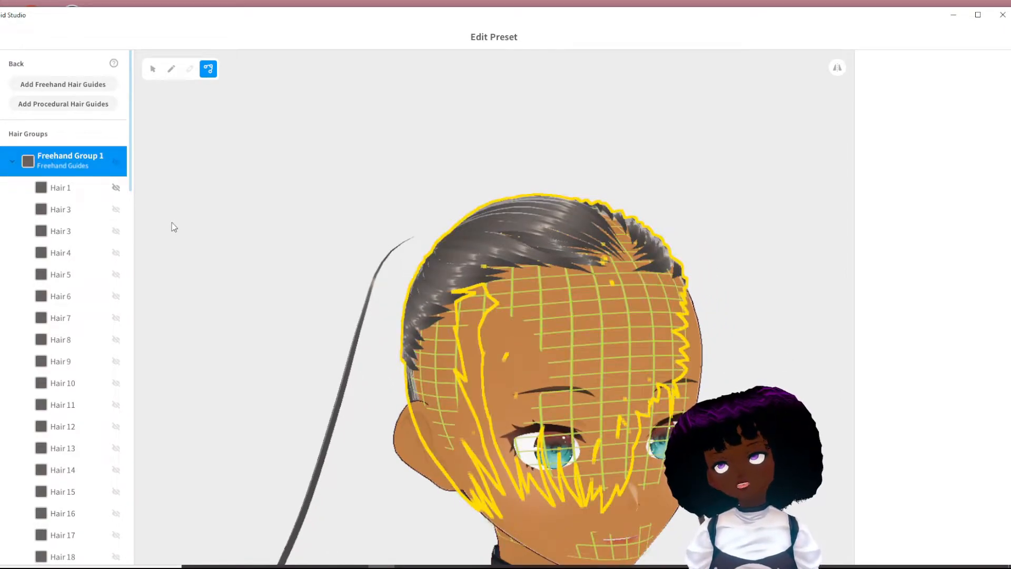
pyautogui.click(12, 161)
pyautogui.click(68, 195)
pyautogui.moveTo(508, 241)
pyautogui.mouseDown(button='right')
pyautogui.moveTo(458, 256)
pyautogui.moveTo(431, 295)
pyautogui.moveTo(406, 299)
pyautogui.moveTo(358, 264)
pyautogui.moveTo(377, 265)
pyautogui.mouseUp(button='right')
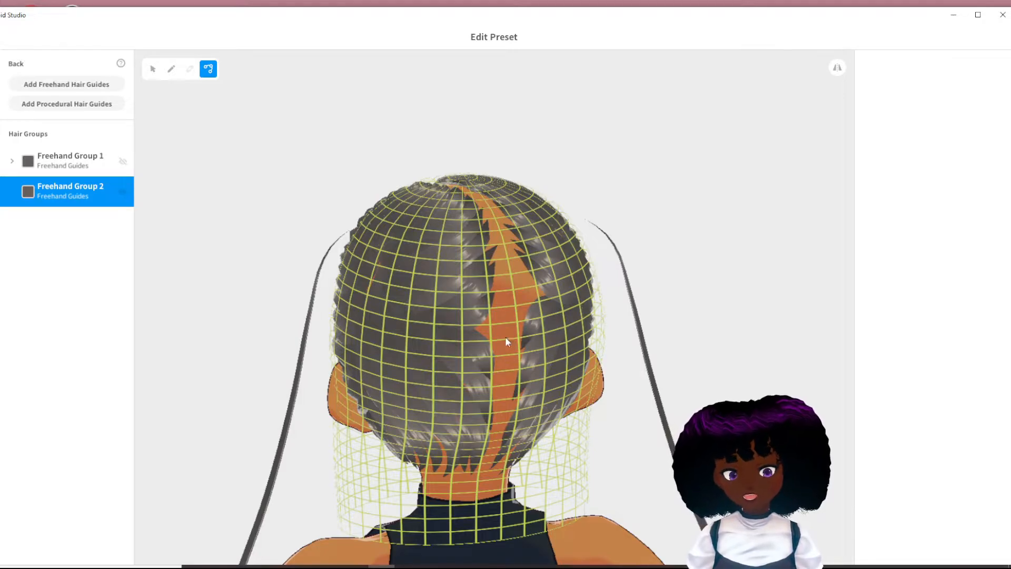
# - Move the parting-side control points of the strands at the back of the head toward the back parting to reduce the exposed scalp
pyautogui.click(716, 269)
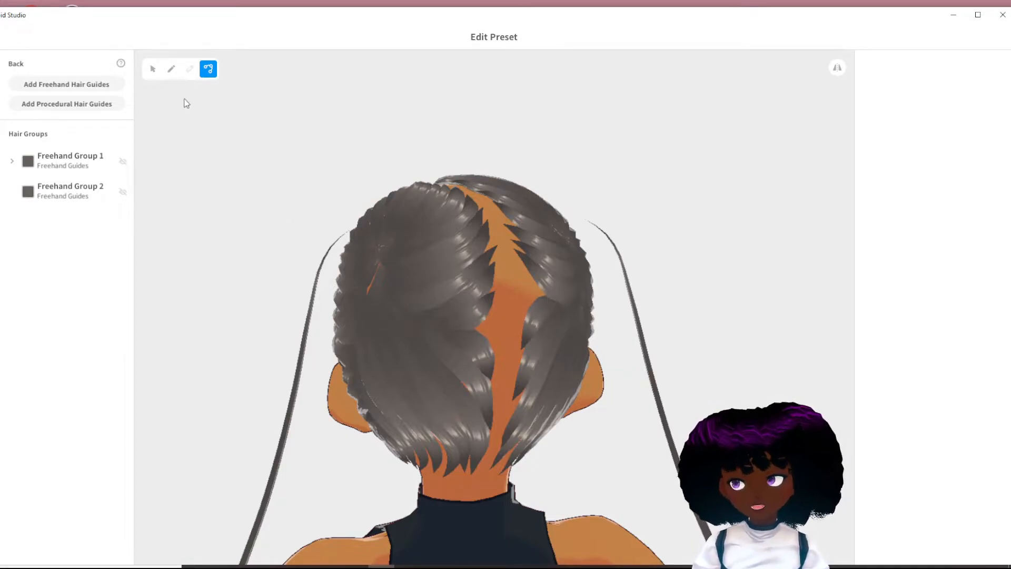
pyautogui.click(498, 292)
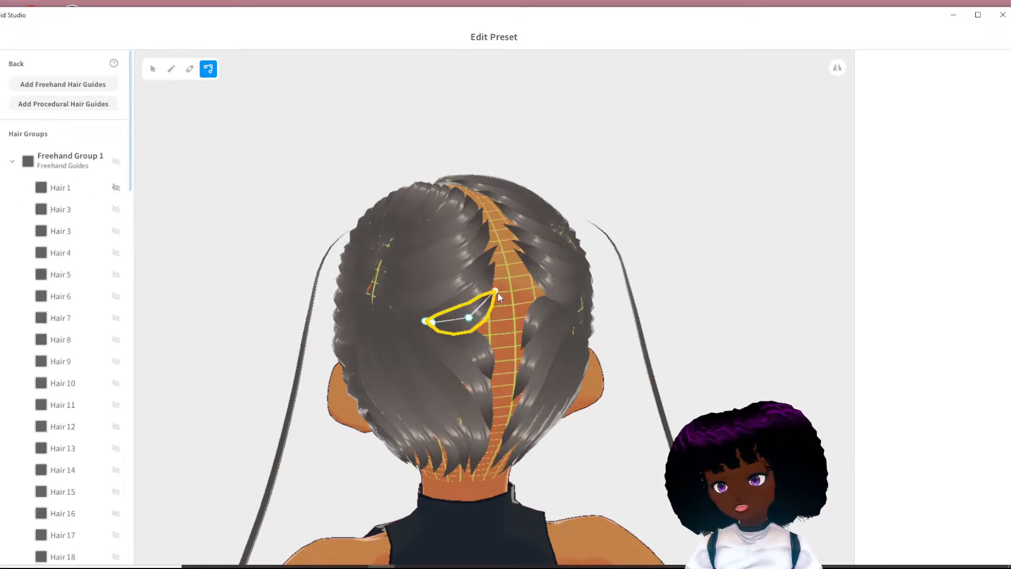
pyautogui.moveTo(501, 293); pyautogui.dragTo(486, 216)
pyautogui.click(479, 271)
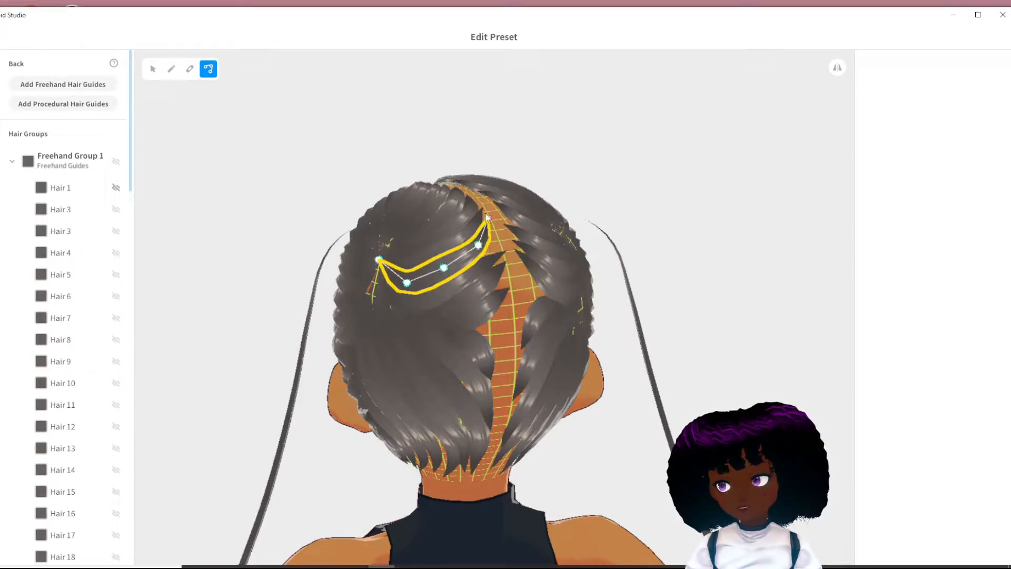
pyautogui.moveTo(503, 251); pyautogui.dragTo(664, 396, button='right')
pyautogui.moveTo(750, 237); pyautogui.dragTo(704, 304, button='right')
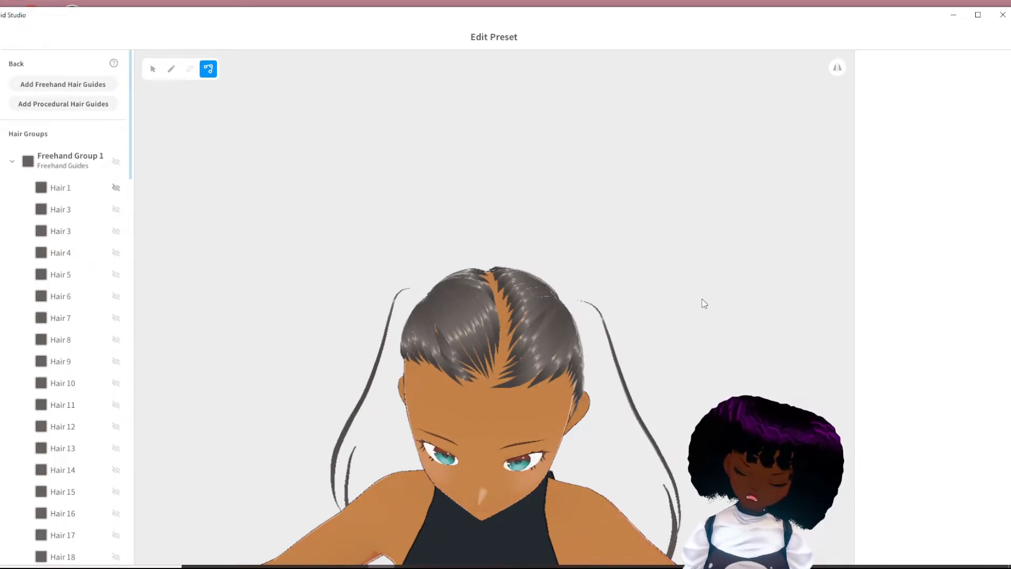
# - Collapse Freehand Group 1's strand list and adjust the control points of Freehand Group 2's guide mesh around the front of the head
pyautogui.moveTo(345, 410); pyautogui.dragTo(359, 381, button='right')
pyautogui.scroll(5, 501, 303)
pyautogui.click(12, 161)
pyautogui.click(63, 84)
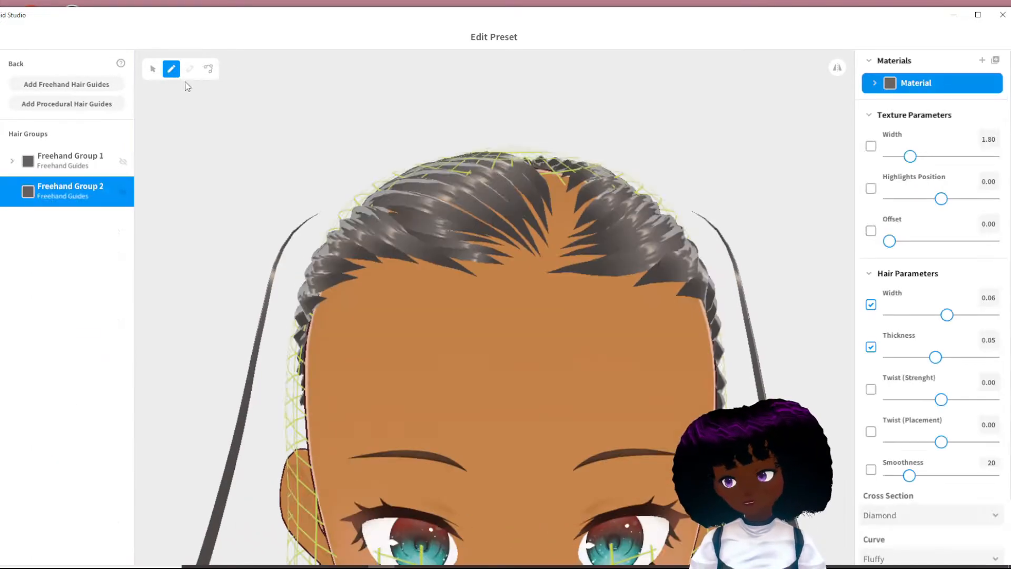
pyautogui.click(153, 69)
pyautogui.moveTo(401, 248); pyautogui.dragTo(560, 236, button='right')
pyautogui.moveTo(697, 210); pyautogui.dragTo(786, 226)
pyautogui.moveTo(787, 226); pyautogui.dragTo(685, 372, button='right')
pyautogui.moveTo(626, 188); pyautogui.dragTo(545, 192, button='right')
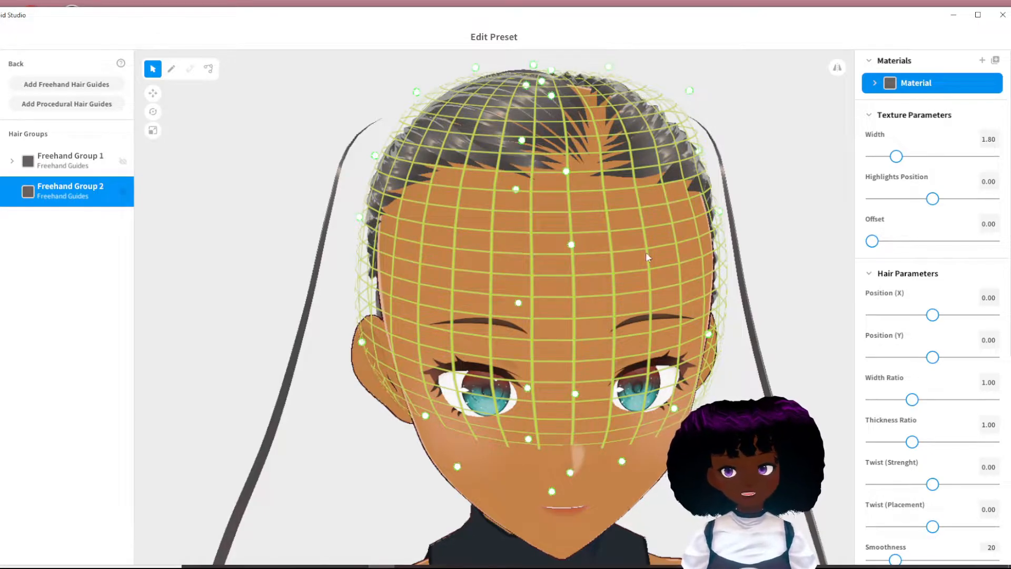
# - Set the brush width and thickness to 0.02 and draw a strand from the front of the parting back toward the ponytail base
pyautogui.click(171, 69)
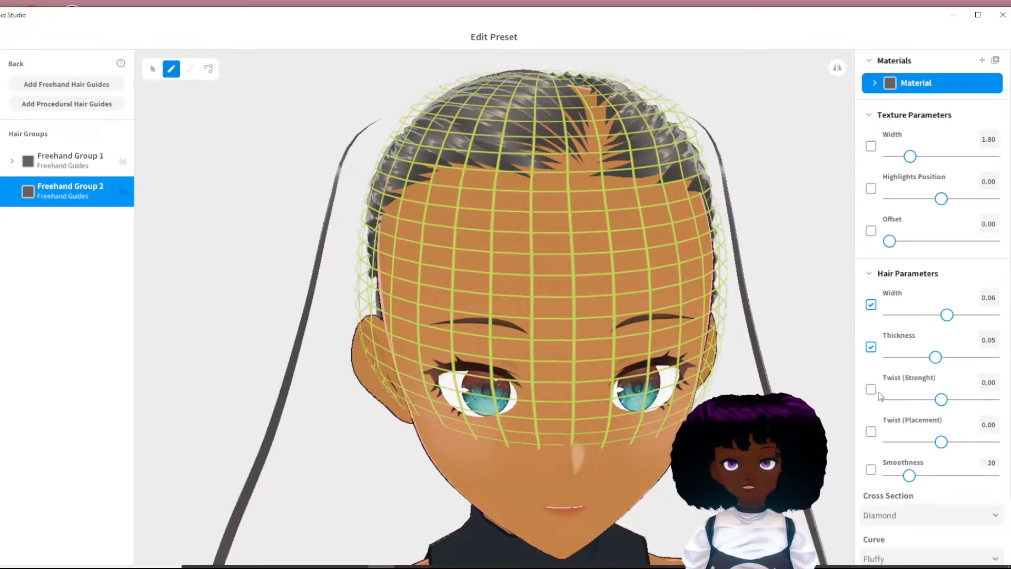
pyautogui.moveTo(948, 319); pyautogui.dragTo(908, 319)
pyautogui.moveTo(927, 363); pyautogui.dragTo(910, 359)
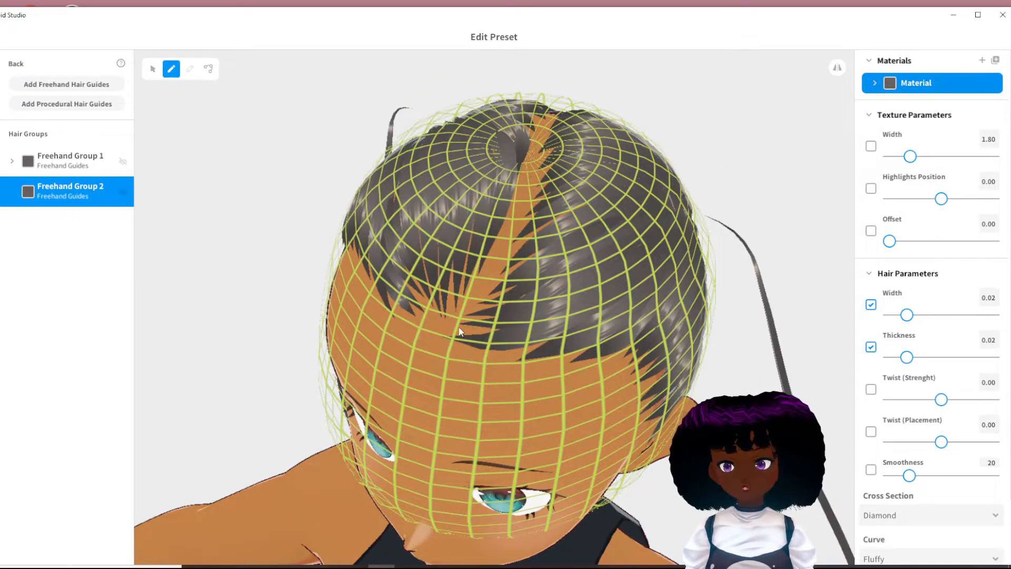
pyautogui.moveTo(451, 327)
pyautogui.mouseDown()
pyautogui.moveTo(571, 276)
pyautogui.moveTo(647, 211)
pyautogui.mouseUp()
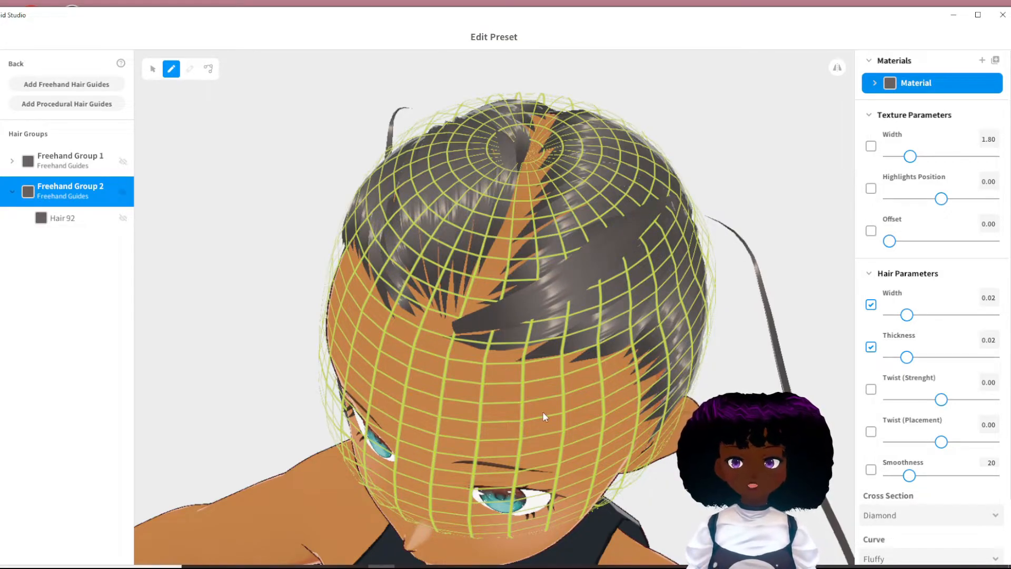
# - Round out the strand's shape curve and draw more fine strands, 0.01 wide and 0.01 thick, over the hairline and ponytail bases
pyautogui.scroll(-2, 932, 480)
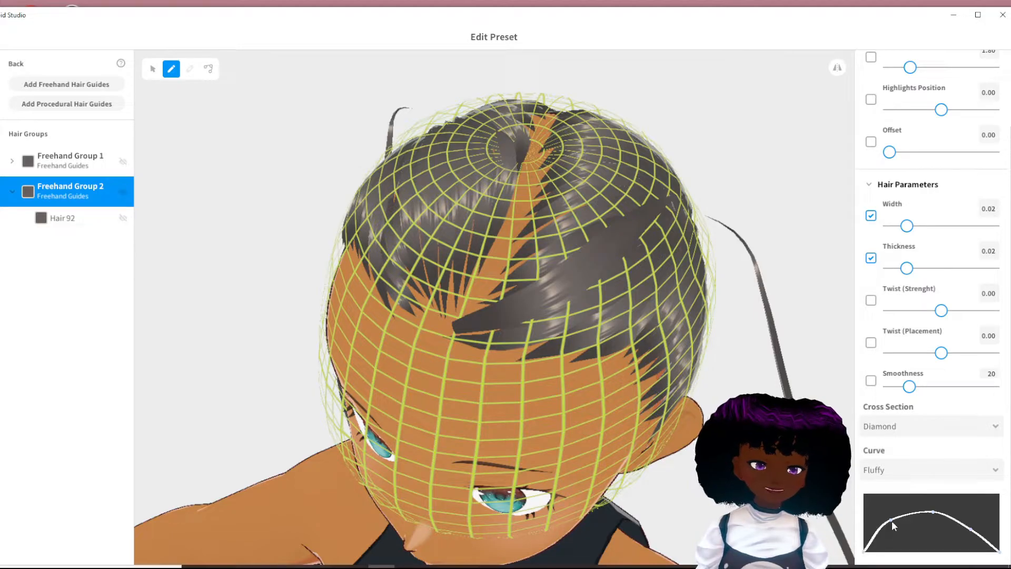
pyautogui.moveTo(891, 518); pyautogui.dragTo(898, 526)
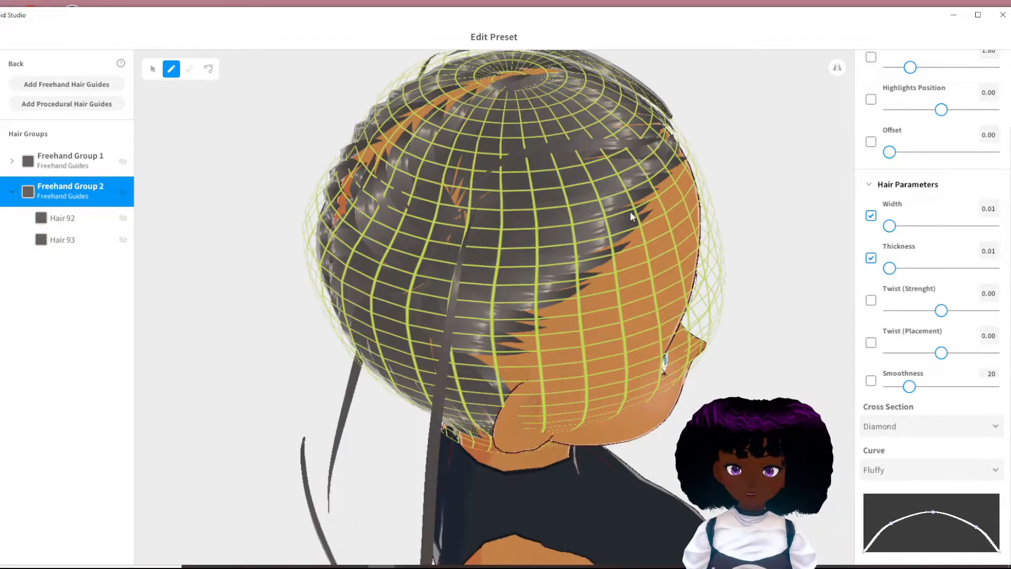
pyautogui.moveTo(659, 337); pyautogui.dragTo(453, 361, button='right')
pyautogui.moveTo(559, 126); pyautogui.dragTo(477, 182)
pyautogui.moveTo(738, 527); pyautogui.dragTo(535, 542, button='right')
pyautogui.moveTo(367, 343); pyautogui.dragTo(388, 423)
# - Pull the side control points of Freehand Group 2's guide mesh to lift the fine strands off the head, and deselect the group
pyautogui.click(209, 69)
pyautogui.moveTo(221, 252); pyautogui.dragTo(316, 274, button='right')
pyautogui.click(153, 69)
pyautogui.moveTo(314, 210); pyautogui.dragTo(305, 228, button='right')
pyautogui.moveTo(304, 227); pyautogui.dragTo(327, 174)
pyautogui.moveTo(595, 232)
pyautogui.mouseDown(button='right')
pyautogui.moveTo(733, 243)
pyautogui.moveTo(669, 264)
pyautogui.moveTo(697, 248)
pyautogui.mouseUp(button='right')
pyautogui.scroll(-4, 669, 264)
pyautogui.click(669, 264)
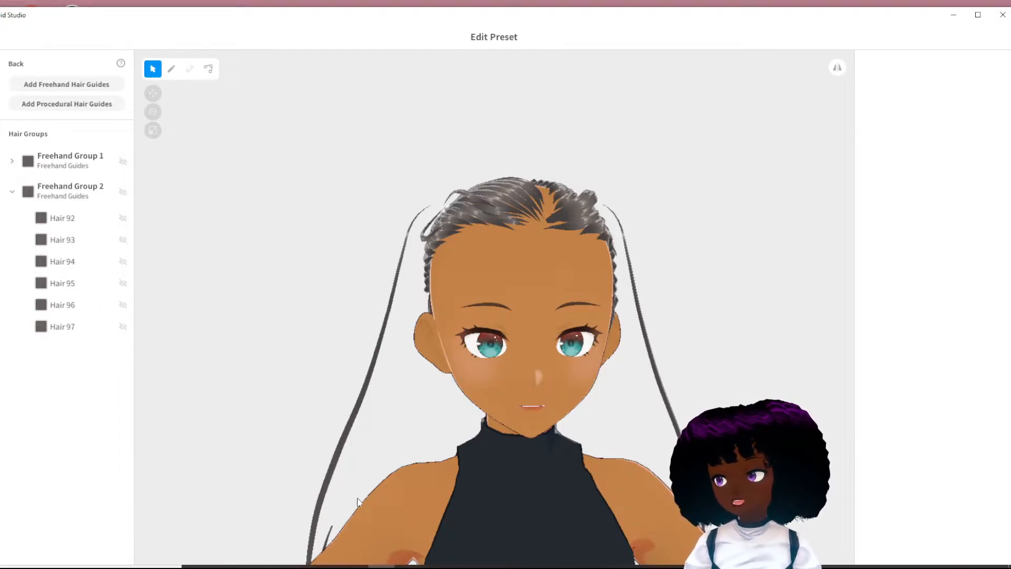
# - Raise the lower control points of Freehand Group 4's guide mesh in the Extensions hair and increase its guide height
pyautogui.moveTo(420, 467); pyautogui.dragTo(362, 402, button='middle')
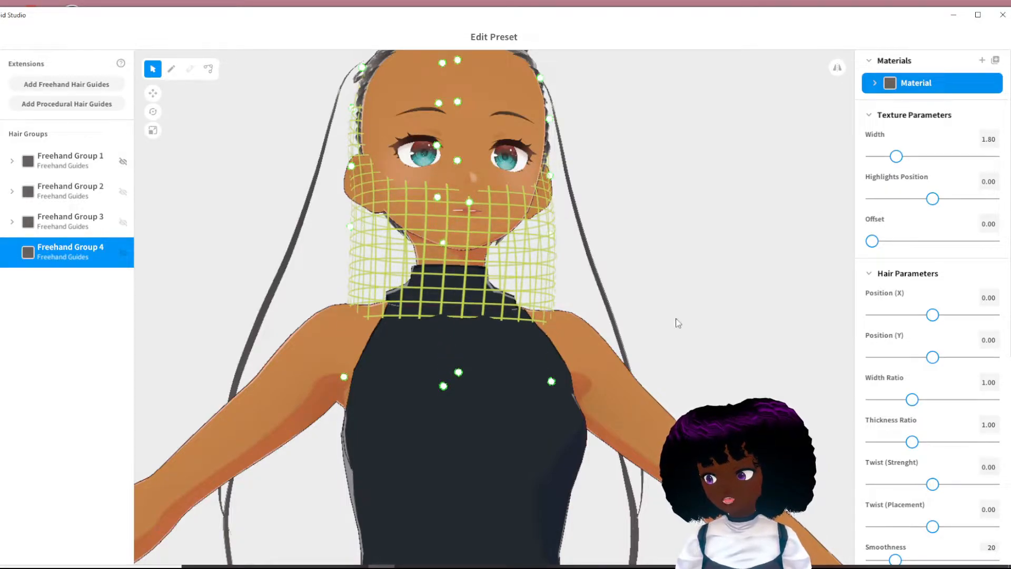
pyautogui.moveTo(345, 378); pyautogui.dragTo(353, 275)
pyautogui.scroll(-2, 929, 344)
pyautogui.scroll(-4, 928, 343)
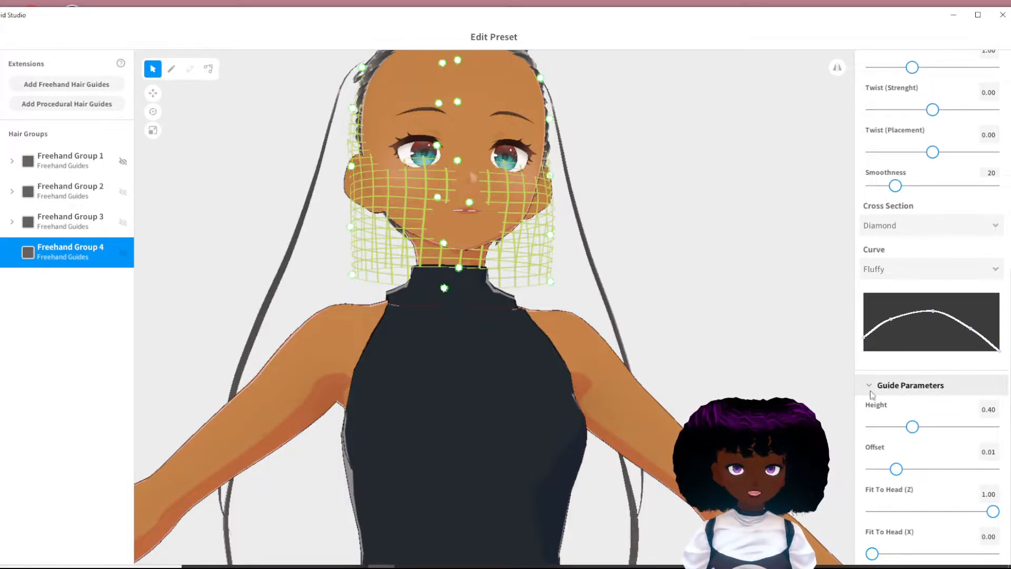
pyautogui.moveTo(913, 426); pyautogui.dragTo(923, 432)
pyautogui.moveTo(605, 337); pyautogui.dragTo(350, 275, button='right')
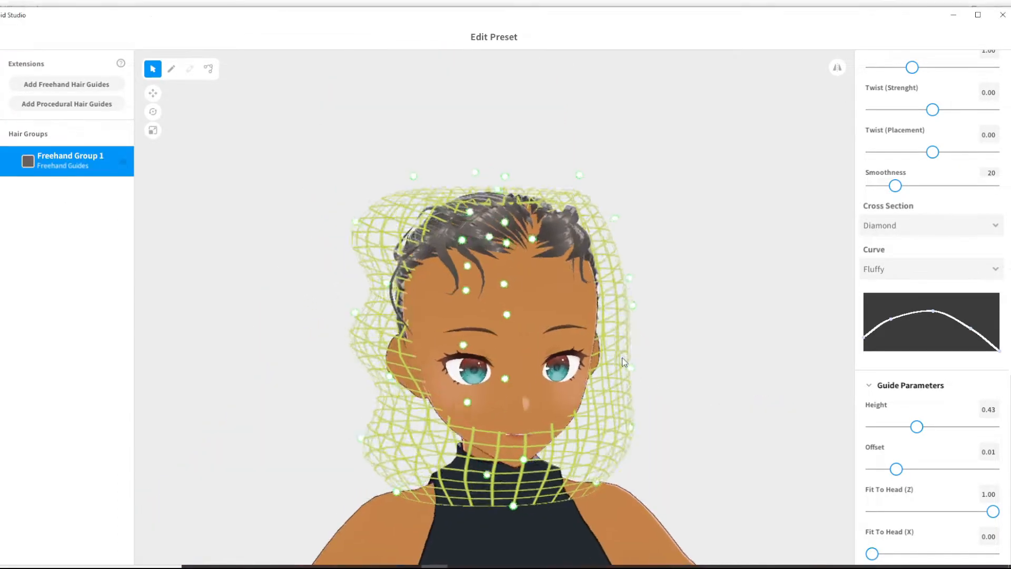
# - Pull the side control points of Extensions Freehand Group 1's guide mesh alternately outward and inward to give it a wavy outline
pyautogui.moveTo(624, 368); pyautogui.dragTo(616, 373)
pyautogui.moveTo(638, 303)
pyautogui.mouseDown()
pyautogui.moveTo(650, 303)
pyautogui.moveTo(638, 303)
pyautogui.mouseUp()
pyautogui.moveTo(635, 342); pyautogui.dragTo(634, 329, button='right')
pyautogui.moveTo(615, 378); pyautogui.dragTo(602, 374)
pyautogui.moveTo(624, 423); pyautogui.dragTo(638, 426)
pyautogui.moveTo(590, 479)
pyautogui.mouseDown()
pyautogui.moveTo(572, 481)
pyautogui.moveTo(575, 470)
pyautogui.mouseUp()
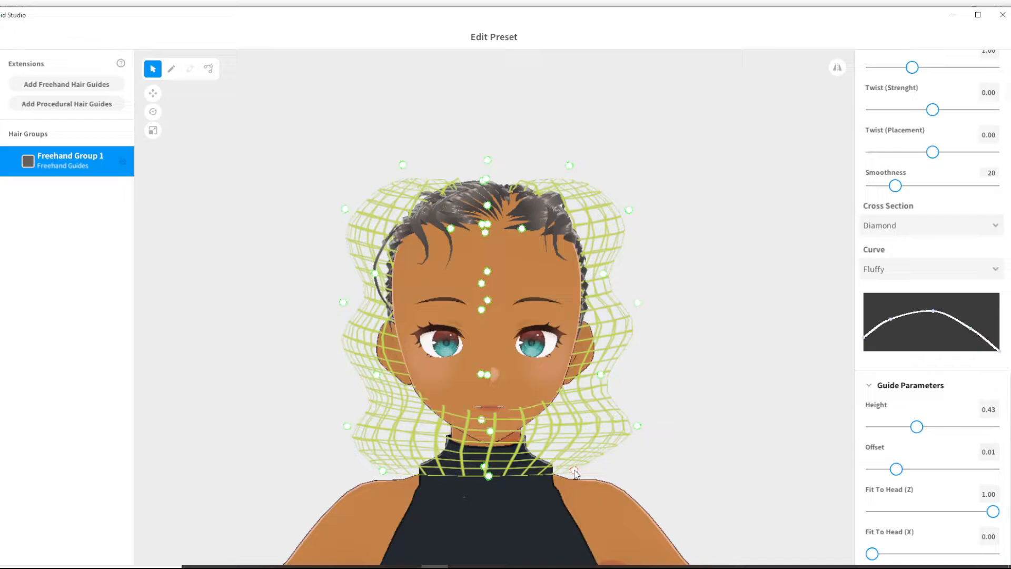
pyautogui.moveTo(576, 472); pyautogui.dragTo(581, 470, button='right')
pyautogui.moveTo(637, 428); pyautogui.dragTo(630, 429)
pyautogui.moveTo(630, 451); pyautogui.dragTo(587, 459, button='right')
pyautogui.moveTo(615, 376); pyautogui.dragTo(552, 368)
pyautogui.moveTo(579, 338); pyautogui.dragTo(572, 342, button='right')
pyautogui.moveTo(589, 276); pyautogui.dragTo(572, 272)
pyautogui.moveTo(571, 273); pyautogui.dragTo(365, 308, button='right')
# - Flatten the brush curve, set width to 0.04 and thickness to 0.03, and draw three ponytail strands down the side of the wavy guide
pyautogui.click(174, 73)
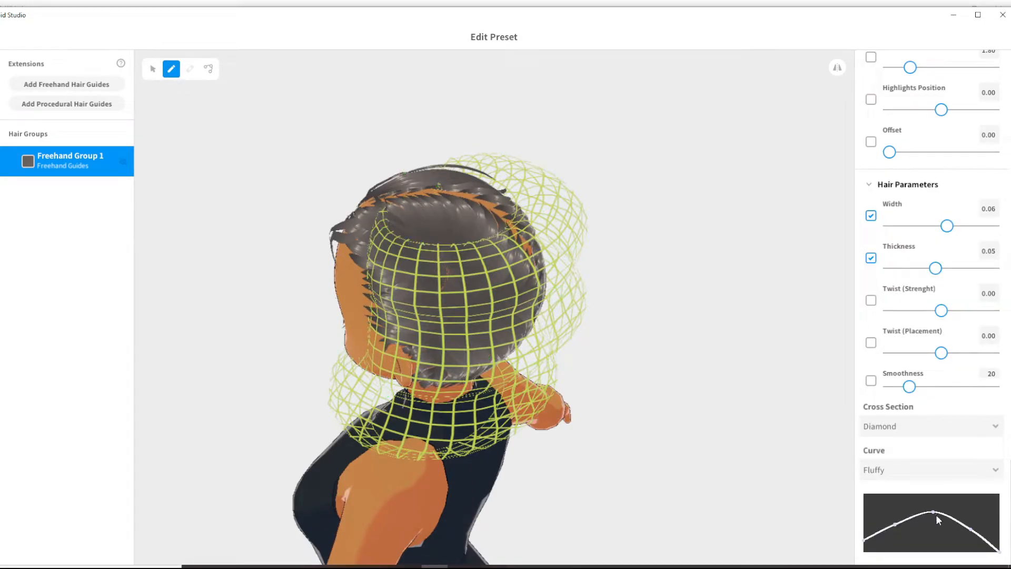
pyautogui.moveTo(470, 279); pyautogui.dragTo(480, 328, button='right')
pyautogui.moveTo(440, 275); pyautogui.dragTo(422, 411)
pyautogui.moveTo(430, 275); pyautogui.dragTo(409, 389)
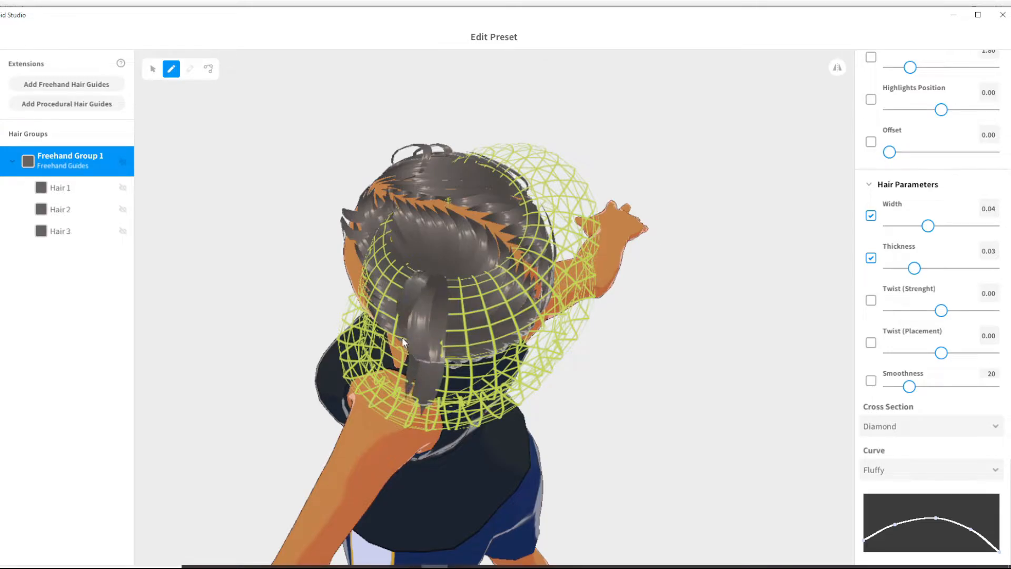
# - Draw five more strands down the wavy guide beside the first three to fill out the ponytails
pyautogui.moveTo(473, 302); pyautogui.dragTo(446, 250, button='right')
pyautogui.moveTo(446, 250)
pyautogui.mouseDown()
pyautogui.moveTo(410, 354)
pyautogui.moveTo(412, 394)
pyautogui.mouseUp()
pyautogui.moveTo(641, 137); pyautogui.dragTo(534, 191, button='right')
pyautogui.moveTo(557, 291); pyautogui.dragTo(595, 447)
pyautogui.moveTo(556, 280)
pyautogui.mouseDown()
pyautogui.moveTo(578, 448)
pyautogui.moveTo(589, 377)
pyautogui.moveTo(596, 411)
pyautogui.mouseUp()
pyautogui.moveTo(648, 308)
pyautogui.mouseDown(button='right')
pyautogui.moveTo(596, 262)
pyautogui.moveTo(606, 279)
pyautogui.mouseUp(button='right')
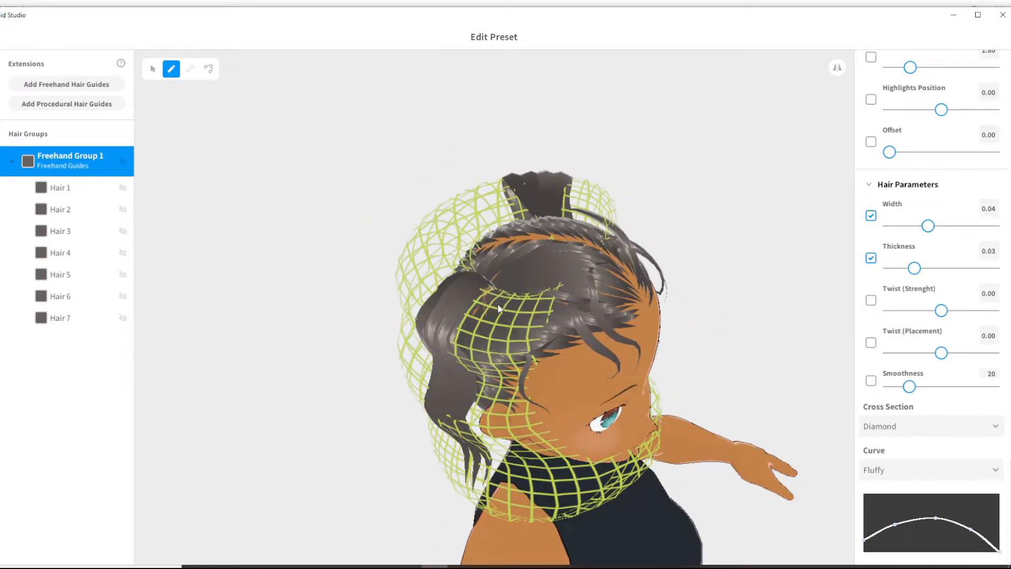
pyautogui.moveTo(494, 303); pyautogui.dragTo(687, 184, button='right')
pyautogui.moveTo(605, 335); pyautogui.dragTo(623, 403)
pyautogui.moveTo(627, 392)
pyautogui.mouseDown(button='right')
pyautogui.moveTo(445, 346)
pyautogui.moveTo(513, 343)
pyautogui.mouseUp(button='right')
# - Reshape two neighbouring ponytail strands by moving their control points from the tips up to the roots
pyautogui.click(208, 69)
pyautogui.moveTo(653, 329); pyautogui.dragTo(437, 346, button='right')
pyautogui.click(486, 341)
pyautogui.moveTo(422, 412)
pyautogui.mouseDown()
pyautogui.moveTo(428, 459)
pyautogui.moveTo(428, 432)
pyautogui.mouseUp()
pyautogui.moveTo(418, 390); pyautogui.dragTo(438, 395)
pyautogui.moveTo(445, 309); pyautogui.dragTo(442, 359)
pyautogui.moveTo(443, 287); pyautogui.dragTo(448, 320)
pyautogui.moveTo(438, 260); pyautogui.dragTo(451, 270)
pyautogui.click(415, 371)
pyautogui.moveTo(415, 404); pyautogui.dragTo(411, 436)
pyautogui.moveTo(419, 310); pyautogui.dragTo(417, 403)
pyautogui.moveTo(427, 287); pyautogui.dragTo(416, 364)
pyautogui.moveTo(429, 263); pyautogui.dragTo(425, 312)
pyautogui.moveTo(428, 287); pyautogui.dragTo(452, 271, button='right')
# - Reposition the control points along the next ponytail strands so they follow the wave and taper at the ends
pyautogui.click(451, 331)
pyautogui.moveTo(443, 264); pyautogui.dragTo(450, 264)
pyautogui.moveTo(450, 265); pyautogui.dragTo(411, 287, button='right')
pyautogui.click(458, 275)
pyautogui.moveTo(422, 321); pyautogui.dragTo(409, 424)
pyautogui.moveTo(417, 301); pyautogui.dragTo(412, 379)
pyautogui.click(444, 409)
pyautogui.moveTo(434, 454); pyautogui.dragTo(438, 438)
pyautogui.moveTo(440, 422); pyautogui.dragTo(464, 401, button='right')
pyautogui.click(439, 332)
pyautogui.moveTo(439, 343); pyautogui.dragTo(428, 401)
pyautogui.moveTo(436, 311); pyautogui.dragTo(422, 368)
pyautogui.moveTo(435, 282); pyautogui.dragTo(425, 306)
pyautogui.moveTo(444, 247); pyautogui.dragTo(437, 274)
pyautogui.moveTo(436, 280); pyautogui.dragTo(474, 227, button='right')
# - Adjust the root control points of the ponytail strands where they meet the top of the head
pyautogui.click(495, 191)
pyautogui.click(511, 182)
pyautogui.moveTo(512, 185); pyautogui.dragTo(535, 258, button='right')
pyautogui.moveTo(447, 367); pyautogui.dragTo(384, 316, button='right')
pyautogui.click(409, 210)
pyautogui.moveTo(413, 203); pyautogui.dragTo(410, 237, button='right')
pyautogui.moveTo(414, 273); pyautogui.dragTo(506, 240, button='right')
pyautogui.click(508, 183)
pyautogui.click(396, 226)
pyautogui.click(481, 235)
# - Reshape the Hair 8 ponytail strand by moving its control points from the tip upward, and deselect it
pyautogui.moveTo(522, 378); pyautogui.dragTo(519, 378)
pyautogui.moveTo(548, 411); pyautogui.dragTo(553, 414, button='right')
pyautogui.moveTo(566, 425); pyautogui.dragTo(554, 458)
pyautogui.click(556, 405)
pyautogui.moveTo(556, 405); pyautogui.dragTo(527, 337, button='right')
pyautogui.click(440, 328)
pyautogui.moveTo(528, 331); pyautogui.dragTo(526, 350)
pyautogui.moveTo(538, 279); pyautogui.dragTo(529, 288)
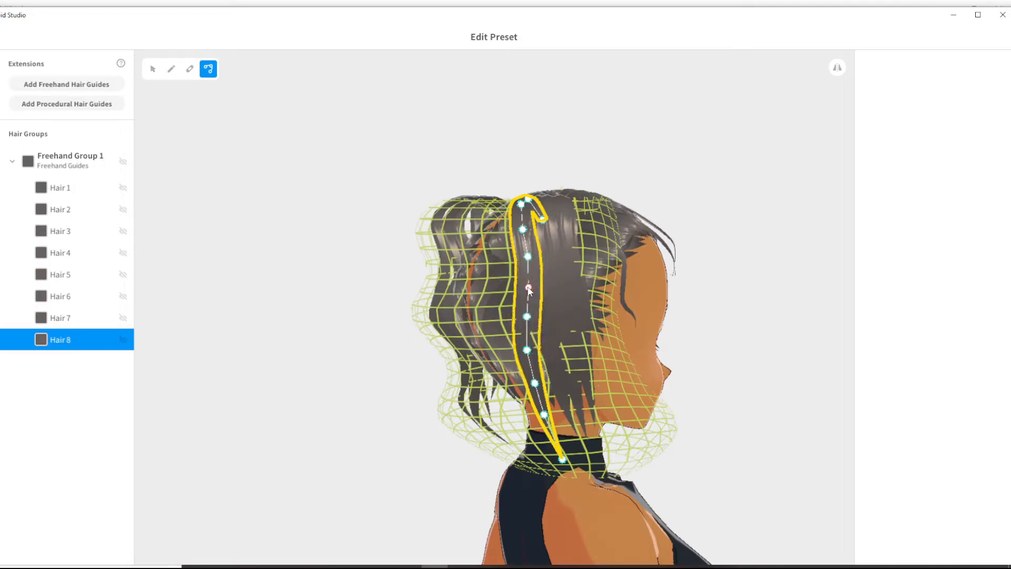
pyautogui.click(562, 406)
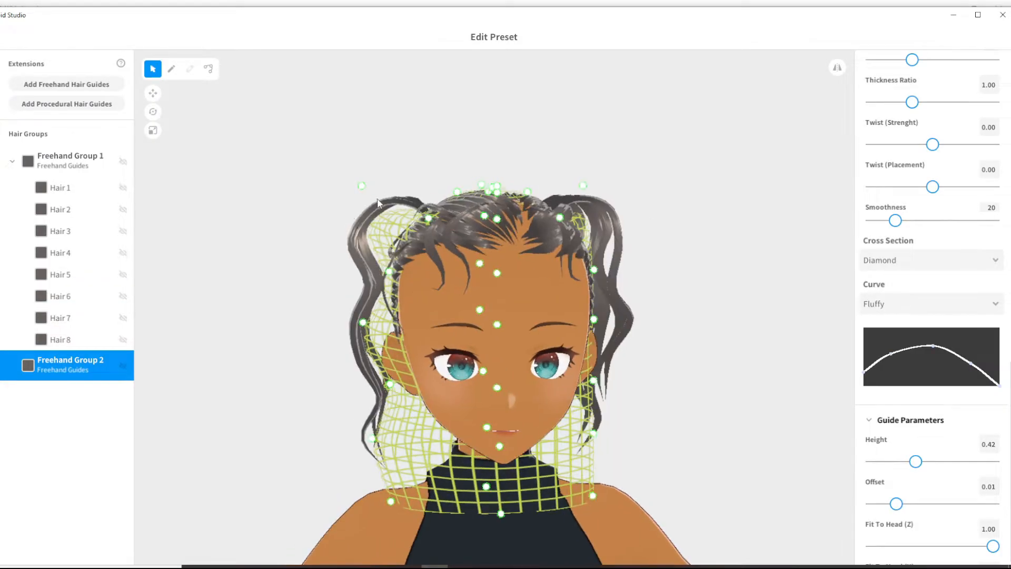
# - Adjust the side and lower control points of Extensions Freehand Group 2's guide mesh around the face and neck
pyautogui.moveTo(377, 198)
pyautogui.mouseDown(button='right')
pyautogui.moveTo(461, 244)
pyautogui.moveTo(408, 192)
pyautogui.mouseUp(button='right')
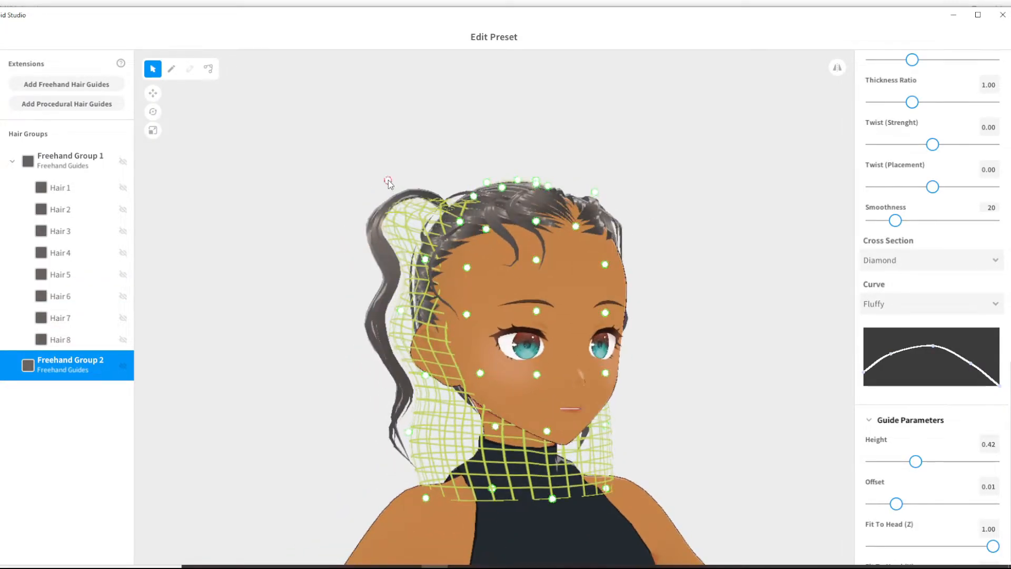
pyautogui.moveTo(409, 300); pyautogui.dragTo(421, 320, button='right')
pyautogui.moveTo(553, 229); pyautogui.dragTo(492, 248, button='right')
pyautogui.moveTo(650, 259); pyautogui.dragTo(606, 337, button='right')
pyautogui.moveTo(581, 490); pyautogui.dragTo(543, 467)
pyautogui.moveTo(572, 375); pyautogui.dragTo(521, 387, button='right')
pyautogui.moveTo(560, 427); pyautogui.dragTo(580, 430)
pyautogui.moveTo(565, 301); pyautogui.dragTo(585, 305)
pyautogui.moveTo(587, 311); pyautogui.dragTo(685, 324, button='right')
# - Reposition the upper control points of Freehand Group 2's guide mesh near both ponytail bases
pyautogui.moveTo(377, 222); pyautogui.dragTo(388, 240)
pyautogui.moveTo(415, 184); pyautogui.dragTo(375, 189)
pyautogui.moveTo(375, 190); pyautogui.dragTo(384, 214, button='right')
pyautogui.moveTo(383, 213); pyautogui.dragTo(369, 213)
pyautogui.moveTo(369, 214); pyautogui.dragTo(317, 194, button='right')
pyautogui.moveTo(326, 190); pyautogui.dragTo(335, 188)
pyautogui.moveTo(335, 189); pyautogui.dragTo(339, 237, button='right')
pyautogui.moveTo(574, 191)
pyautogui.mouseDown()
pyautogui.moveTo(577, 179)
pyautogui.moveTo(584, 191)
pyautogui.mouseUp()
pyautogui.moveTo(583, 191); pyautogui.dragTo(613, 197, button='right')
pyautogui.moveTo(426, 226); pyautogui.dragTo(368, 213)
pyautogui.moveTo(369, 213); pyautogui.dragTo(394, 235, button='right')
# - Refine the crown, side and back control points of Freehand Group 2's guide mesh to follow the shape of the ponytails
pyautogui.scroll(4, 395, 235)
pyautogui.moveTo(489, 226); pyautogui.dragTo(468, 212, button='right')
pyautogui.moveTo(445, 206); pyautogui.dragTo(337, 192)
pyautogui.moveTo(347, 273); pyautogui.dragTo(337, 278)
pyautogui.moveTo(409, 225); pyautogui.dragTo(444, 235, button='right')
pyautogui.moveTo(410, 217); pyautogui.dragTo(397, 210)
pyautogui.moveTo(456, 240); pyautogui.dragTo(475, 285)
pyautogui.moveTo(475, 284); pyautogui.dragTo(432, 277, button='right')
pyautogui.moveTo(548, 226); pyautogui.dragTo(567, 213)
pyautogui.moveTo(585, 232); pyautogui.dragTo(605, 227, button='right')
pyautogui.moveTo(651, 276)
pyautogui.mouseDown()
pyautogui.moveTo(688, 285)
pyautogui.moveTo(665, 284)
pyautogui.mouseUp()
pyautogui.moveTo(654, 365); pyautogui.dragTo(683, 364)
pyautogui.moveTo(665, 284); pyautogui.dragTo(647, 279)
pyautogui.moveTo(647, 279)
pyautogui.mouseDown(button='right')
pyautogui.moveTo(602, 275)
pyautogui.moveTo(638, 276)
pyautogui.mouseUp(button='right')
pyautogui.moveTo(658, 185); pyautogui.dragTo(691, 181)
pyautogui.moveTo(658, 451); pyautogui.dragTo(601, 428, button='right')
pyautogui.moveTo(360, 243); pyautogui.dragTo(605, 303, button='right')
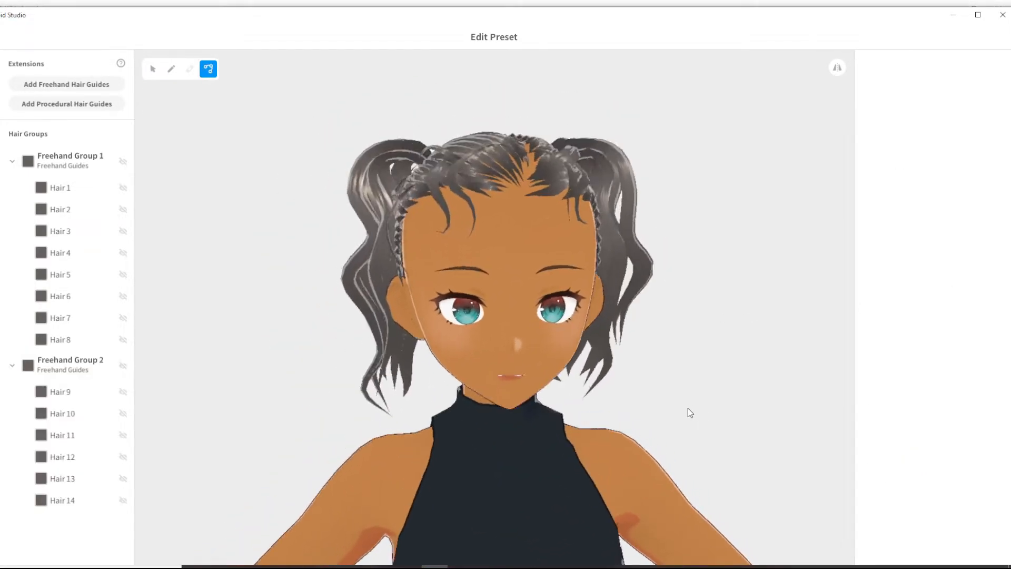
# - Set the brush width and thickness to 0.01 and draw a strand on Freehand Group 1's guide in the Front hair
pyautogui.moveTo(690, 412); pyautogui.dragTo(653, 406, button='right')
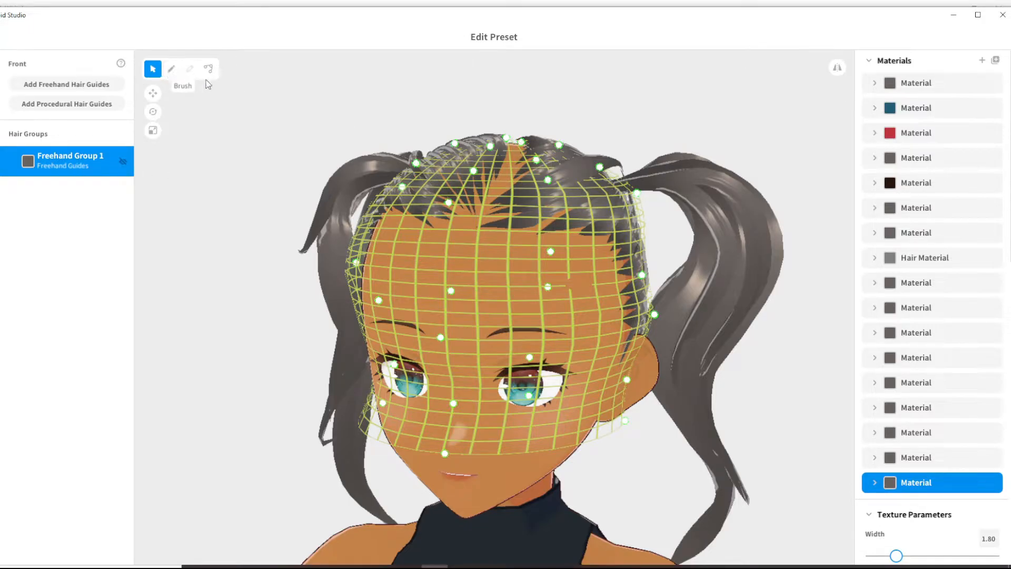
pyautogui.click(171, 69)
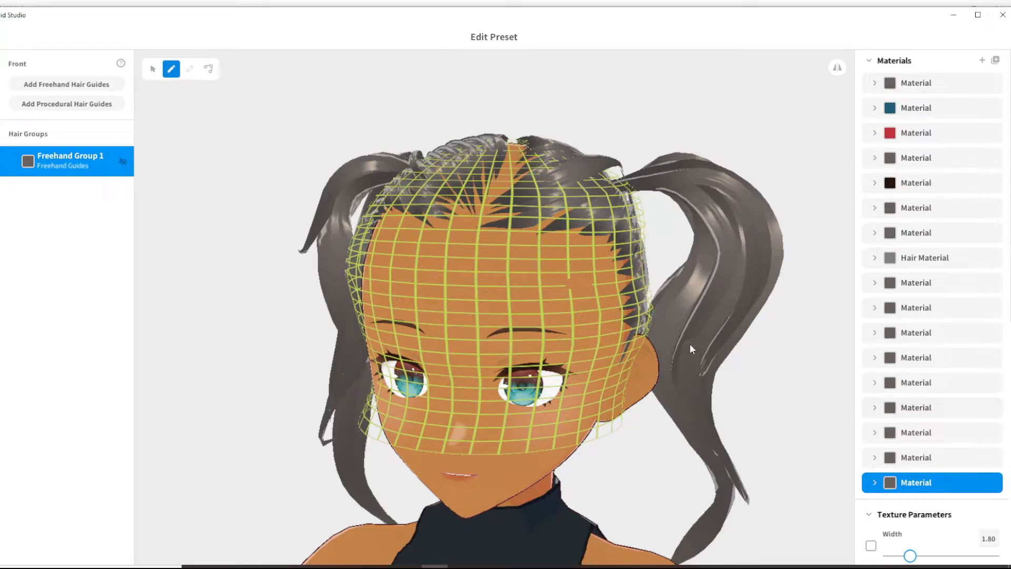
pyautogui.scroll(-8, 939, 385)
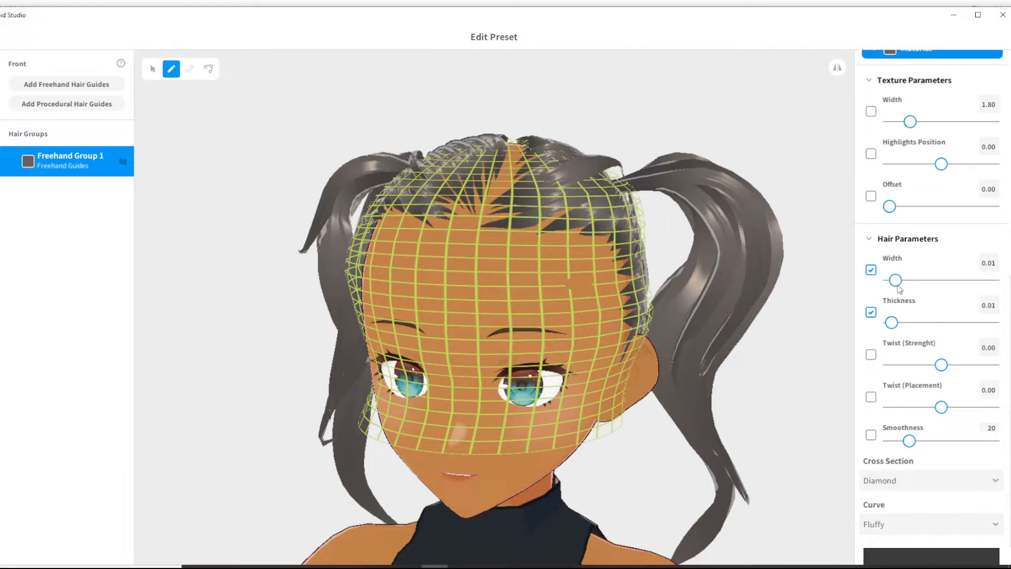
pyautogui.moveTo(766, 353); pyautogui.dragTo(773, 374, button='right')
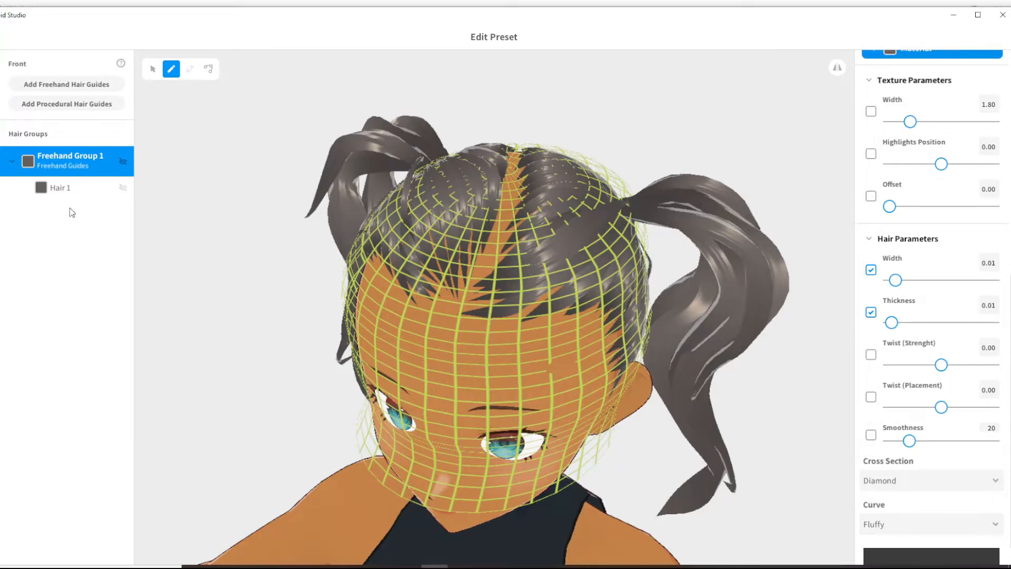
# - Make the Front hair's Freehand Group 1 visible to show its Hair 1 strand
pyautogui.click(90, 187)
pyautogui.click(122, 170)
pyautogui.moveTo(262, 235); pyautogui.dragTo(290, 233, button='right')
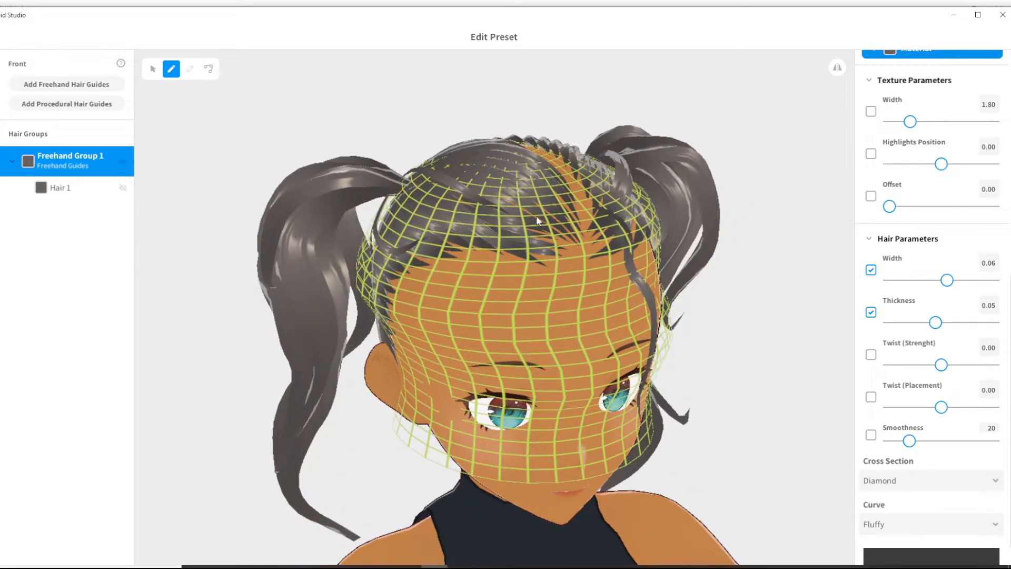
# - Lower the first and middle points of the brush's Fluffy curve to make a slimmer, more even arch
pyautogui.scroll(-1, 957, 546)
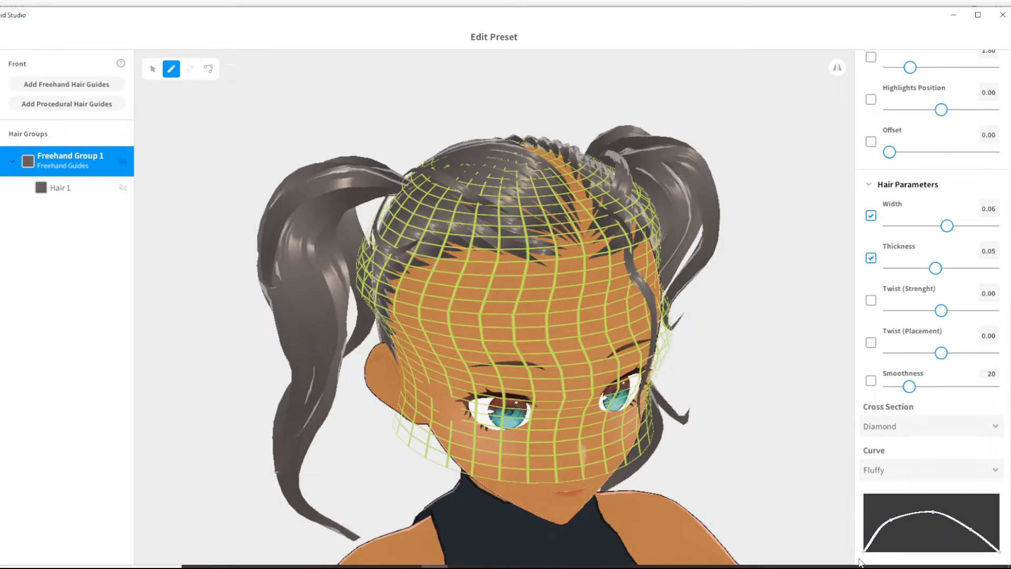
pyautogui.moveTo(891, 520); pyautogui.dragTo(896, 525)
pyautogui.moveTo(934, 512); pyautogui.dragTo(939, 521)
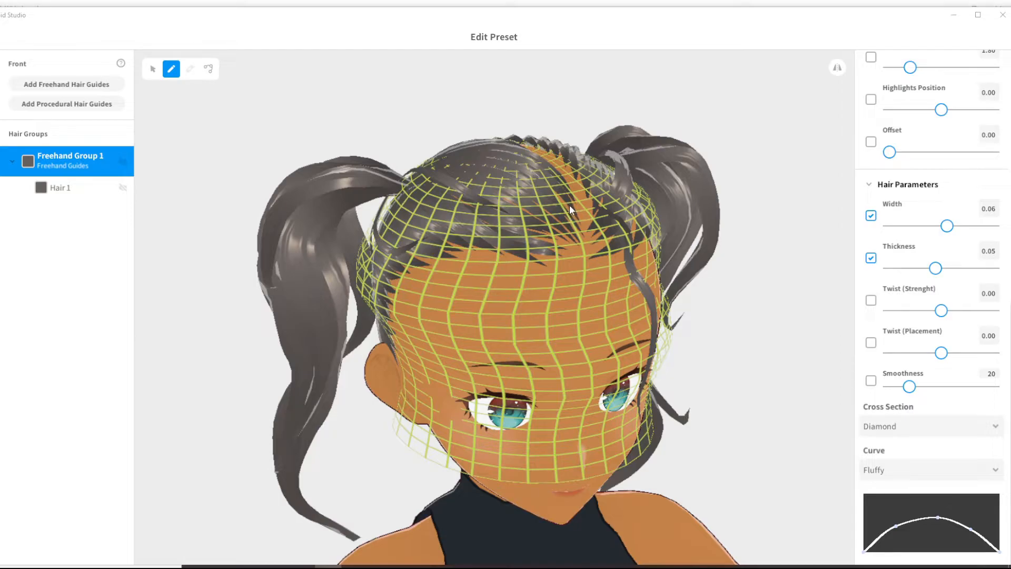
# - Draw a wide wavy strand from the parting down over the forehead on the Front hair's Freehand Group 1 guide
pyautogui.moveTo(568, 210); pyautogui.dragTo(549, 201)
pyautogui.moveTo(478, 227)
pyautogui.mouseDown()
pyautogui.moveTo(481, 264)
pyautogui.moveTo(516, 306)
pyautogui.moveTo(519, 340)
pyautogui.moveTo(493, 405)
pyautogui.moveTo(508, 463)
pyautogui.mouseUp()
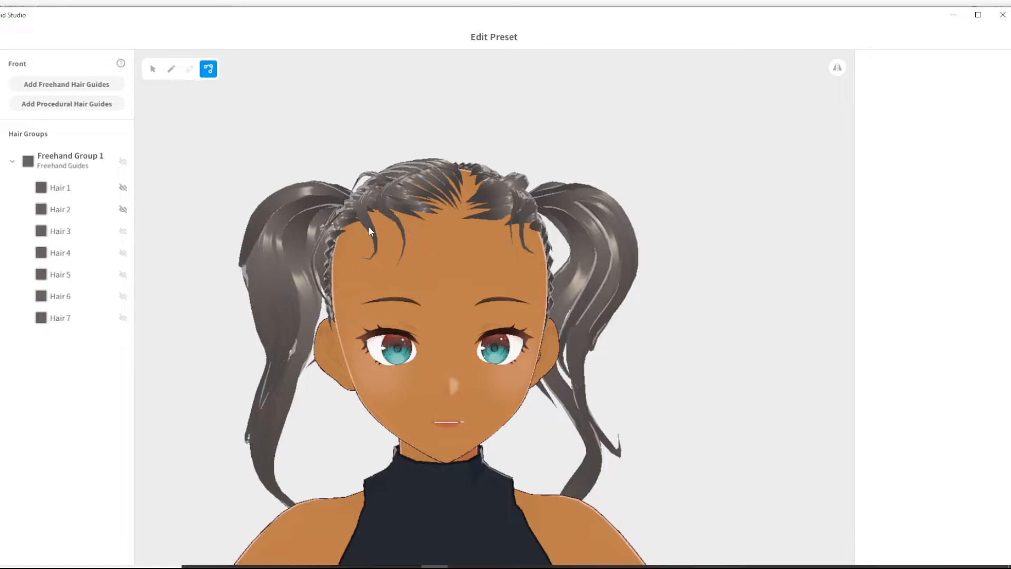
# - Examine the control points of the Front hair's loose strands one by one, including those at the sides of the forehead
pyautogui.click(369, 230)
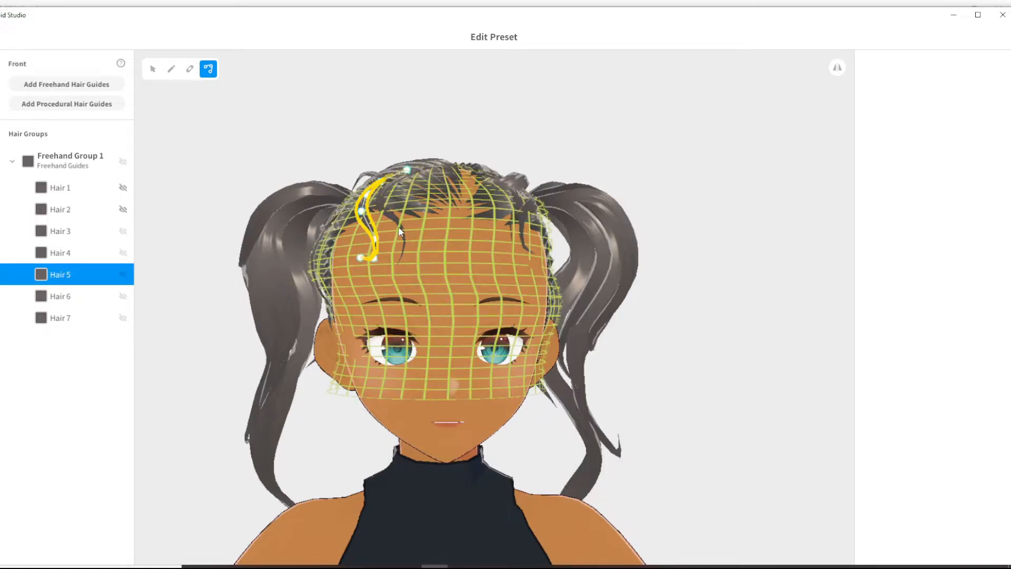
pyautogui.click(394, 224)
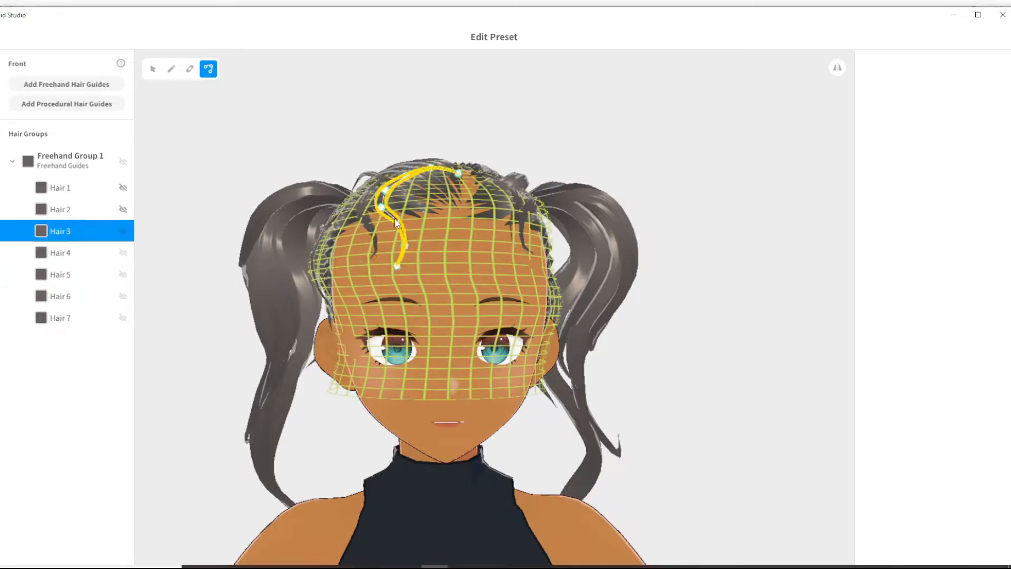
pyautogui.click(519, 204)
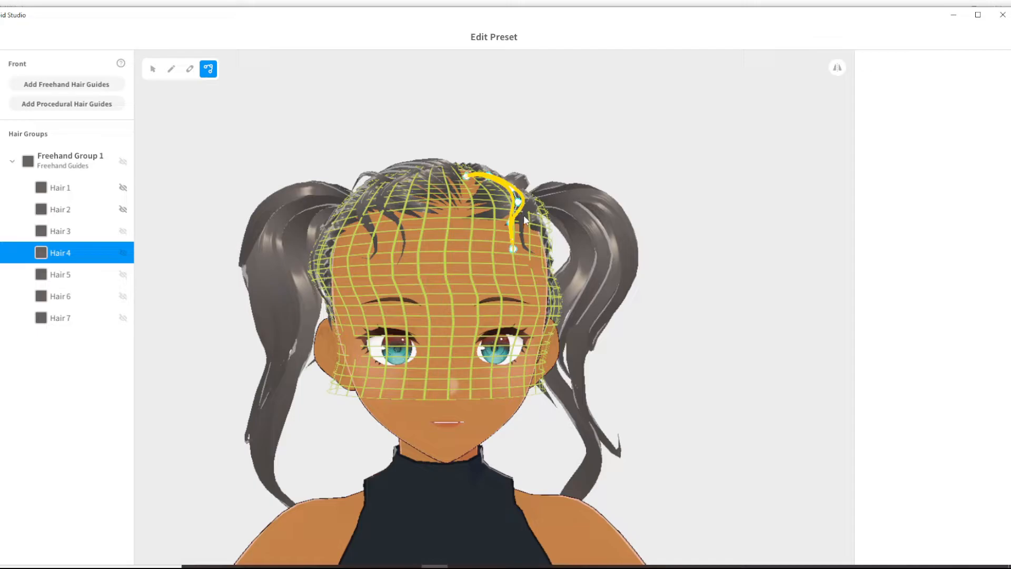
pyautogui.click(523, 215)
pyautogui.moveTo(337, 272); pyautogui.dragTo(488, 267, button='right')
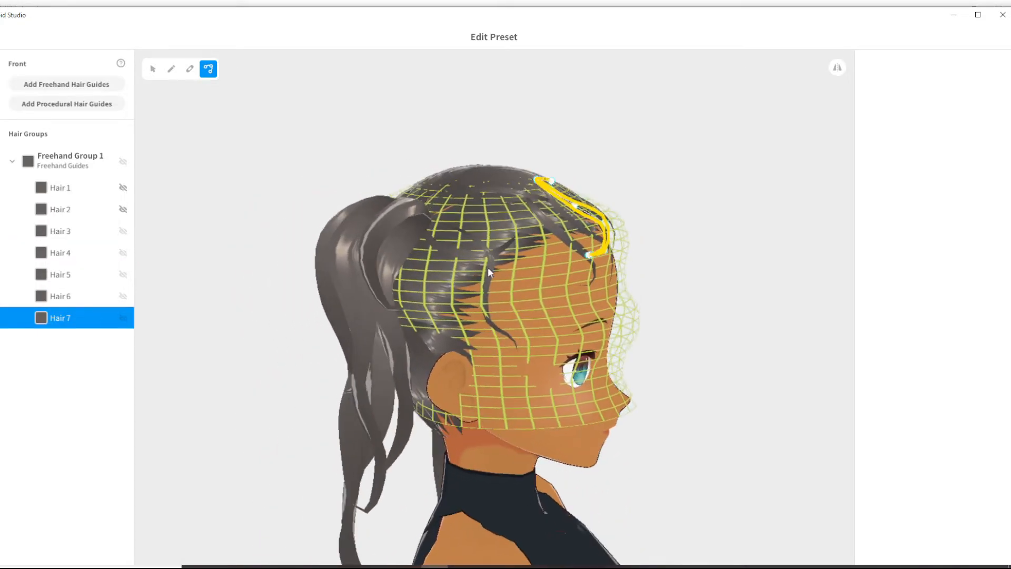
pyautogui.click(488, 269)
pyautogui.moveTo(717, 318)
pyautogui.mouseDown(button='right')
pyautogui.moveTo(677, 325)
pyautogui.moveTo(669, 314)
pyautogui.moveTo(682, 319)
pyautogui.mouseUp(button='right')
# - Draw a thin strand along the bare parting on the guide of the Back hair's Freehand Group 1
pyautogui.click(683, 323)
pyautogui.click(70, 161)
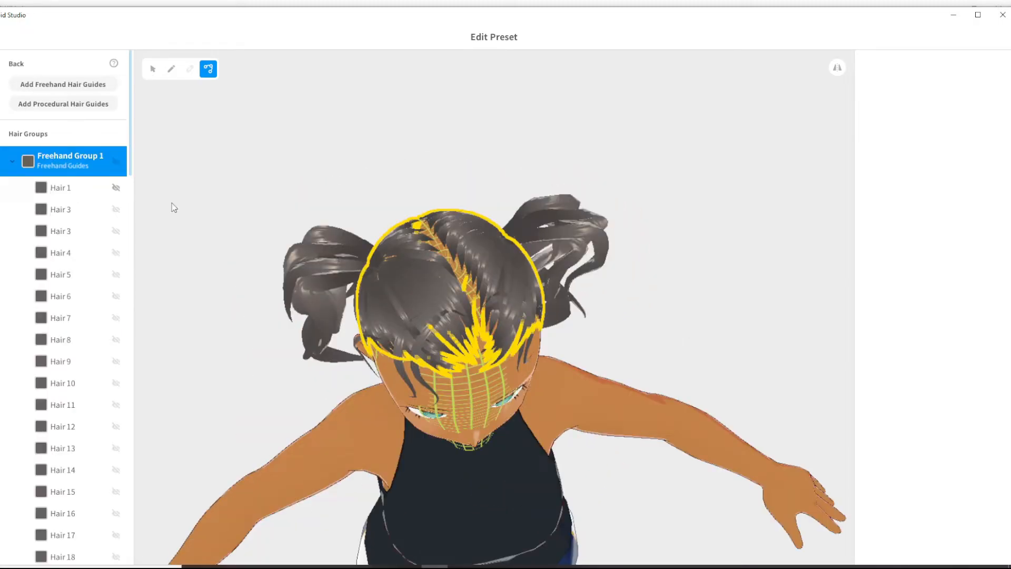
pyautogui.scroll(8, 369, 237)
pyautogui.moveTo(368, 237); pyautogui.dragTo(432, 244, button='right')
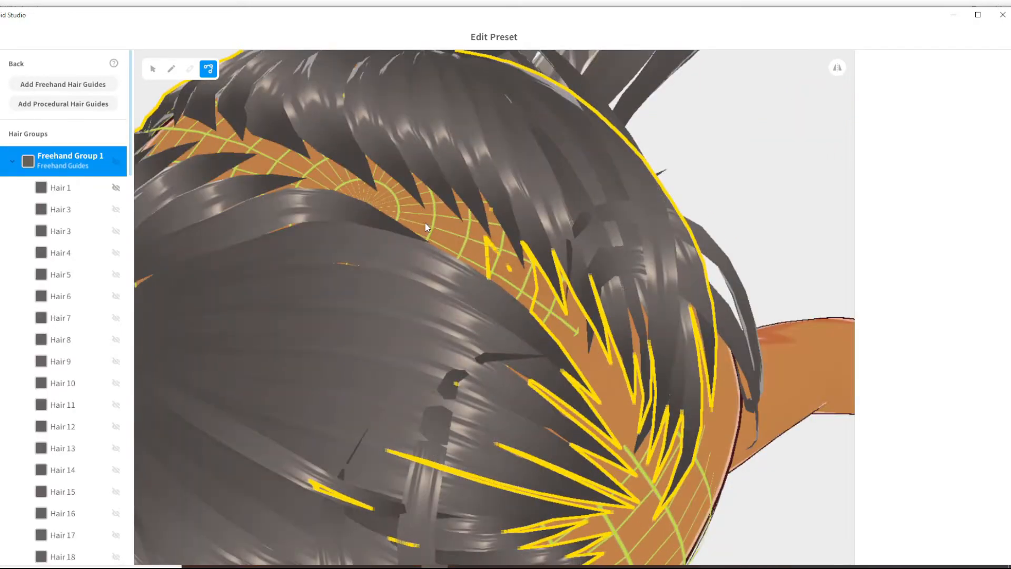
pyautogui.scroll(-20, 73, 477)
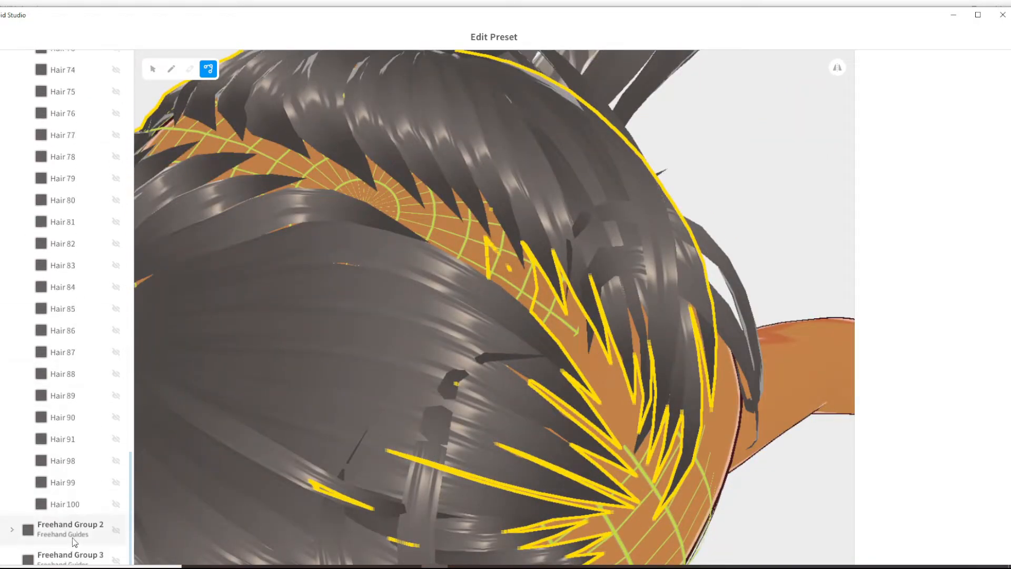
pyautogui.click(74, 541)
pyautogui.scroll(20, 84, 323)
pyautogui.click(71, 158)
pyautogui.click(171, 69)
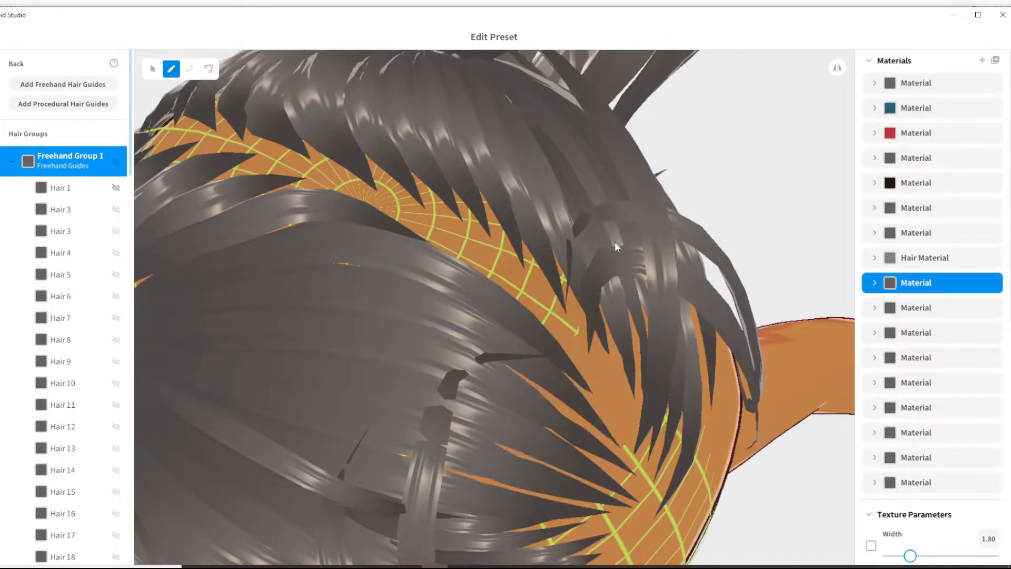
pyautogui.scroll(-5, 916, 506)
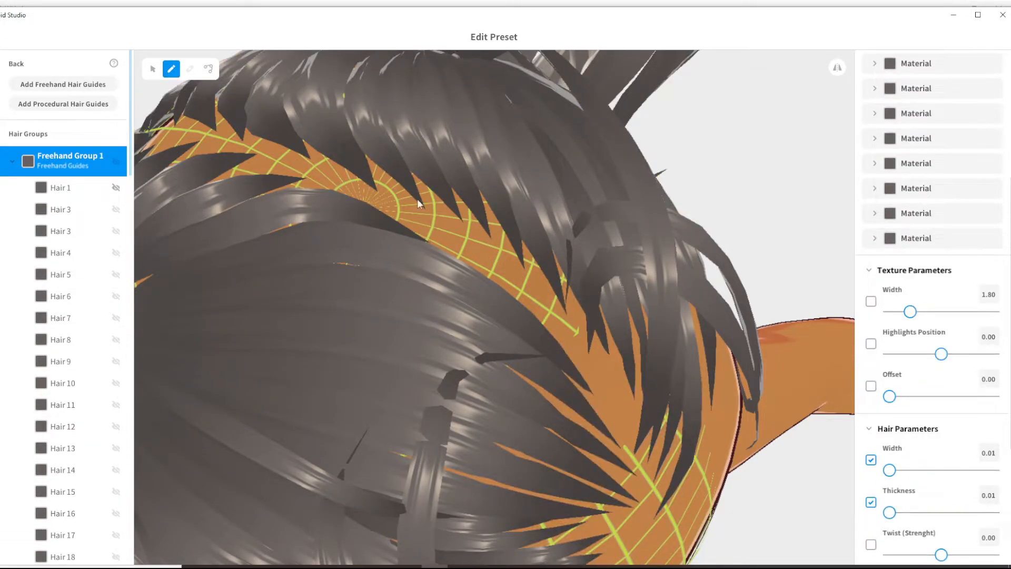
pyautogui.moveTo(412, 232); pyautogui.dragTo(479, 252)
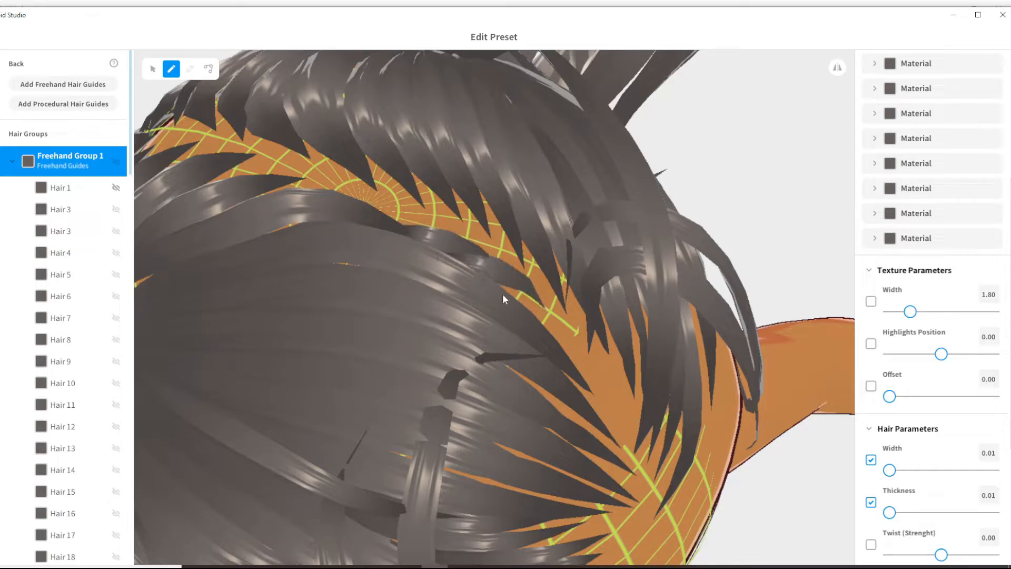
# - Shift the start, middle and end control points of the short parting strand so that it follows the edge of the parting
pyautogui.click(209, 69)
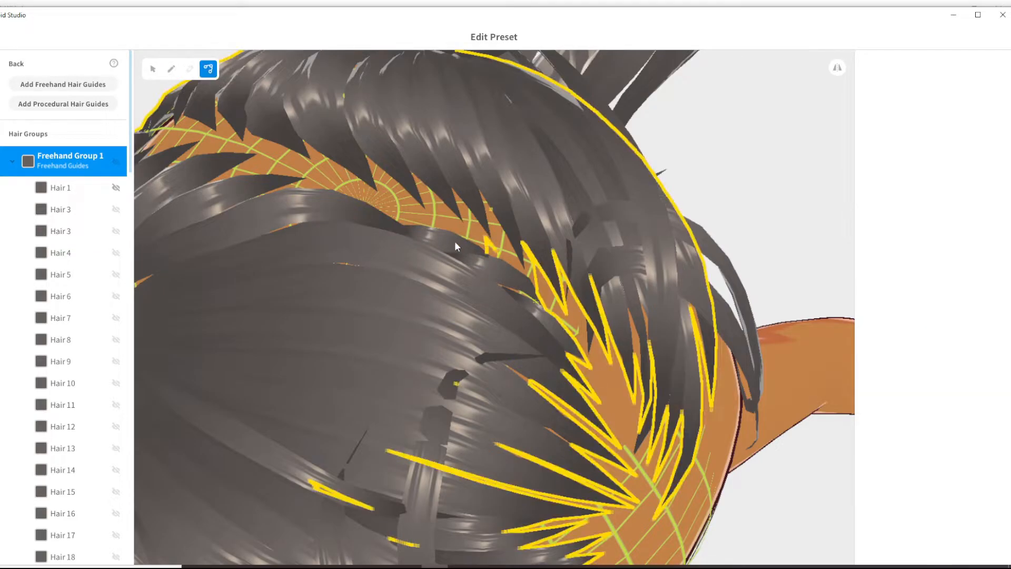
pyautogui.click(479, 257)
pyautogui.moveTo(500, 264); pyautogui.dragTo(490, 246)
pyautogui.click(491, 273)
pyautogui.moveTo(544, 310)
pyautogui.mouseDown()
pyautogui.moveTo(542, 288)
pyautogui.moveTo(494, 270)
pyautogui.moveTo(542, 313)
pyautogui.mouseUp()
pyautogui.click(543, 310)
pyautogui.moveTo(586, 363); pyautogui.dragTo(583, 346)
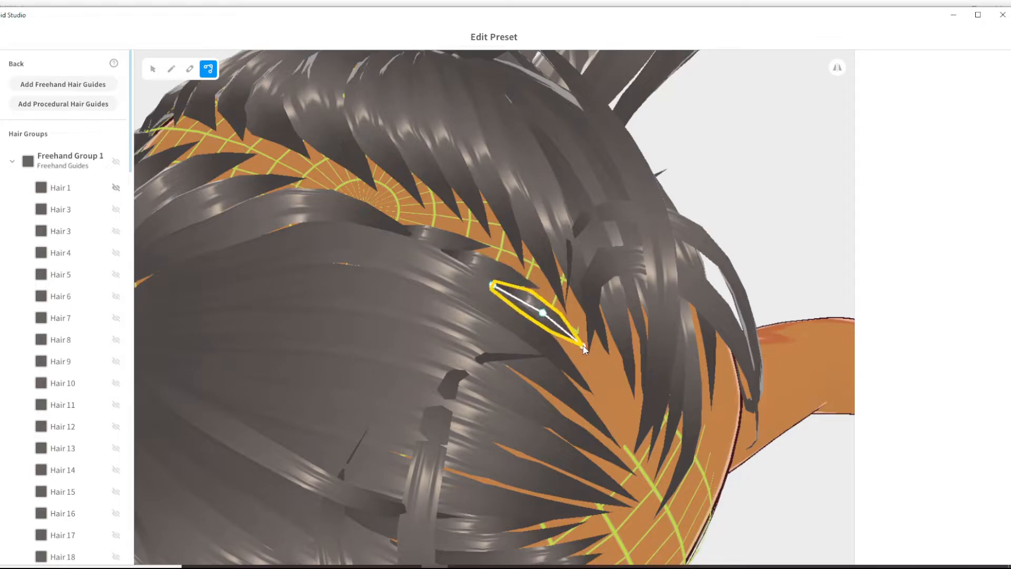
# - Draw another short strand at the front end of the parting in the Back hair and select it for control-point editing
pyautogui.click(172, 69)
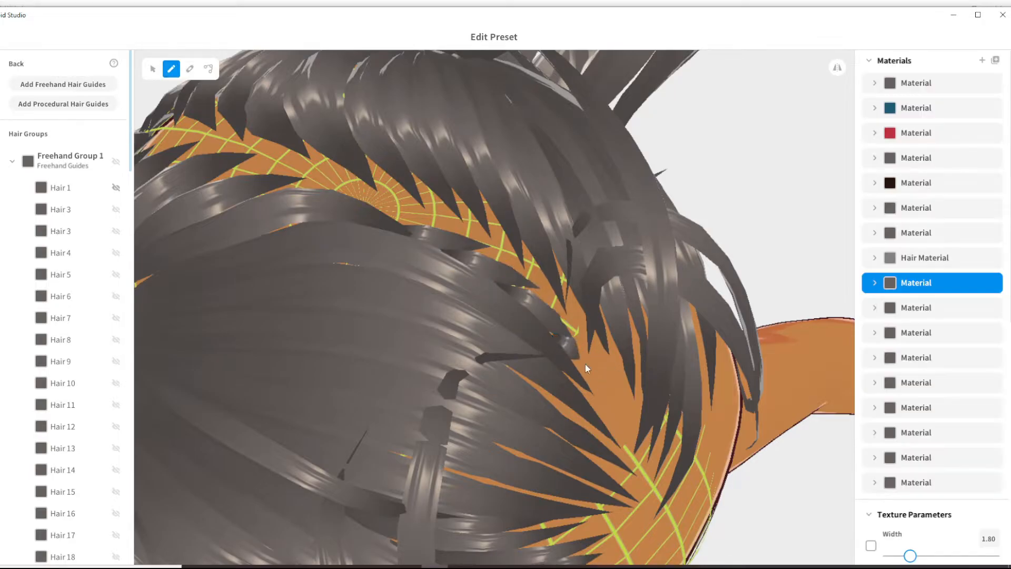
pyautogui.click(209, 69)
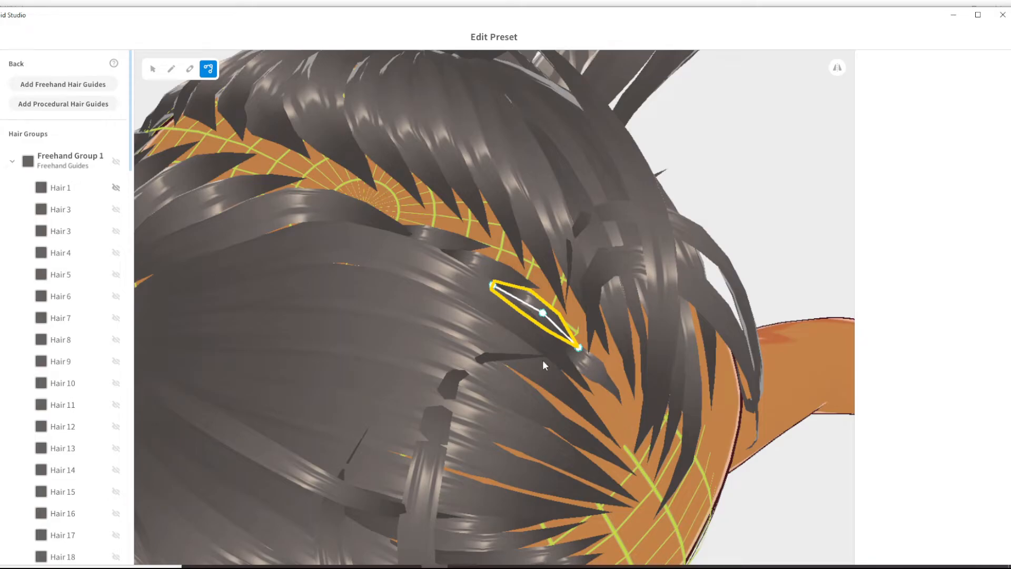
pyautogui.click(591, 372)
pyautogui.moveTo(686, 417); pyautogui.dragTo(611, 439, button='right')
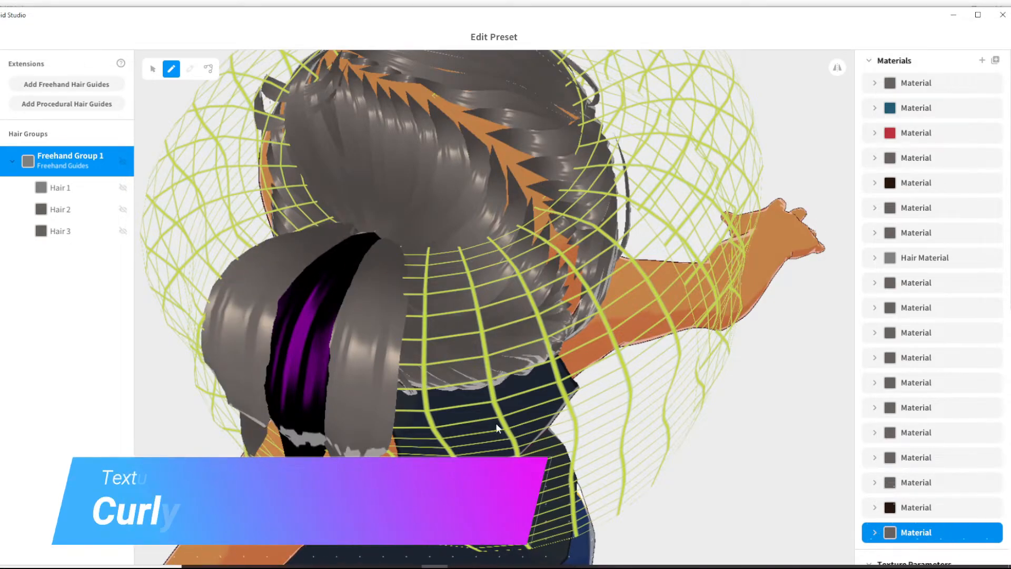
pyautogui.moveTo(495, 422); pyautogui.dragTo(477, 422, button='right')
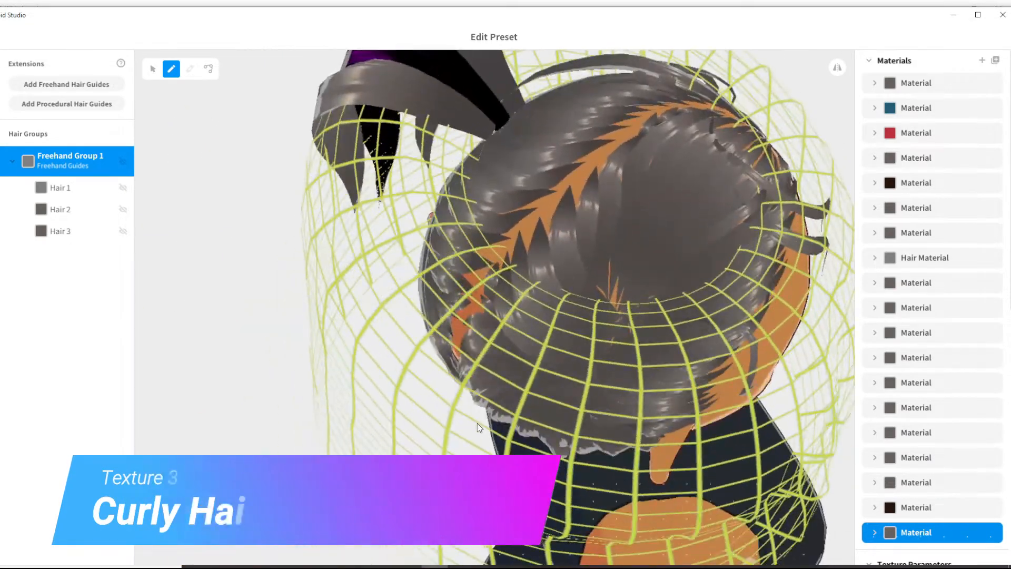
# - Draw more long ponytail strands down the Extensions guide of Freehand Group 1 to complete six strands
pyautogui.moveTo(614, 302); pyautogui.dragTo(598, 553)
pyautogui.moveTo(635, 299)
pyautogui.mouseDown()
pyautogui.moveTo(648, 375)
pyautogui.moveTo(641, 550)
pyautogui.moveTo(571, 421)
pyautogui.moveTo(556, 552)
pyautogui.mouseUp()
pyautogui.moveTo(669, 337); pyautogui.dragTo(669, 251, button='right')
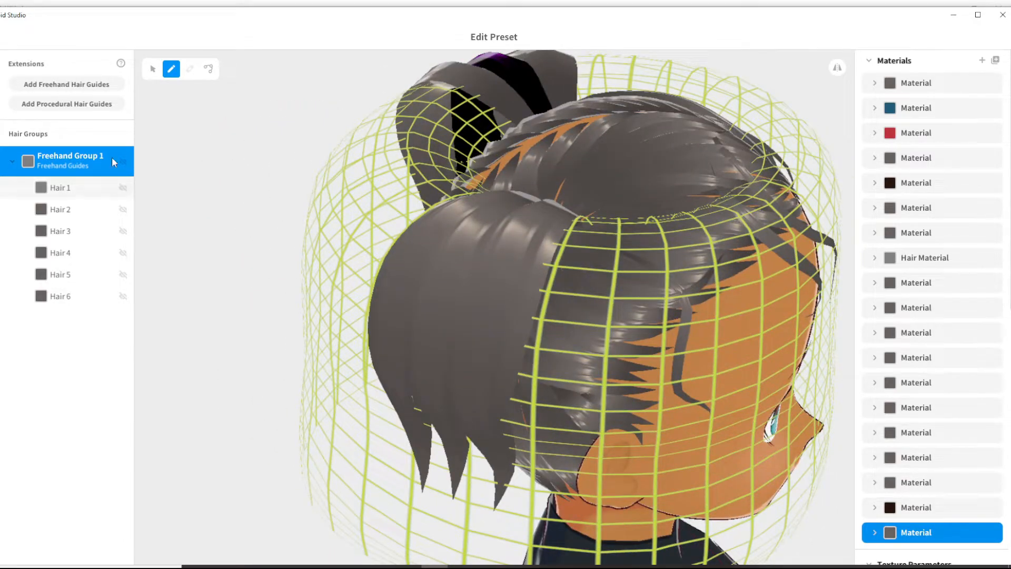
# - Assign the grey Material listed directly after Hair Material to the Hair 1 ponytail strand
pyautogui.click(153, 69)
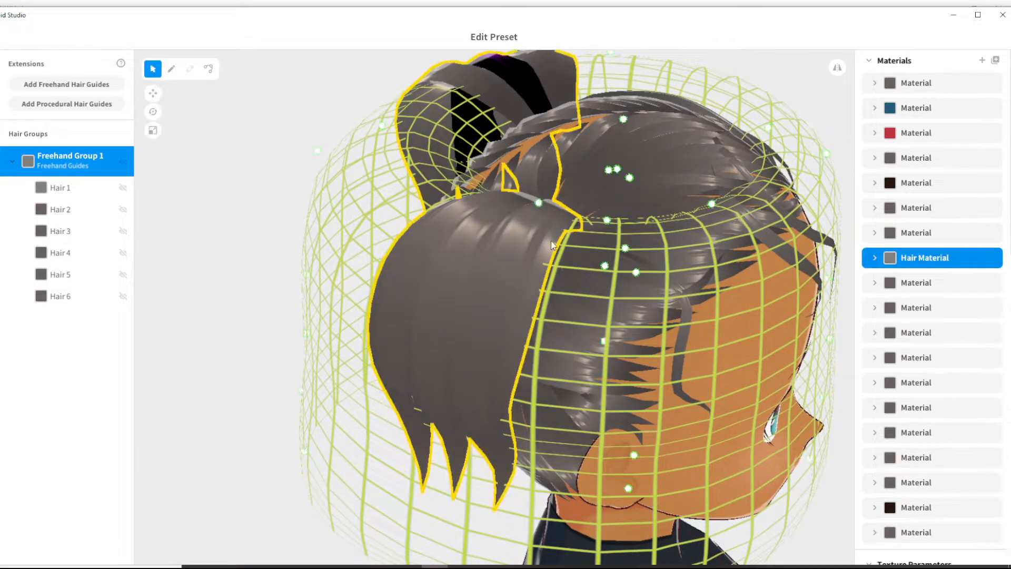
pyautogui.moveTo(554, 237); pyautogui.dragTo(334, 218, button='right')
pyautogui.click(334, 218)
pyautogui.click(923, 286)
pyautogui.moveTo(368, 337); pyautogui.dragTo(351, 274, button='right')
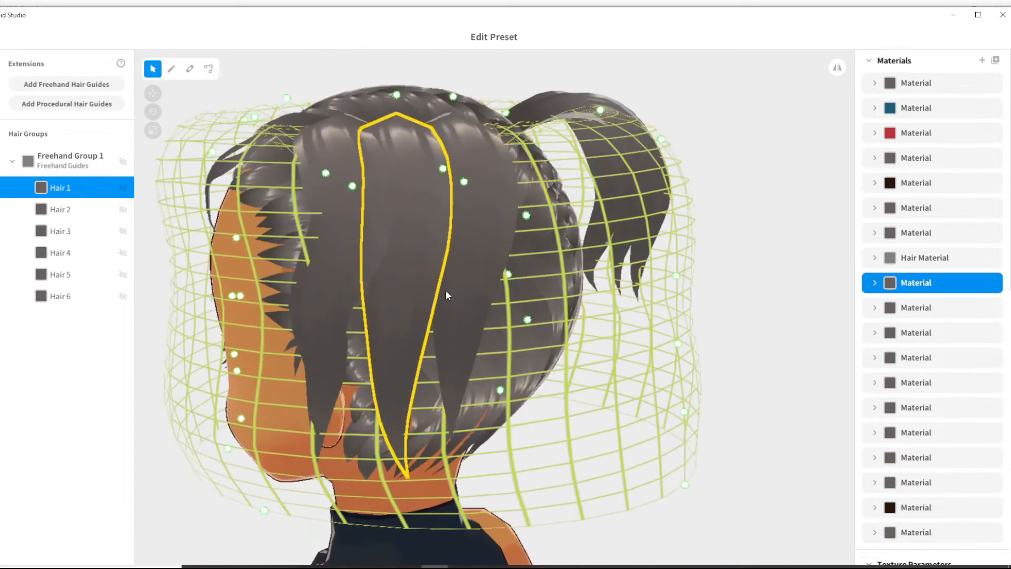
# - Adjust the shape parameters of the individual Extensions ponytail strands, selecting them one after another
pyautogui.scroll(-10, 932, 316)
pyautogui.moveTo(941, 368); pyautogui.dragTo(917, 368)
pyautogui.click(474, 244)
pyautogui.click(335, 253)
pyautogui.moveTo(685, 322); pyautogui.dragTo(416, 316, button='right')
pyautogui.click(598, 279)
pyautogui.moveTo(941, 367); pyautogui.dragTo(968, 367)
pyautogui.click(663, 247)
pyautogui.click(703, 242)
# - Move the control points of the Extensions ponytail strands, including Hair 6, alternately from side to side to form wavy locks
pyautogui.click(208, 69)
pyautogui.moveTo(527, 274); pyautogui.dragTo(463, 227, button='right')
pyautogui.moveTo(621, 298); pyautogui.dragTo(604, 439)
pyautogui.moveTo(621, 264); pyautogui.dragTo(611, 395)
pyautogui.moveTo(611, 343); pyautogui.dragTo(645, 390, button='right')
pyautogui.moveTo(652, 282); pyautogui.dragTo(644, 432)
pyautogui.moveTo(651, 224); pyautogui.dragTo(645, 368)
pyautogui.moveTo(649, 173); pyautogui.dragTo(648, 274)
pyautogui.moveTo(648, 263); pyautogui.dragTo(637, 368, button='right')
pyautogui.moveTo(633, 374); pyautogui.dragTo(635, 440)
pyautogui.moveTo(629, 316); pyautogui.dragTo(653, 378)
pyautogui.moveTo(635, 438); pyautogui.dragTo(653, 444)
pyautogui.moveTo(653, 444); pyautogui.dragTo(645, 221, button='right')
pyautogui.click(656, 284)
pyautogui.moveTo(661, 348); pyautogui.dragTo(644, 454)
pyautogui.moveTo(665, 303); pyautogui.dragTo(646, 390)
pyautogui.moveTo(659, 253); pyautogui.dragTo(650, 338)
pyautogui.moveTo(646, 390); pyautogui.dragTo(668, 391)
pyautogui.moveTo(662, 186); pyautogui.dragTo(645, 260)
pyautogui.moveTo(680, 205); pyautogui.dragTo(626, 318, button='right')
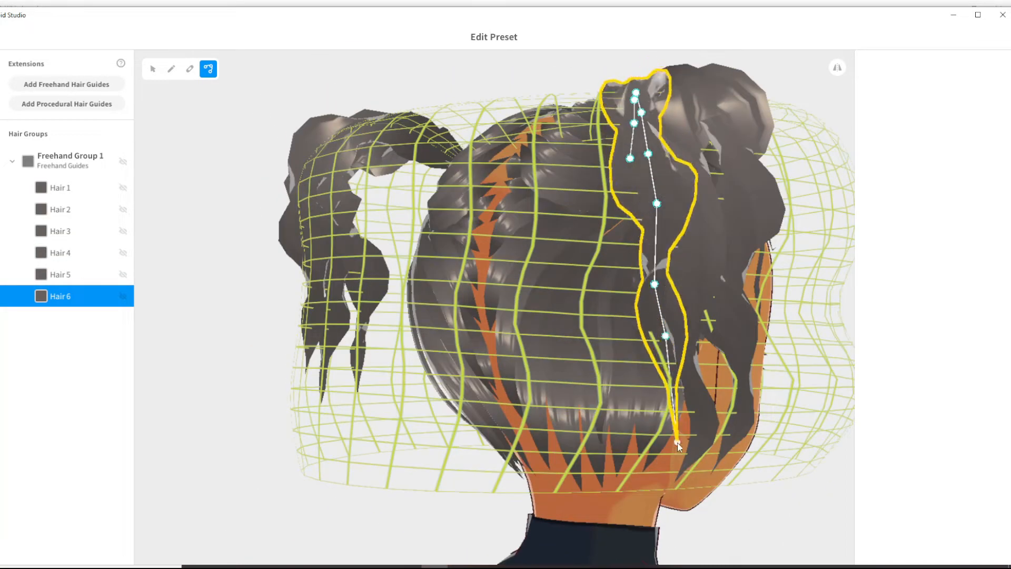
pyautogui.moveTo(677, 443); pyautogui.dragTo(641, 288)
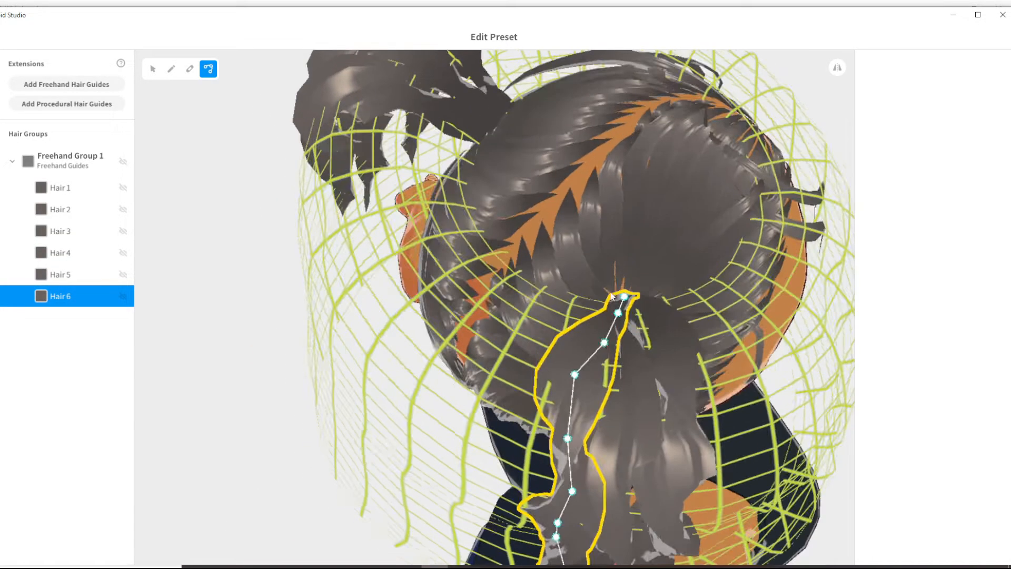
pyautogui.moveTo(594, 350); pyautogui.dragTo(606, 342)
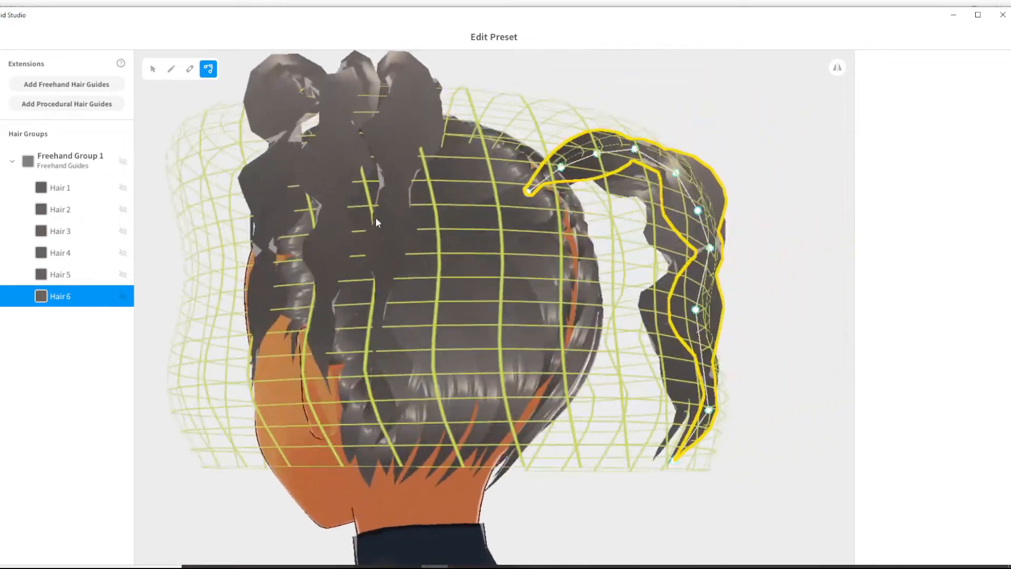
# - Reshape the Hair 2 and Hair 1 ponytail strands into zigzag waves by moving their control points
pyautogui.click(389, 314)
pyautogui.moveTo(389, 314); pyautogui.dragTo(404, 275)
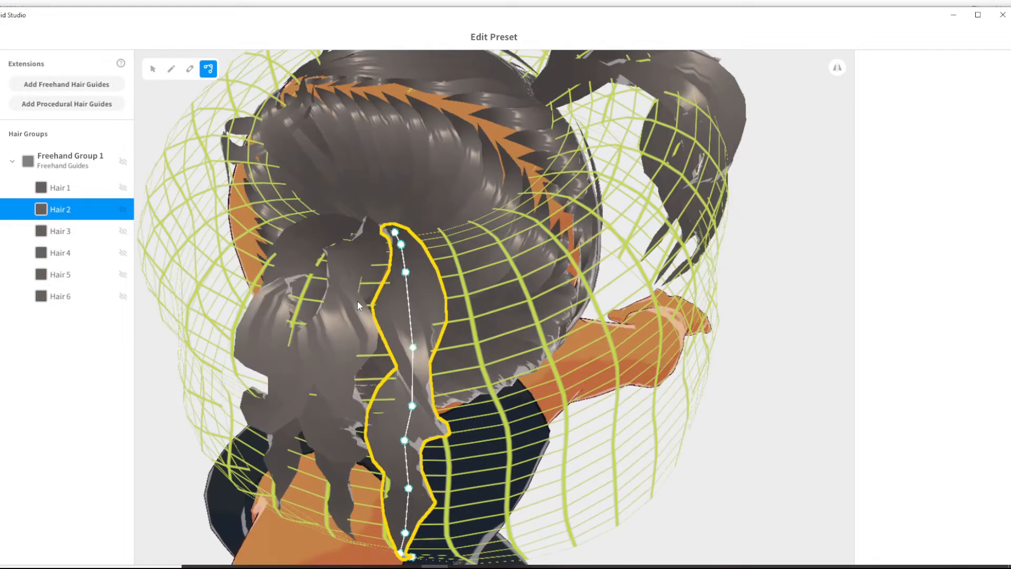
pyautogui.click(340, 308)
pyautogui.moveTo(341, 311); pyautogui.dragTo(334, 324)
pyautogui.moveTo(334, 324); pyautogui.dragTo(330, 332)
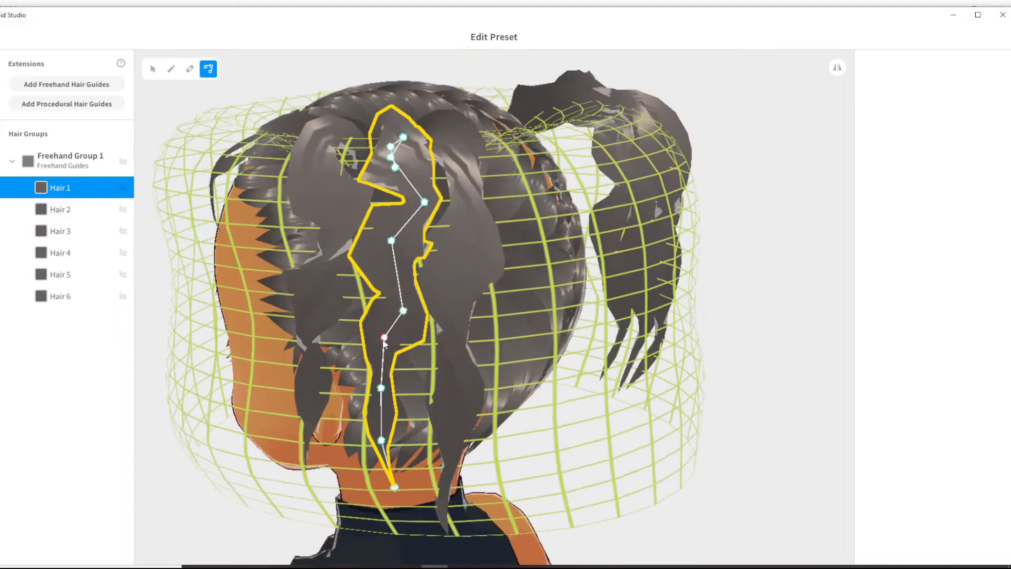
pyautogui.moveTo(395, 474); pyautogui.dragTo(421, 531)
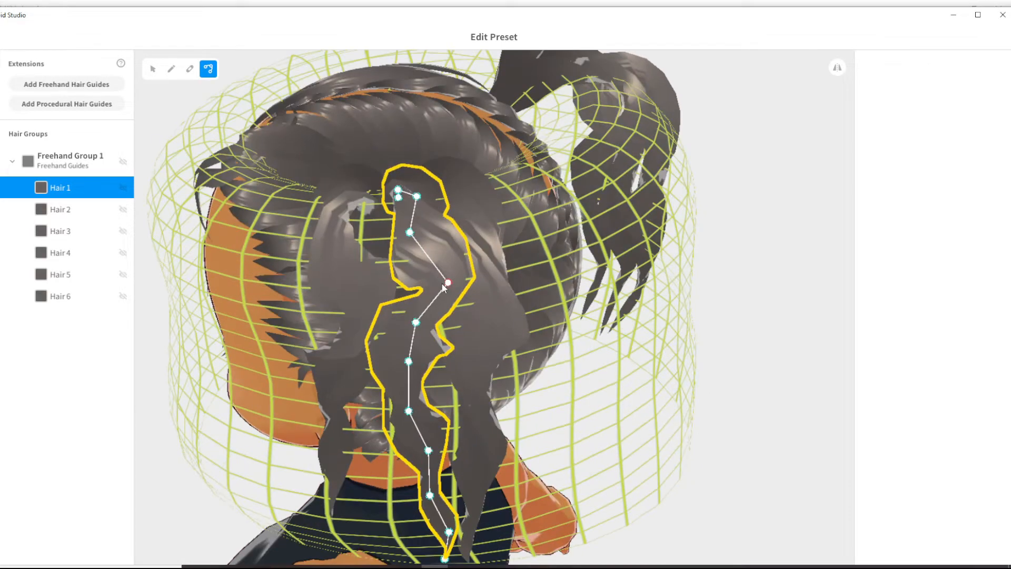
# - Extend and bend another outer ponytail strand through its lower control points, and deselect it to view the pigtails
pyautogui.click(362, 195)
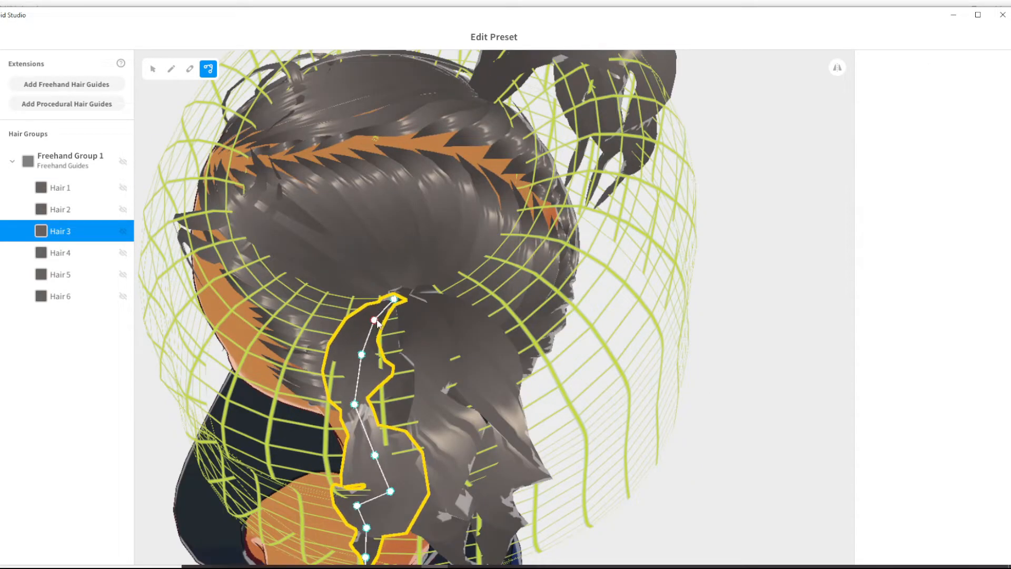
pyautogui.moveTo(369, 369); pyautogui.dragTo(383, 457)
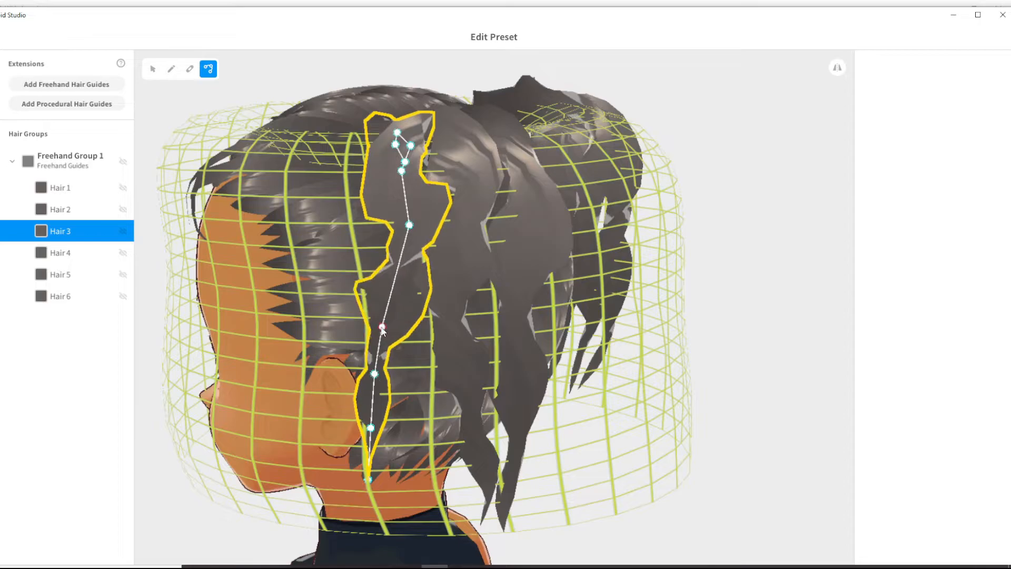
pyautogui.moveTo(368, 432); pyautogui.dragTo(411, 432)
pyautogui.click(383, 327)
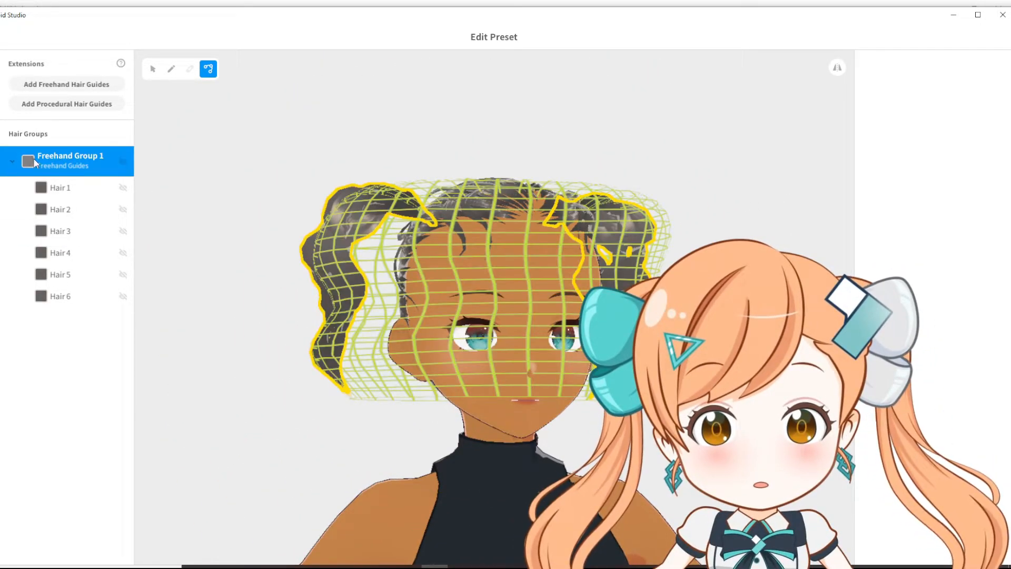
# - Assign the last grey Material in the list to the Extensions Freehand Group 1 and open its texture for editing
pyautogui.click(153, 69)
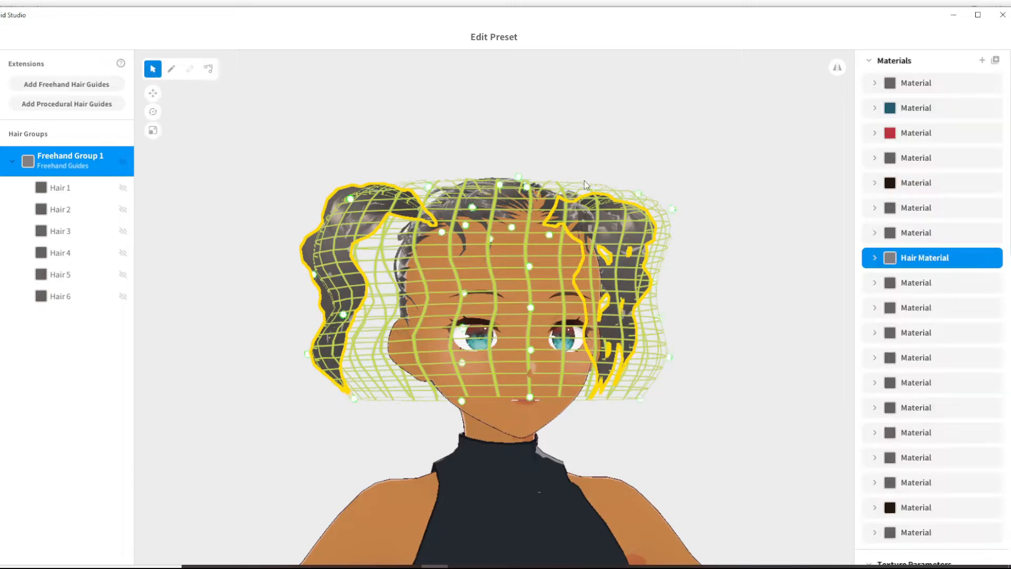
pyautogui.scroll(-10, 914, 262)
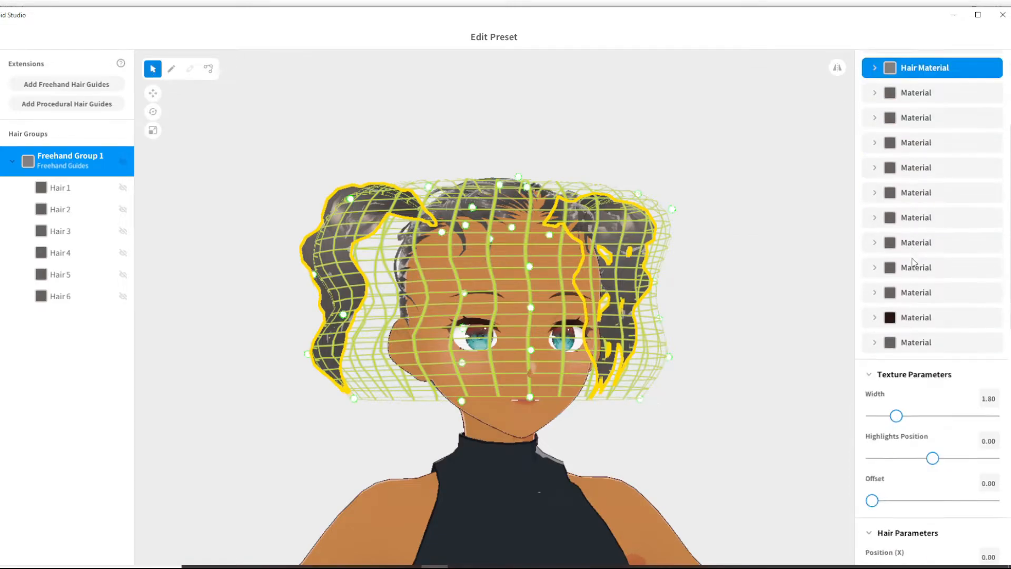
pyautogui.scroll(8, 903, 364)
pyautogui.click(902, 362)
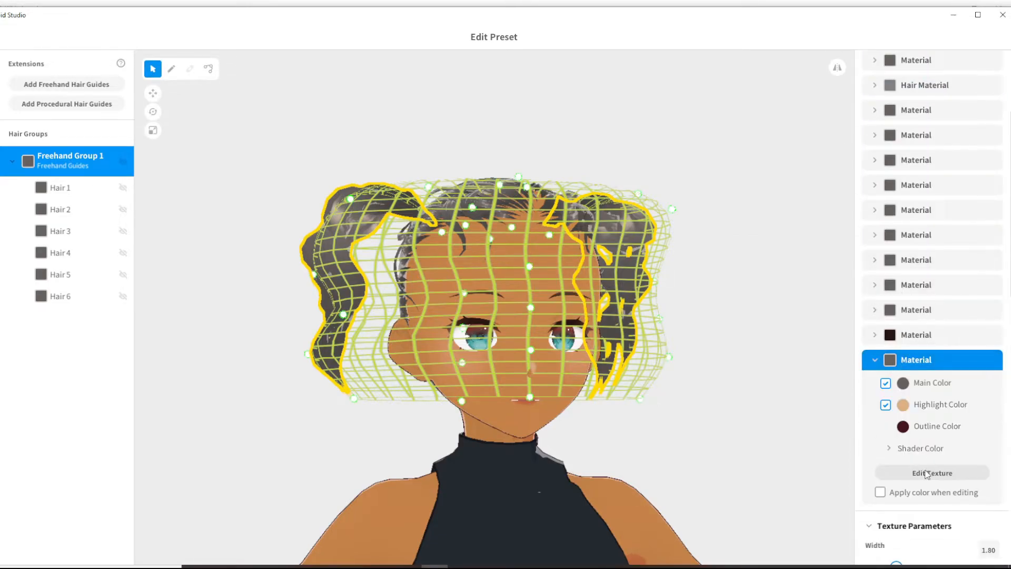
pyautogui.click(931, 473)
# - Add a new base layer, import the curly hair texture into it and hide the base's Default Design layer
pyautogui.click(99, 109)
pyautogui.rightClick(58, 136)
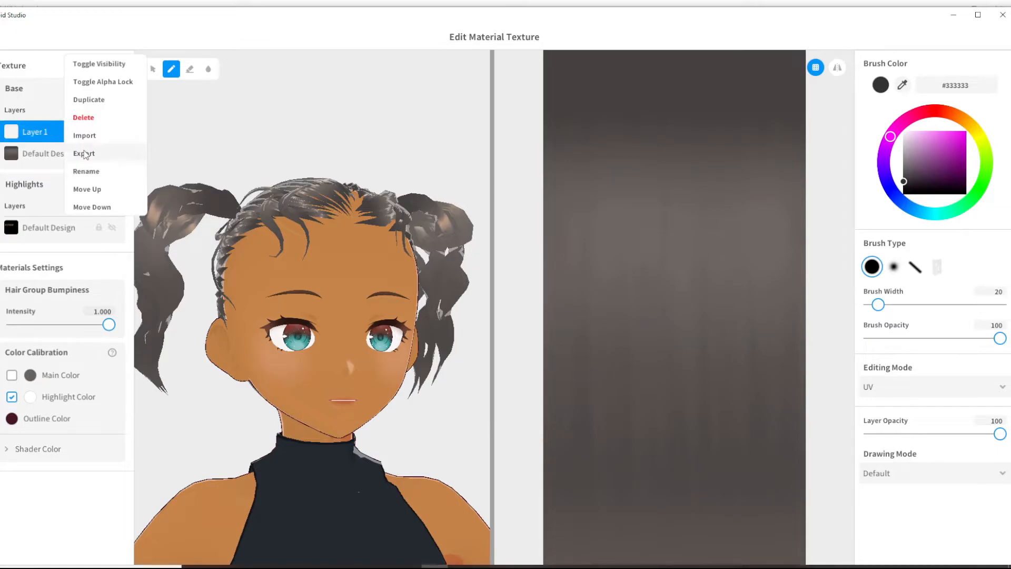
pyautogui.click(84, 135)
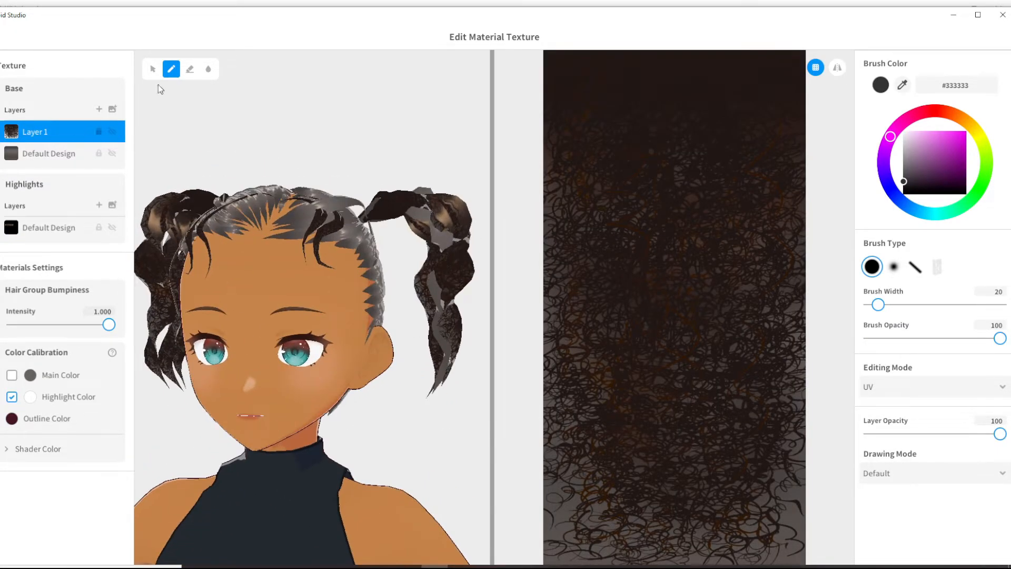
pyautogui.click(112, 154)
pyautogui.moveTo(273, 136); pyautogui.dragTo(437, 190, button='right')
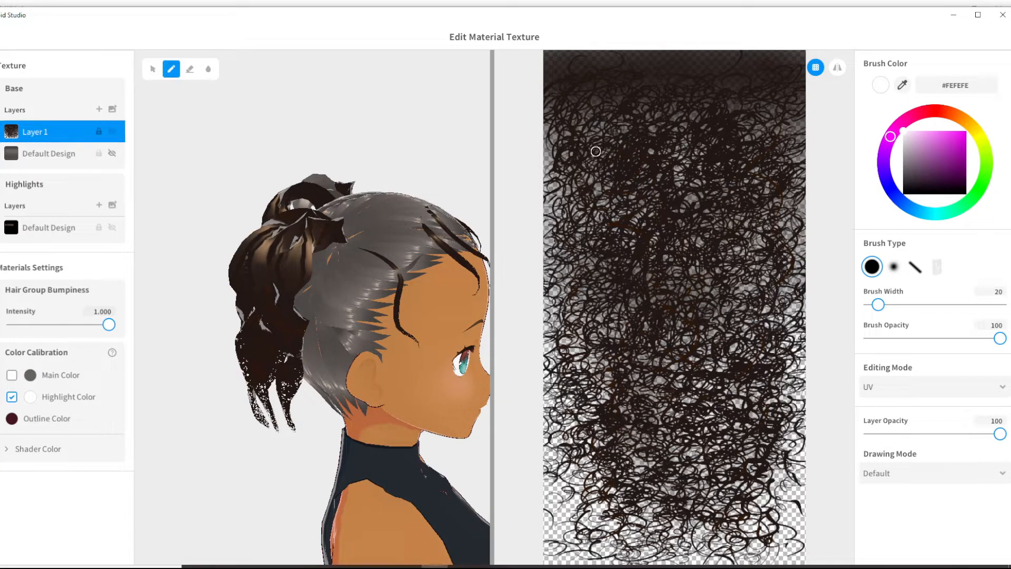
# - Recolour the curls on Layer 1 by painting over them in #5D5756 with a brush width of 146
pyautogui.click(943, 138)
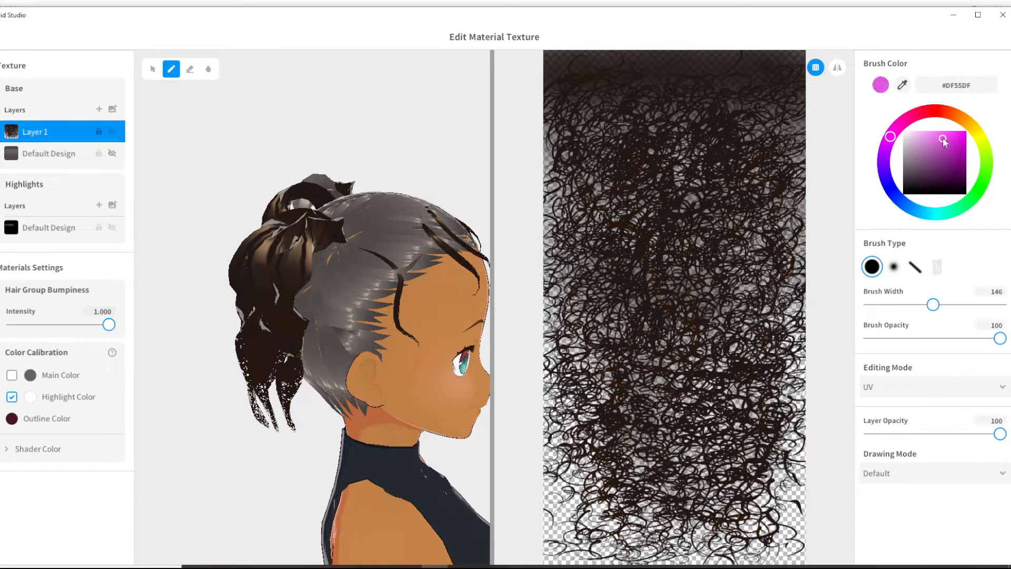
pyautogui.rightClick(75, 134)
pyautogui.click(617, 82)
pyautogui.rightClick(96, 137)
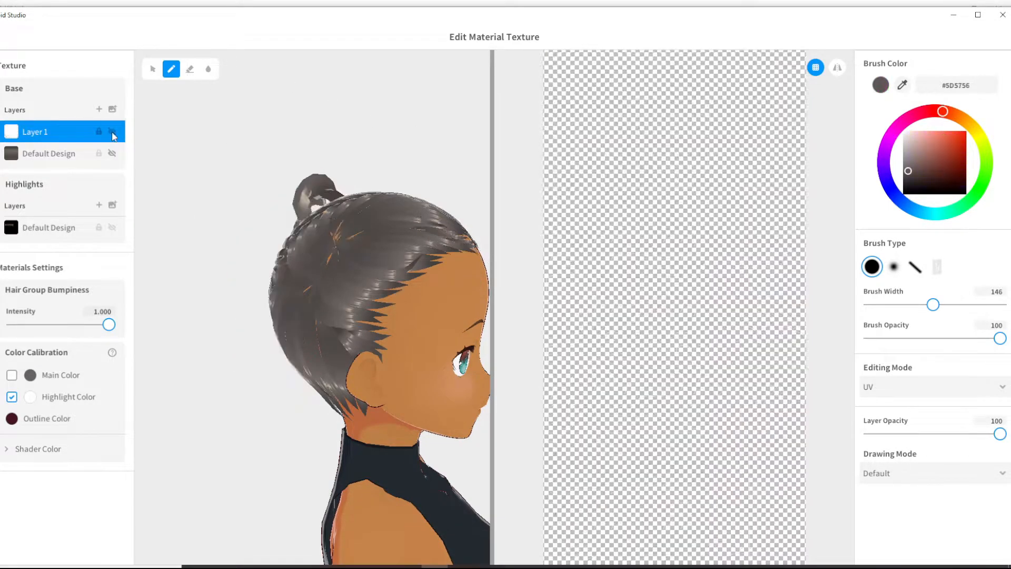
pyautogui.moveTo(606, 105)
pyautogui.mouseDown()
pyautogui.moveTo(700, 214)
pyautogui.moveTo(576, 519)
pyautogui.moveTo(792, 459)
pyautogui.mouseUp()
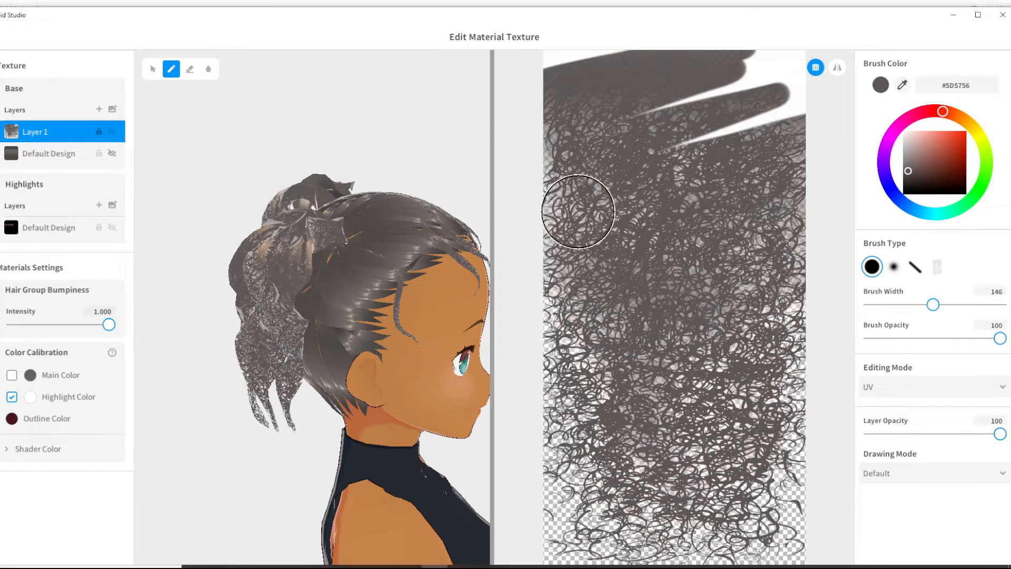
pyautogui.moveTo(688, 169); pyautogui.dragTo(748, 74)
# - Leave the texture editor and show the strand list of the Front hair's Freehand Group 1
pyautogui.moveTo(442, 390); pyautogui.dragTo(158, 253, button='right')
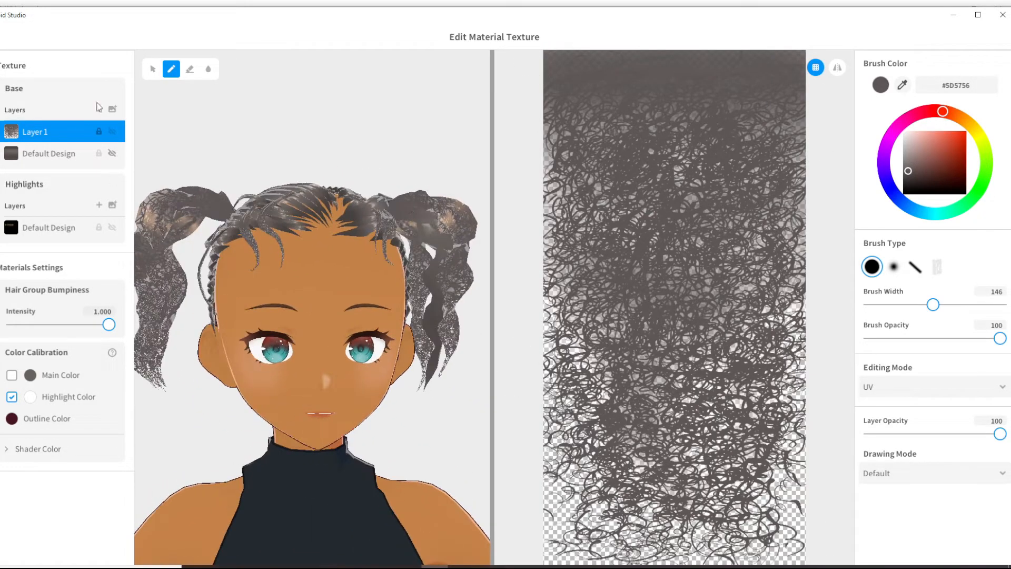
pyautogui.click(5, 67)
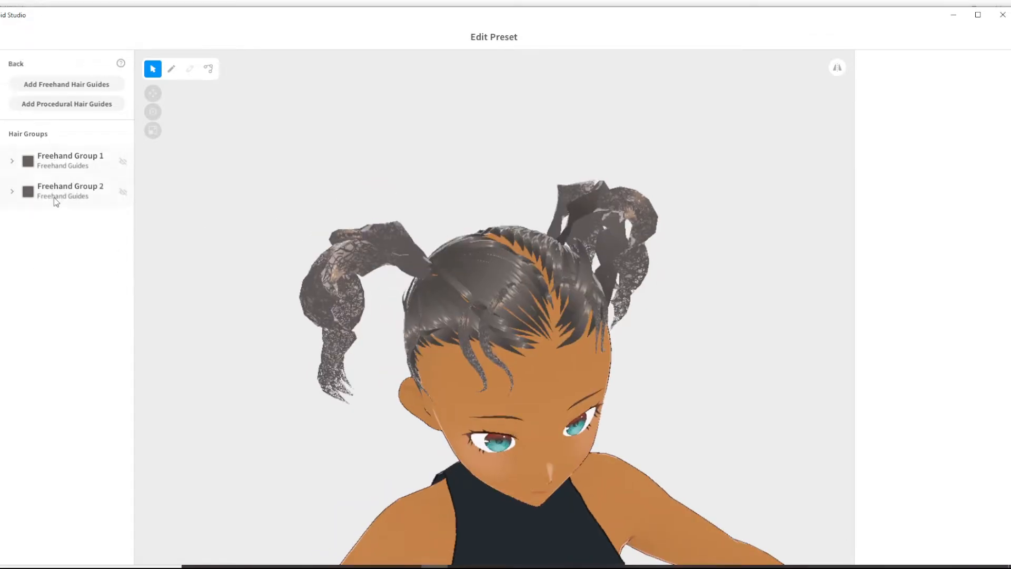
pyautogui.click(54, 197)
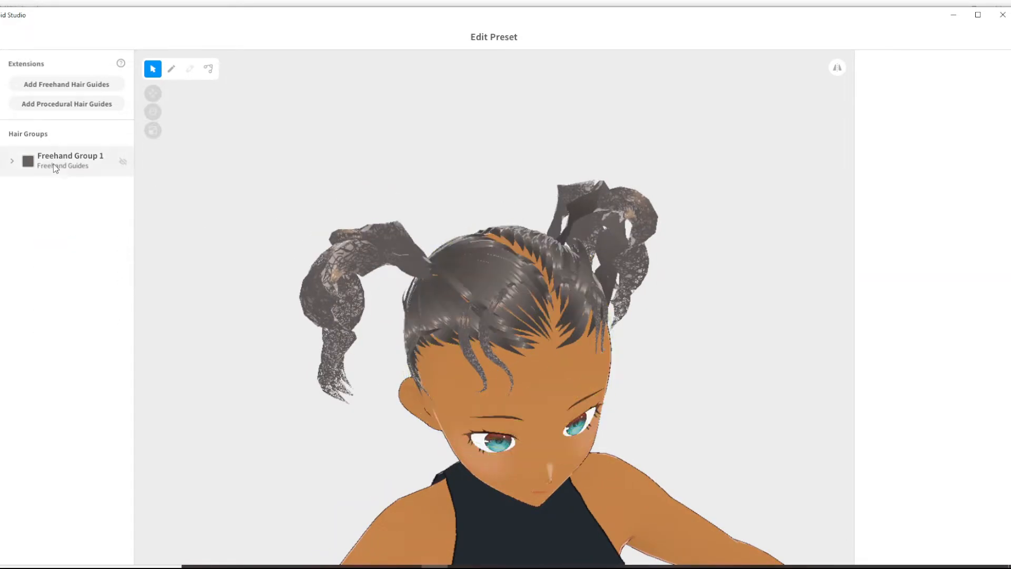
pyautogui.click(53, 160)
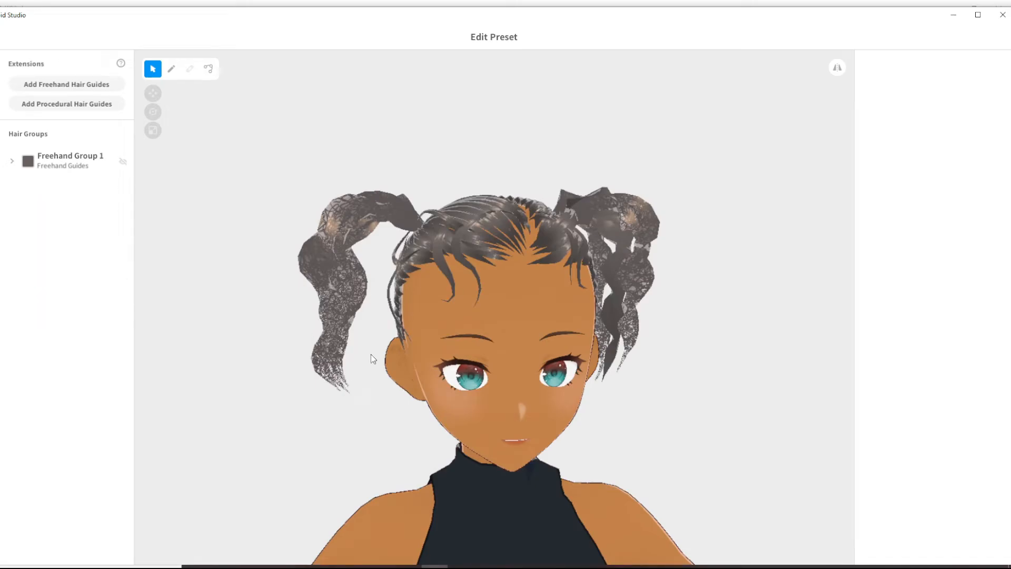
# - Reshape the Fluffy curve of the Extensions Freehand Group 1 by moving its control point near the strand tips outward and upward
pyautogui.click(68, 160)
pyautogui.scroll(-10, 974, 388)
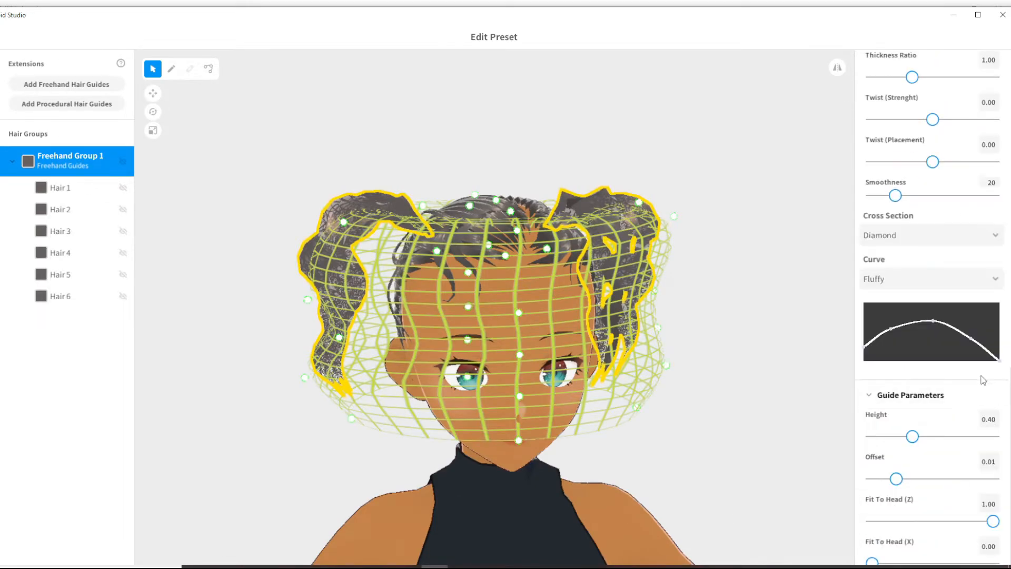
pyautogui.moveTo(974, 343); pyautogui.dragTo(995, 332)
pyautogui.moveTo(806, 376); pyautogui.dragTo(770, 380, button='right')
# - Increase the Width Ratio slightly and the Thickness Ratio strongly for the Extensions Freehand Group 1
pyautogui.scroll(5, 918, 316)
pyautogui.moveTo(913, 280); pyautogui.dragTo(927, 280)
pyautogui.moveTo(914, 322); pyautogui.dragTo(966, 322)
pyautogui.moveTo(832, 316); pyautogui.dragTo(414, 290, button='right')
# - Examine the group's strands Hair 5, Hair 3, Hair 2 and Hair 1 one by one, clear the selection and check the ponytails from another side
pyautogui.click(60, 274)
pyautogui.click(64, 231)
pyautogui.click(68, 209)
pyautogui.click(70, 188)
pyautogui.scroll(8, 922, 319)
pyautogui.click(919, 370)
pyautogui.click(680, 348)
pyautogui.moveTo(632, 345); pyautogui.dragTo(715, 347, button='right')
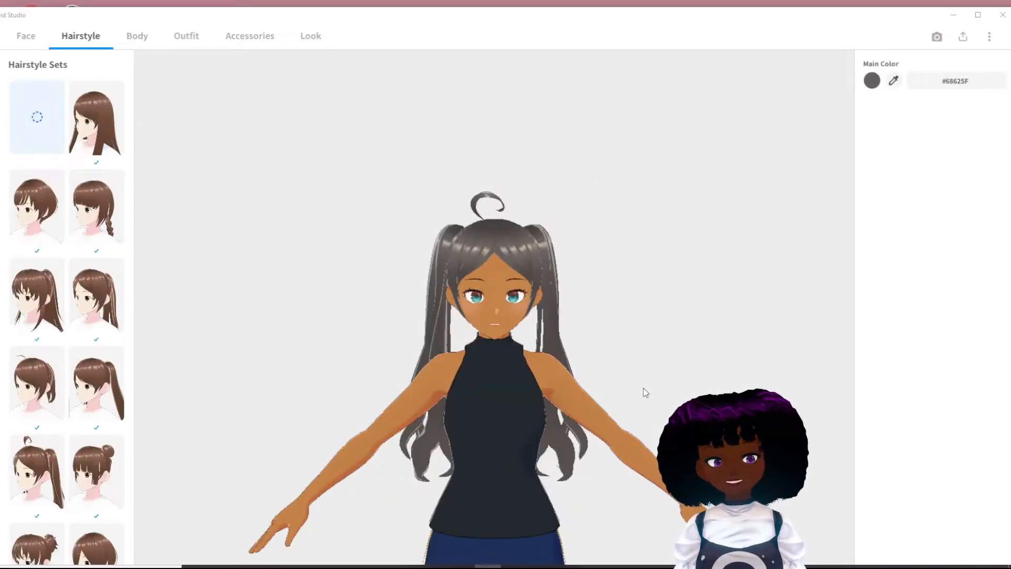
# - Preview the custom Extensions item with smooth, long ponytails on the avatar and view the head up close
pyautogui.moveTo(627, 360); pyautogui.dragTo(592, 293, button='right')
pyautogui.moveTo(590, 261); pyautogui.dragTo(790, 261)
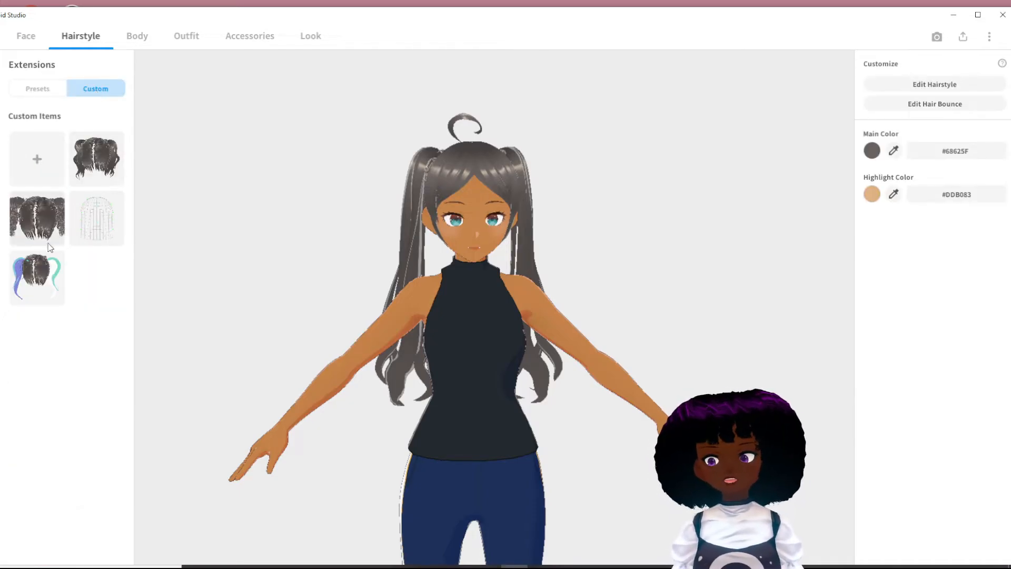
pyautogui.click(34, 287)
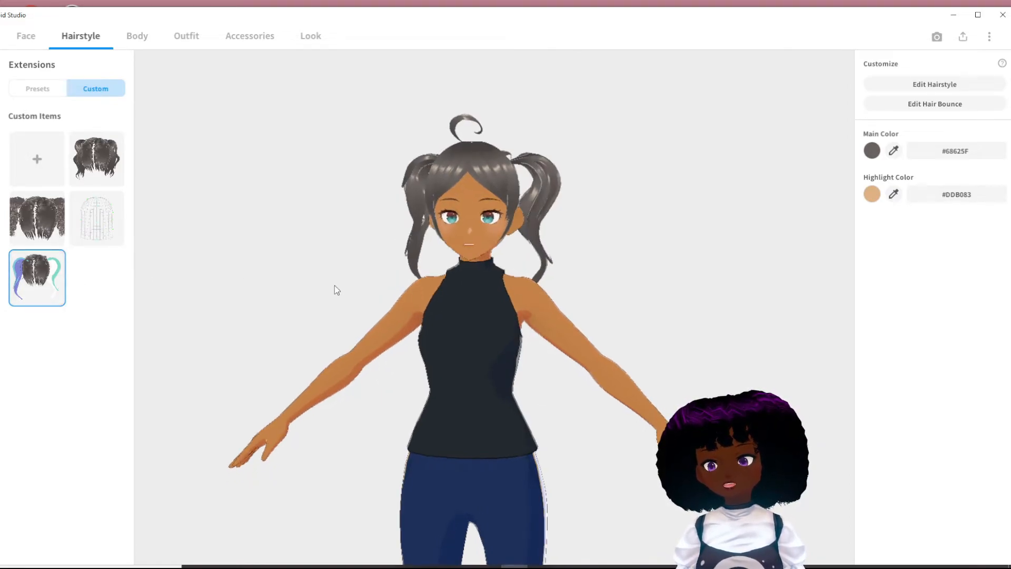
pyautogui.scroll(4, 453, 195)
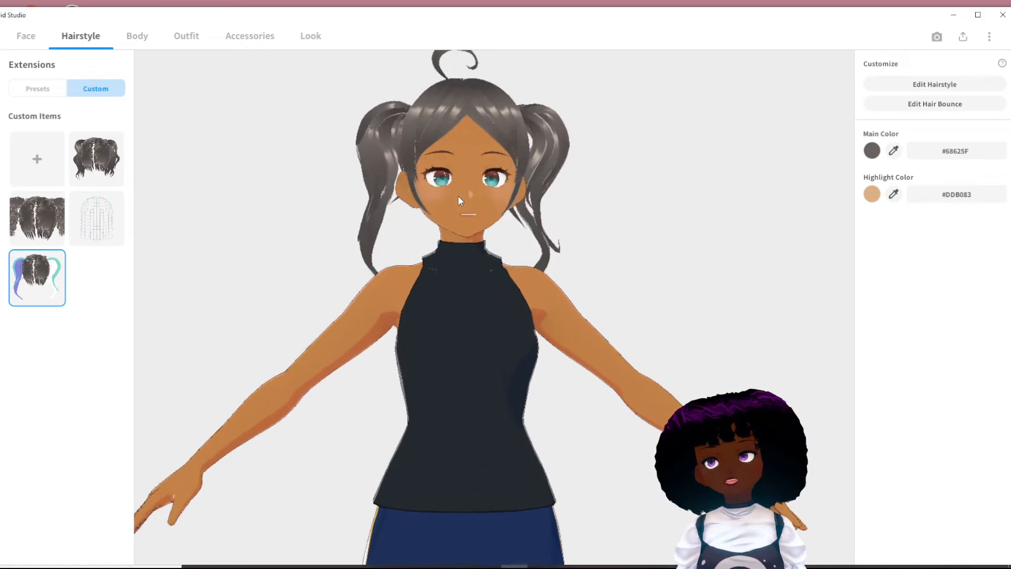
pyautogui.moveTo(450, 217); pyautogui.dragTo(437, 247, button='middle')
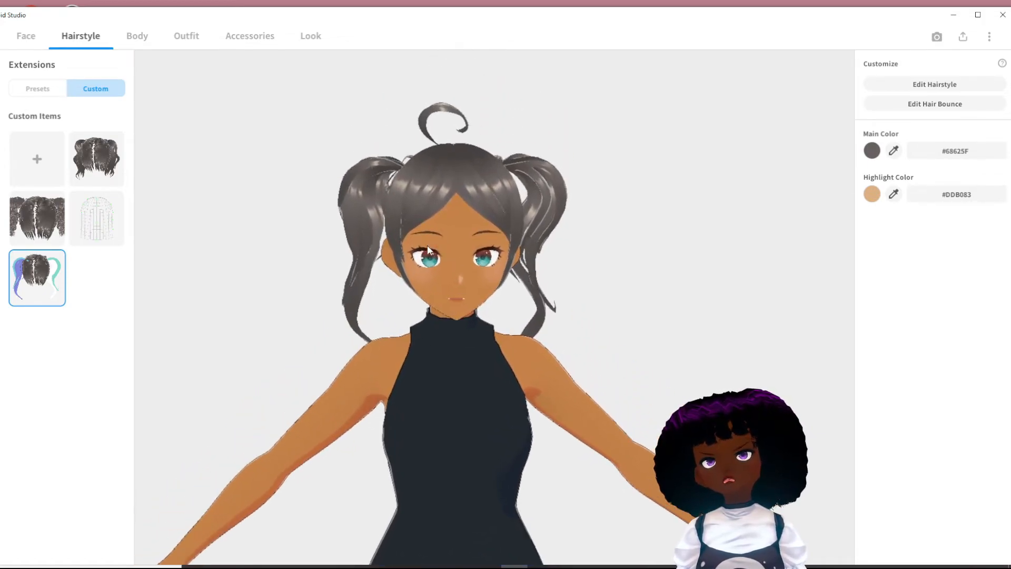
# - Apply the wavy custom Extensions item and compare it with the curly one, keeping the wavy ponytails
pyautogui.click(100, 174)
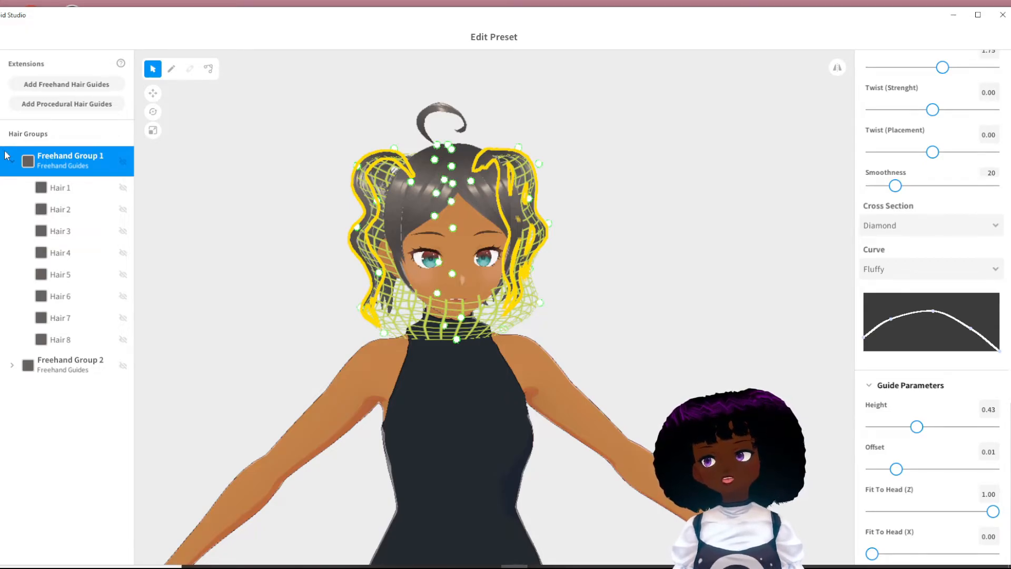
pyautogui.press('Escape')
pyautogui.click(484, 412)
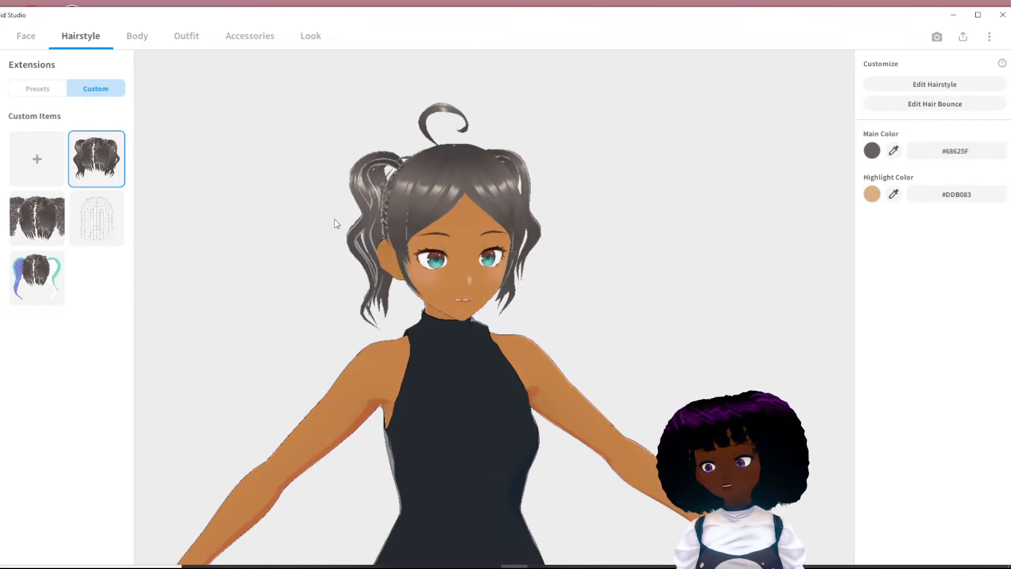
pyautogui.click(42, 218)
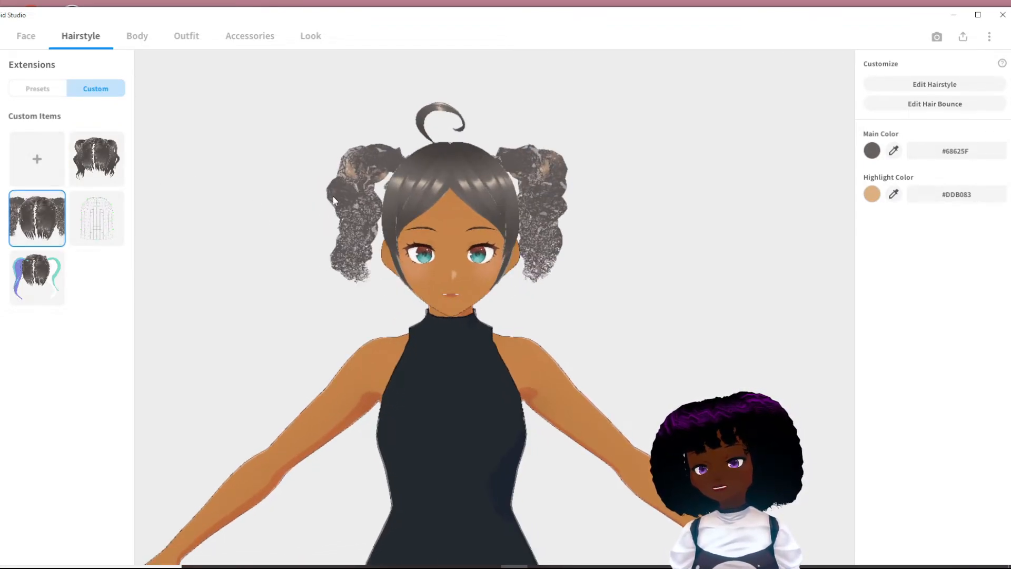
pyautogui.click(105, 165)
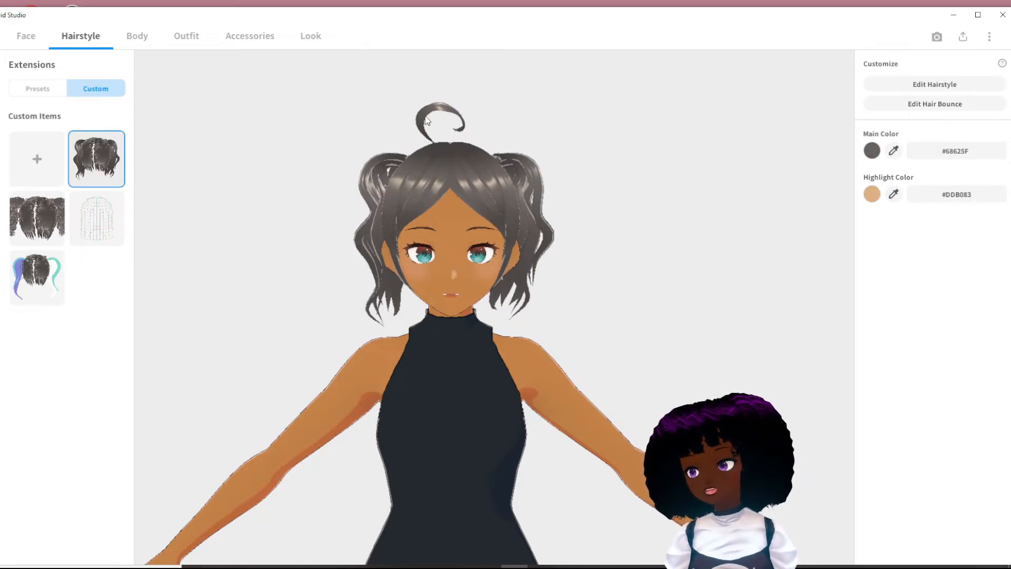
# - Replace the preset Front hair with the first custom Front item, the slicked-back one with loose strands
pyautogui.click(0, 92)
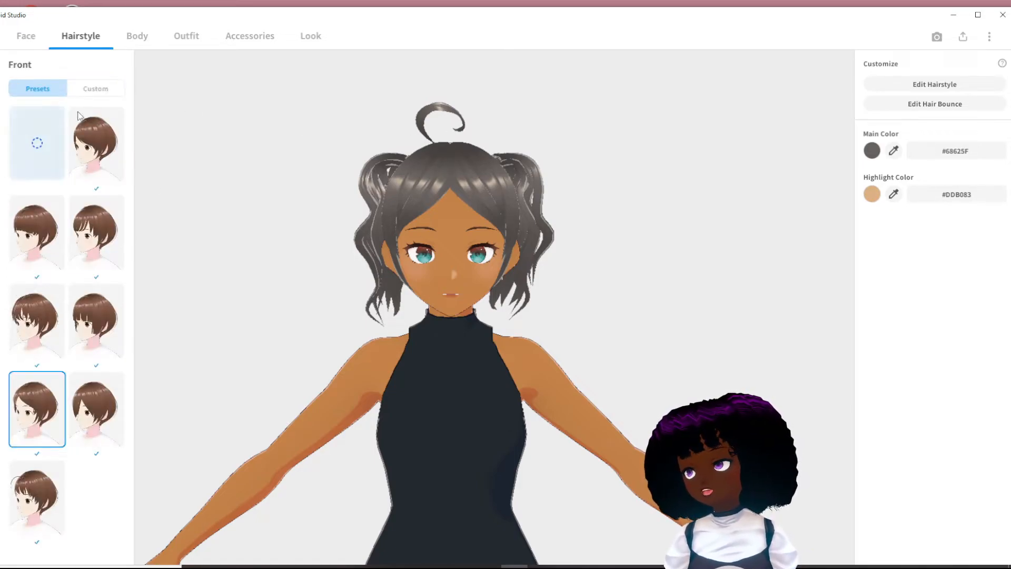
pyautogui.click(95, 90)
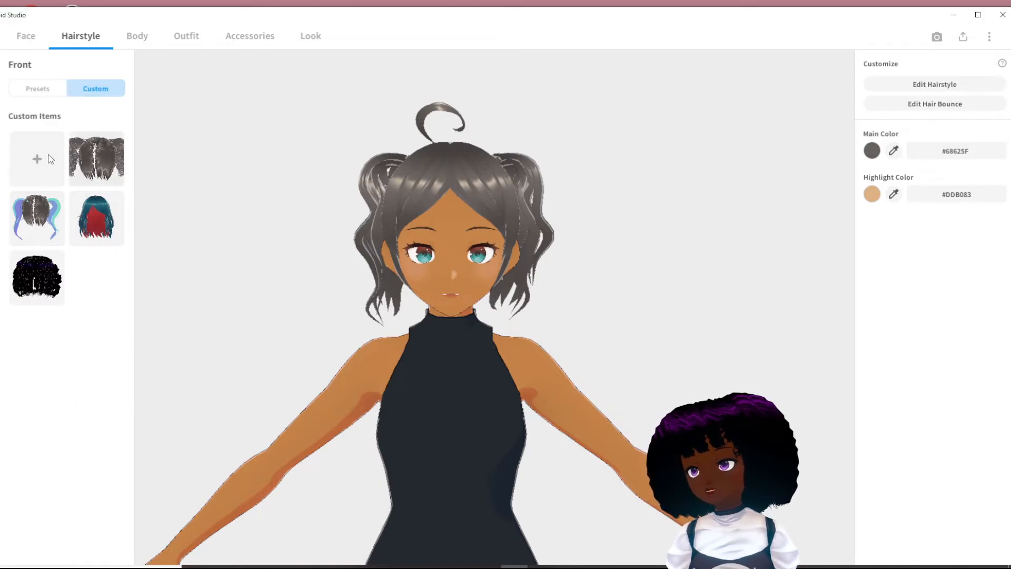
pyautogui.click(102, 178)
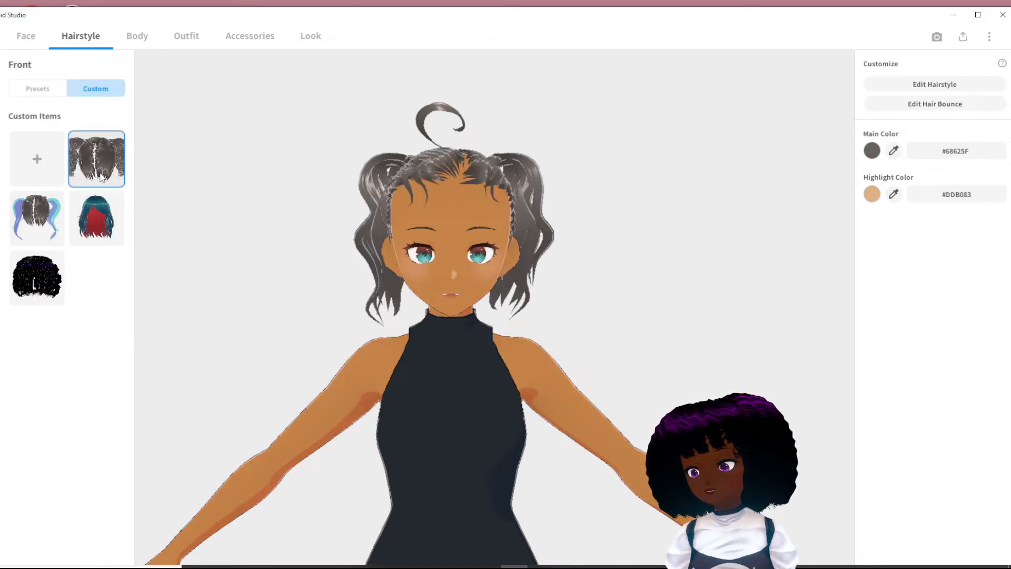
pyautogui.moveTo(440, 220); pyautogui.dragTo(326, 220)
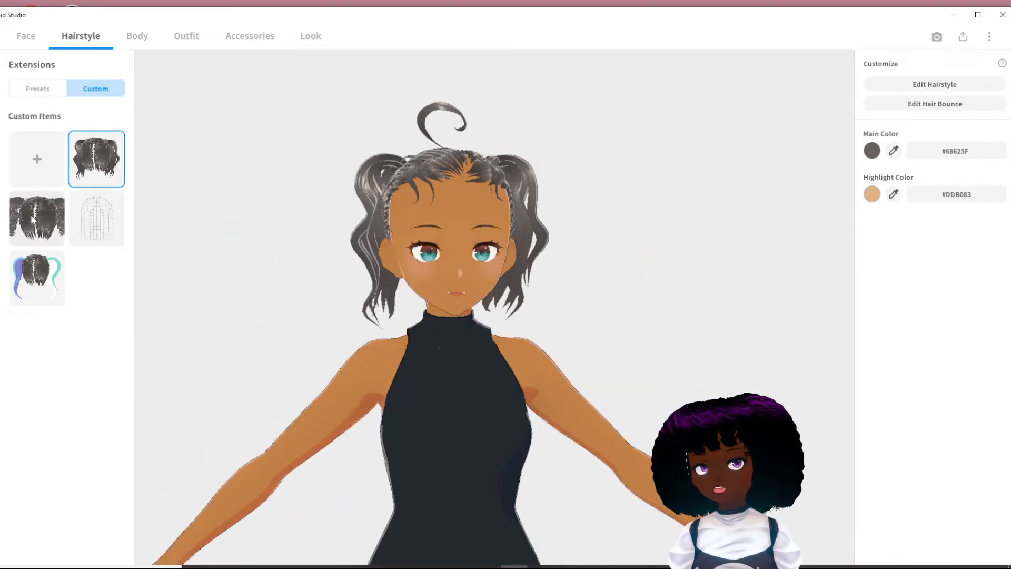
# - Show the curly custom Extensions item on the avatar and examine the curly ponytails and hairline from several angles
pyautogui.click(32, 215)
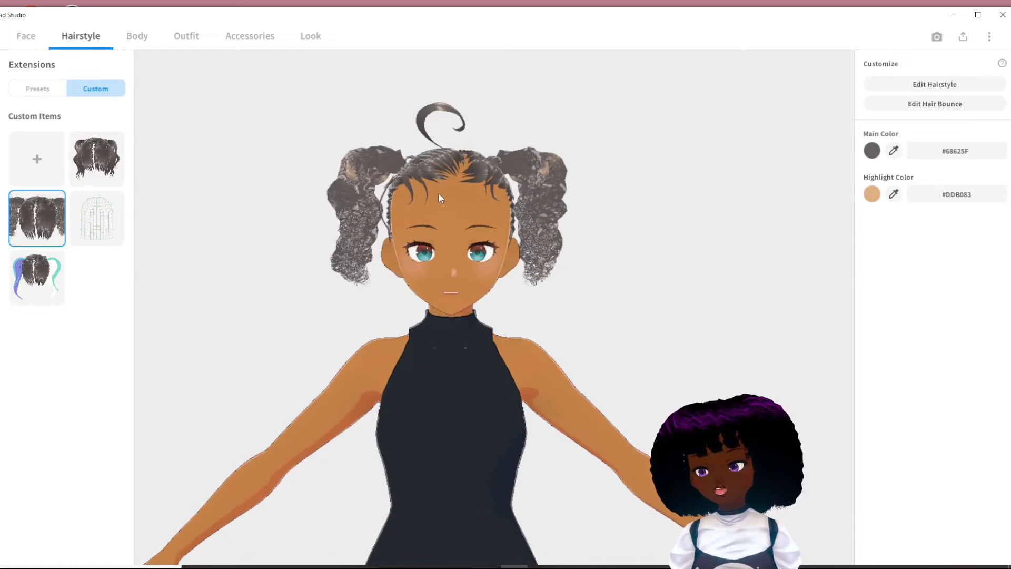
pyautogui.moveTo(380, 192); pyautogui.dragTo(377, 213)
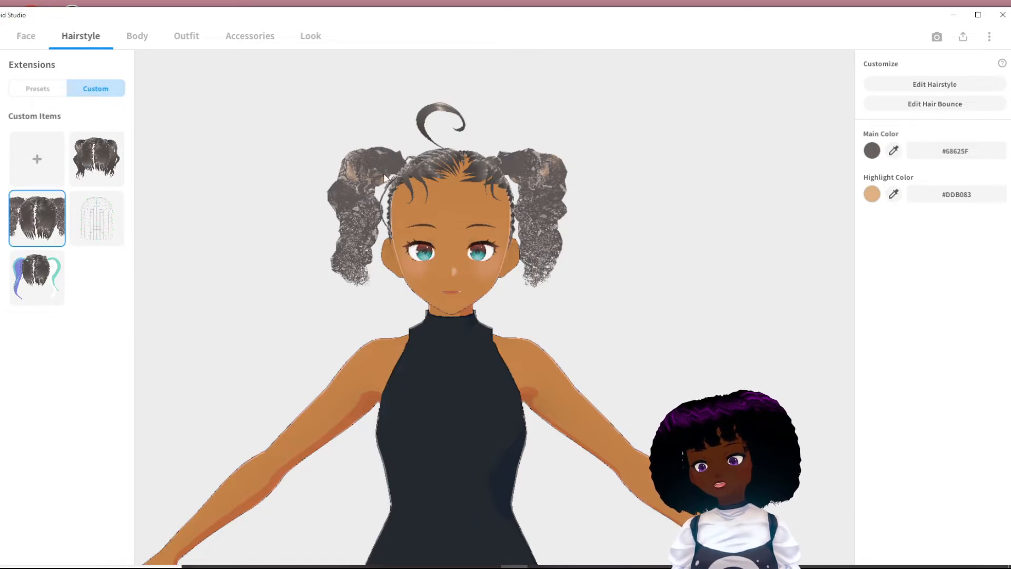
pyautogui.moveTo(383, 220); pyautogui.dragTo(398, 210)
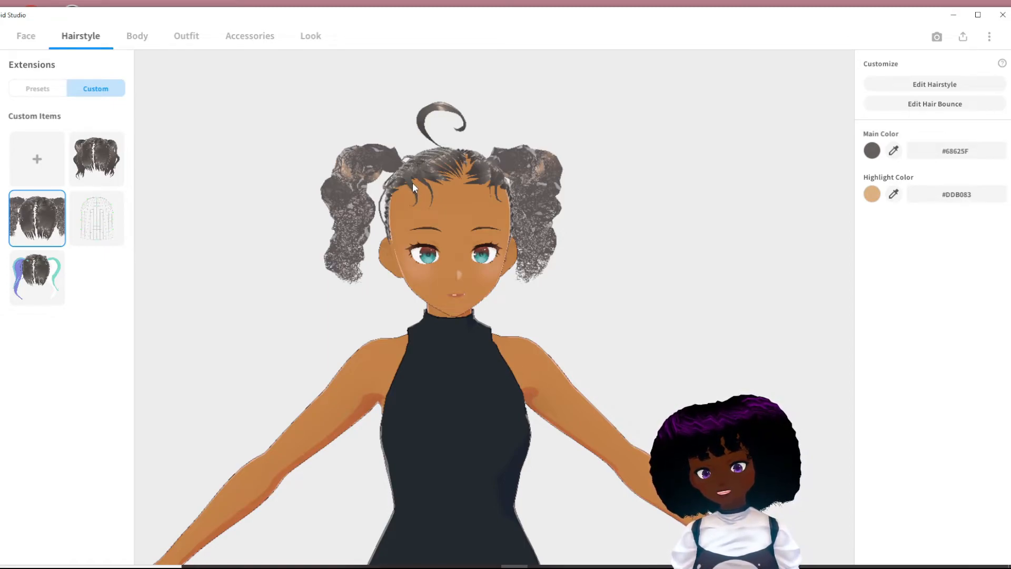
pyautogui.moveTo(464, 211); pyautogui.dragTo(440, 211, button='right')
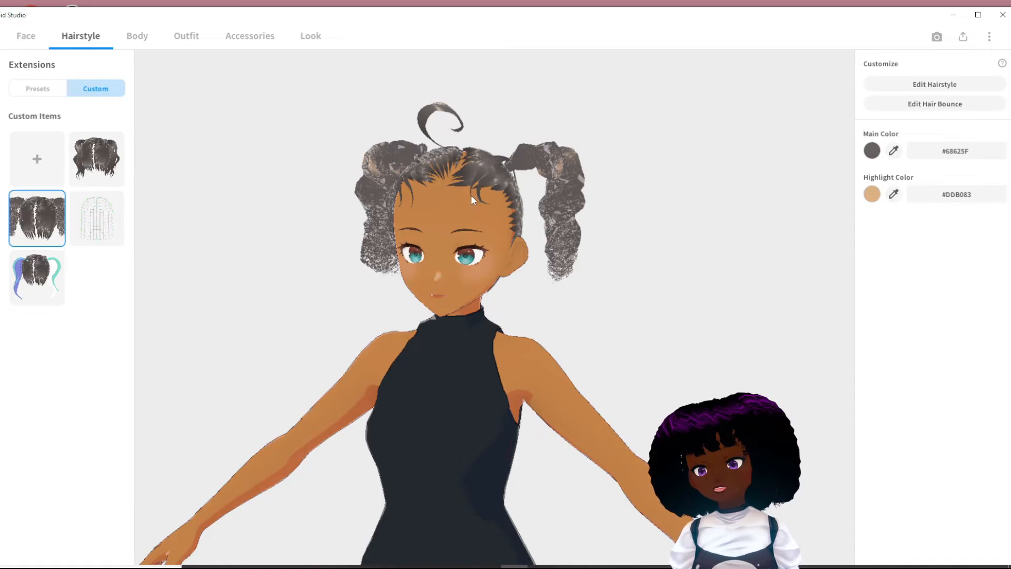
pyautogui.moveTo(480, 200); pyautogui.dragTo(466, 200, button='right')
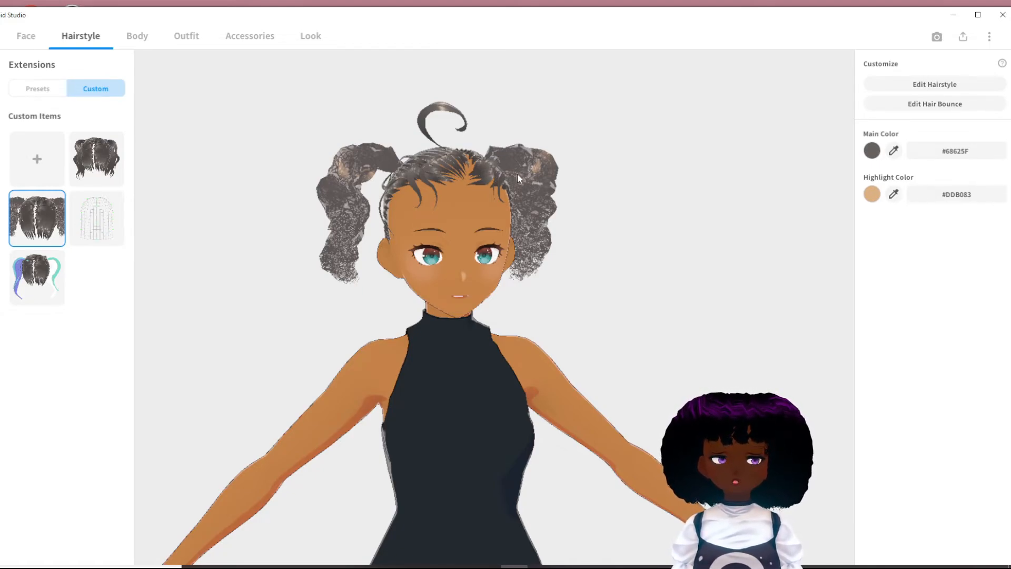
pyautogui.moveTo(503, 191); pyautogui.dragTo(485, 189, button='right')
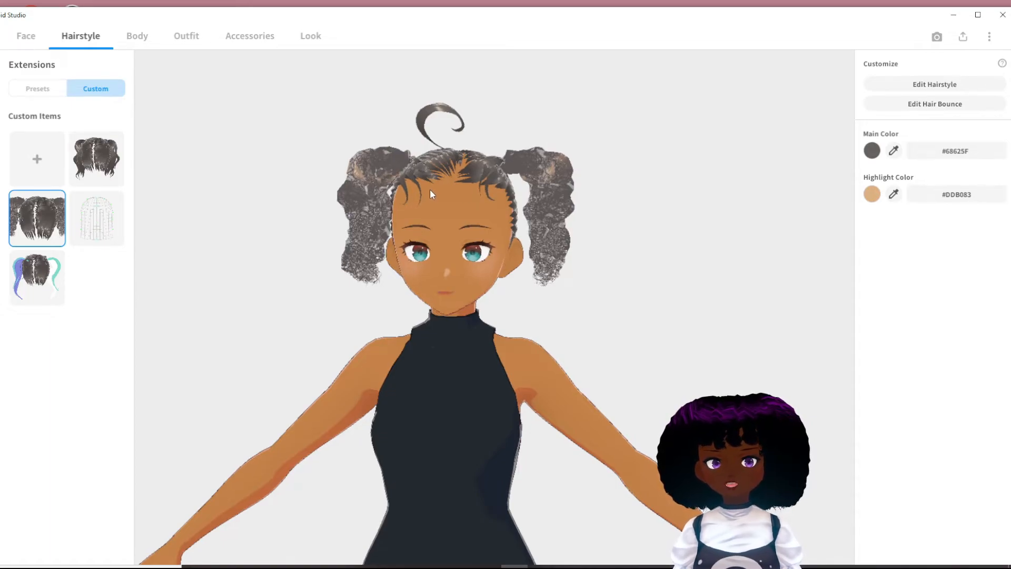
pyautogui.moveTo(461, 186); pyautogui.dragTo(473, 188, button='right')
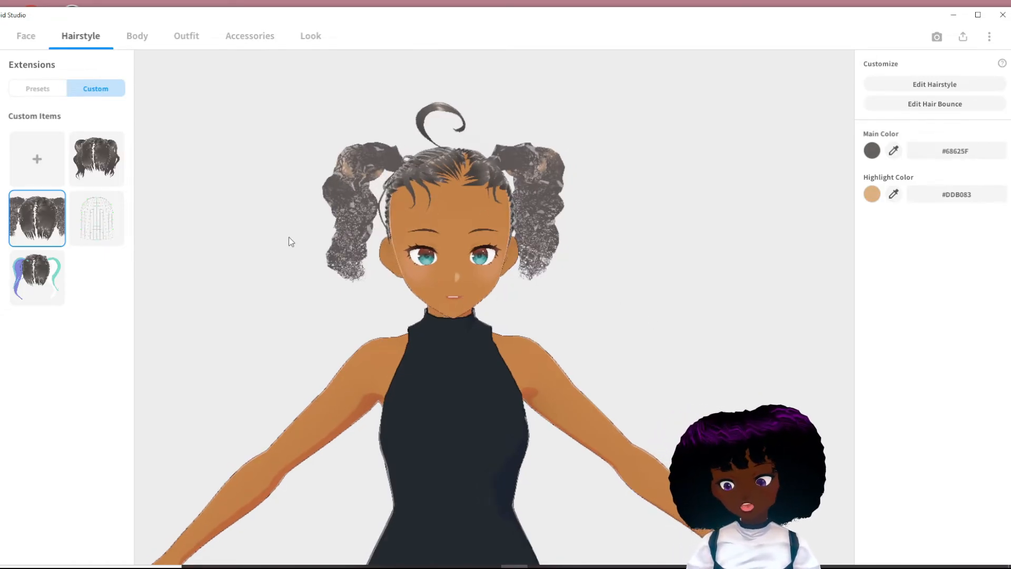
pyautogui.moveTo(478, 280); pyautogui.dragTo(302, 285)
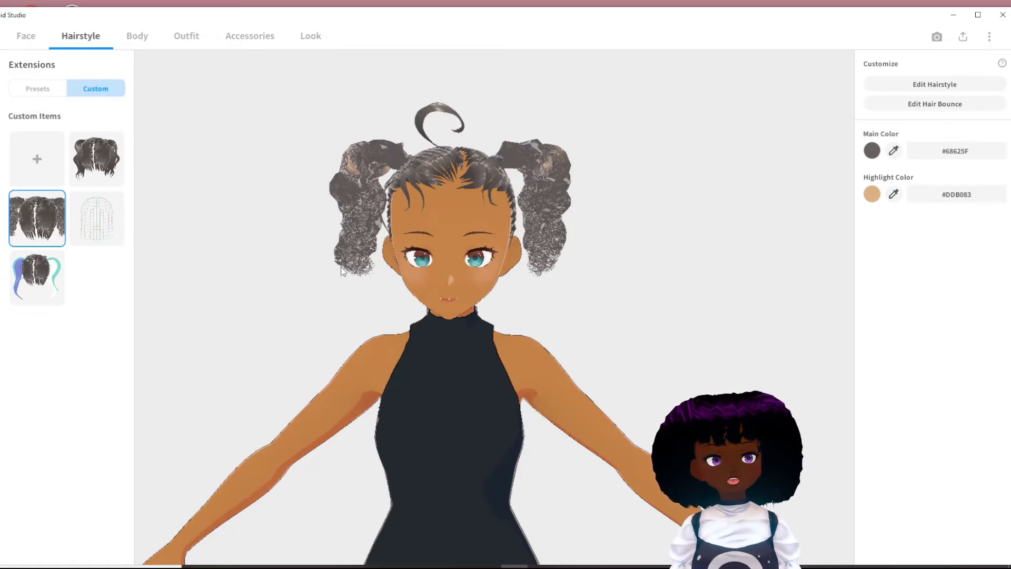
pyautogui.moveTo(341, 266); pyautogui.dragTo(349, 268, button='right')
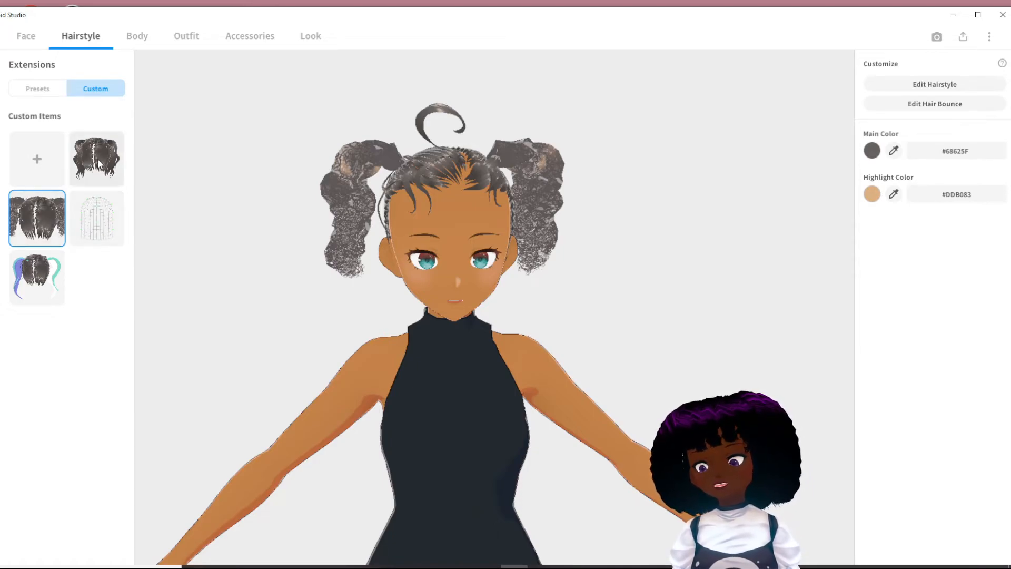
# - Compare the wavy, curly and smooth custom Extensions items on the avatar, finishing with the wavy ponytails applied
pyautogui.click(105, 176)
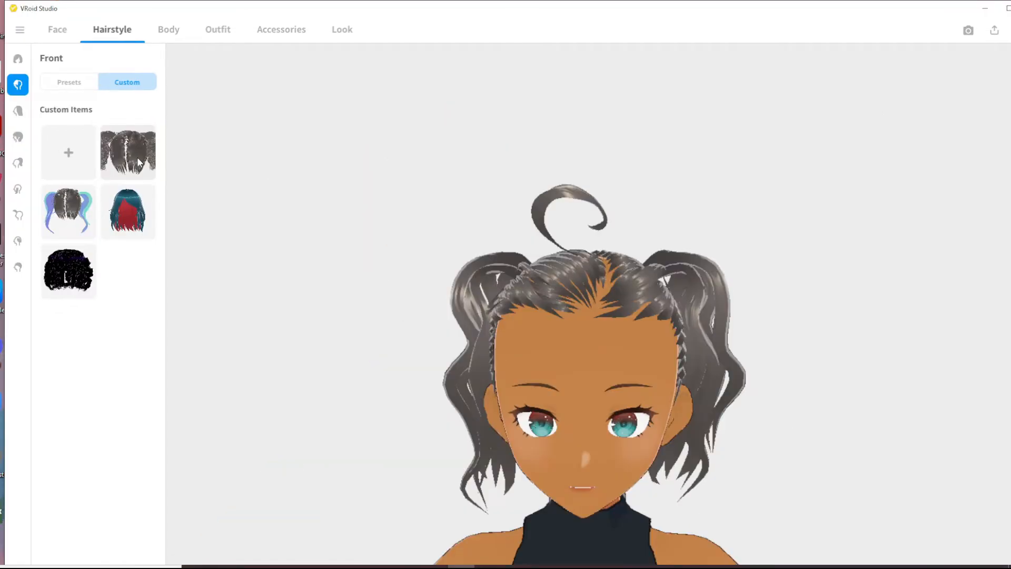
pyautogui.click(139, 162)
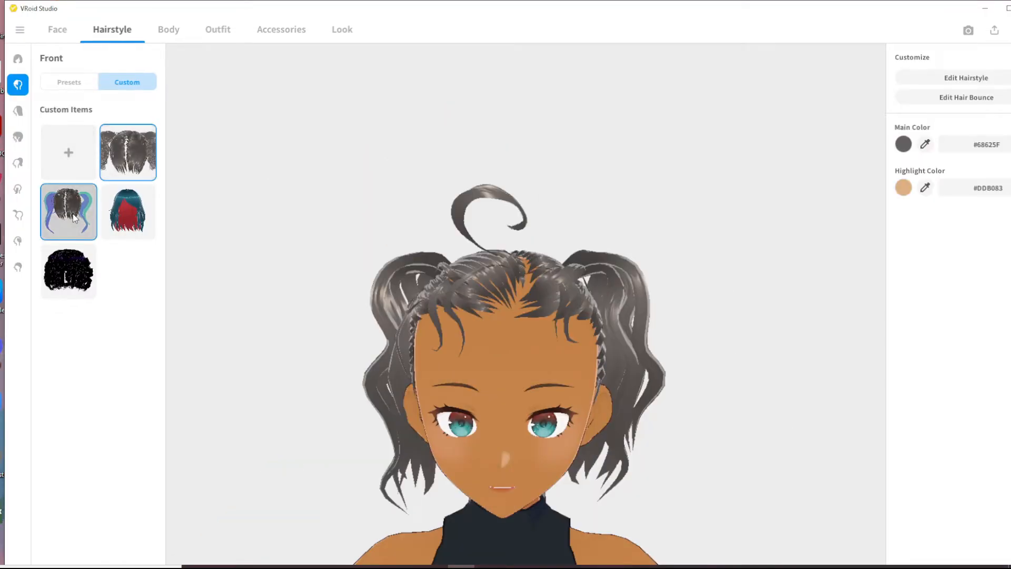
pyautogui.click(18, 162)
pyautogui.click(74, 211)
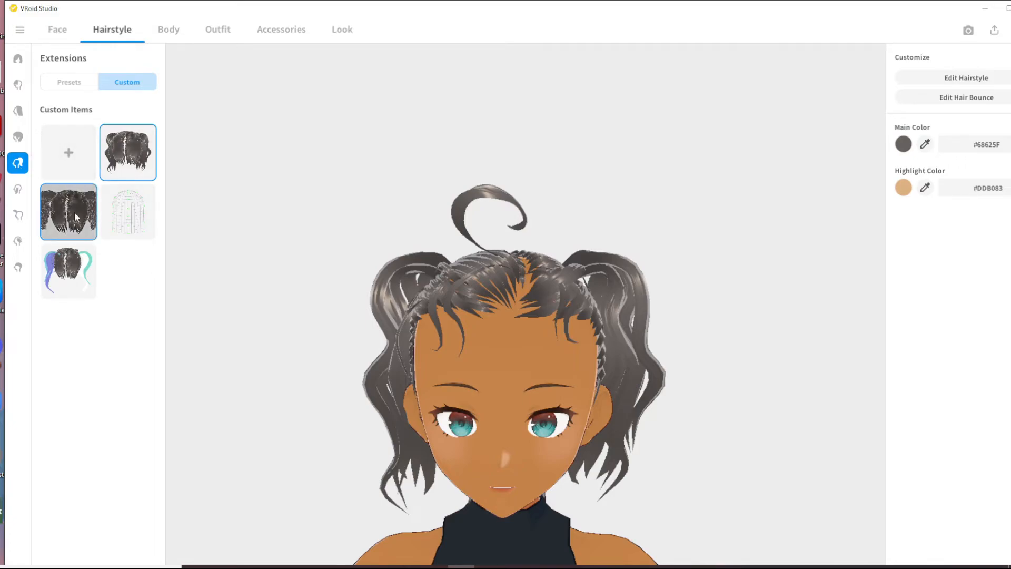
pyautogui.click(72, 279)
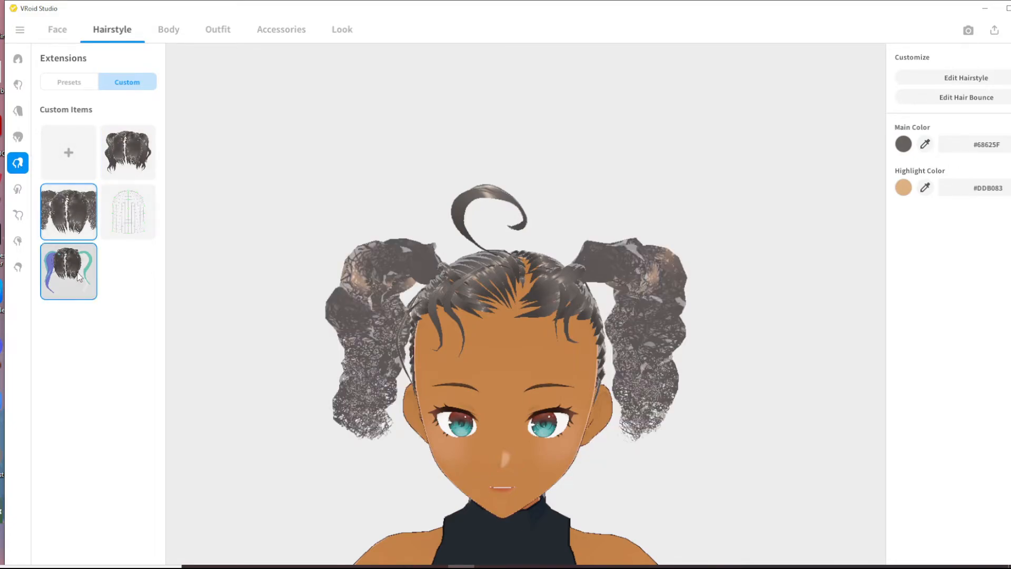
pyautogui.click(67, 236)
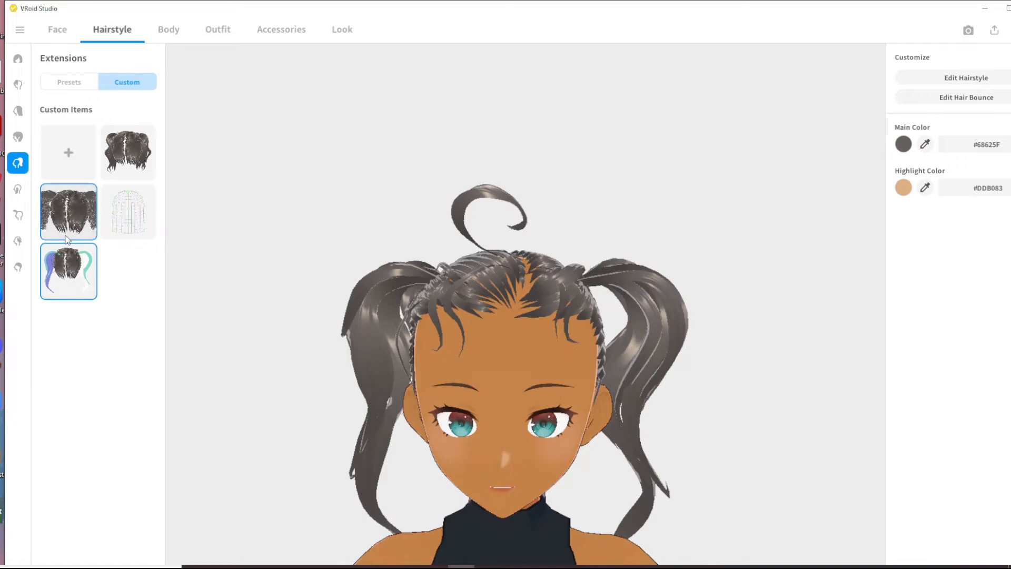
pyautogui.click(119, 175)
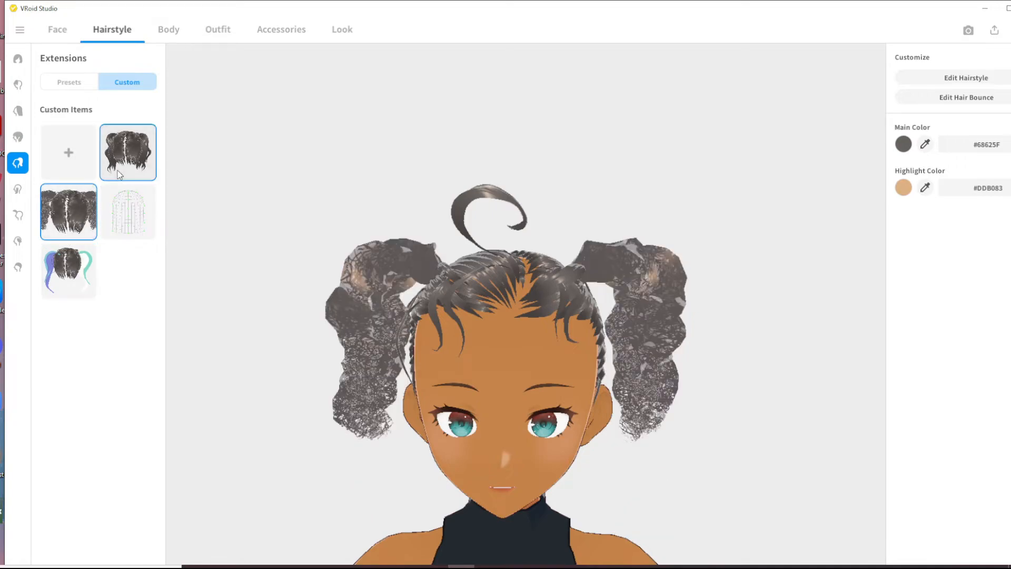
pyautogui.click(18, 84)
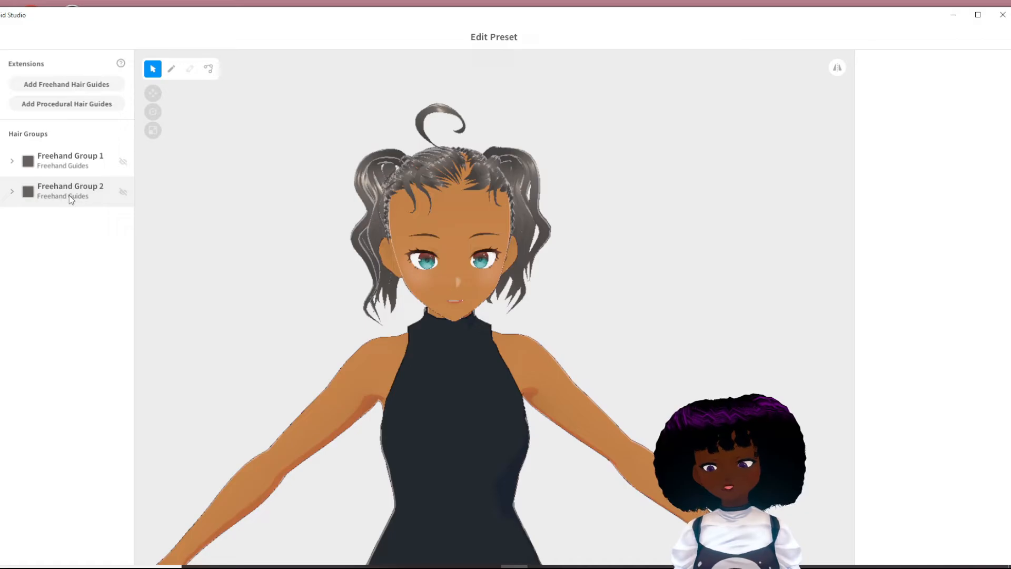
# - Open Freehand Group 2 of the wavy Extensions and examine its Materials, Texture Parameters, Hair Parameters and Fluffy curve
pyautogui.click(68, 195)
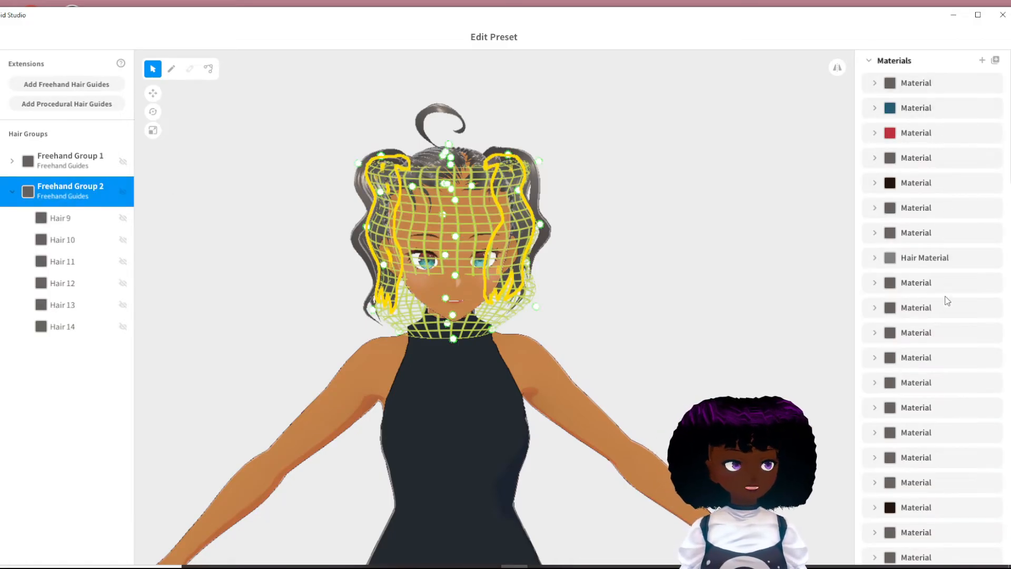
pyautogui.scroll(-8, 947, 295)
pyautogui.scroll(-8, 929, 500)
pyautogui.scroll(3, 928, 516)
pyautogui.scroll(10, 928, 501)
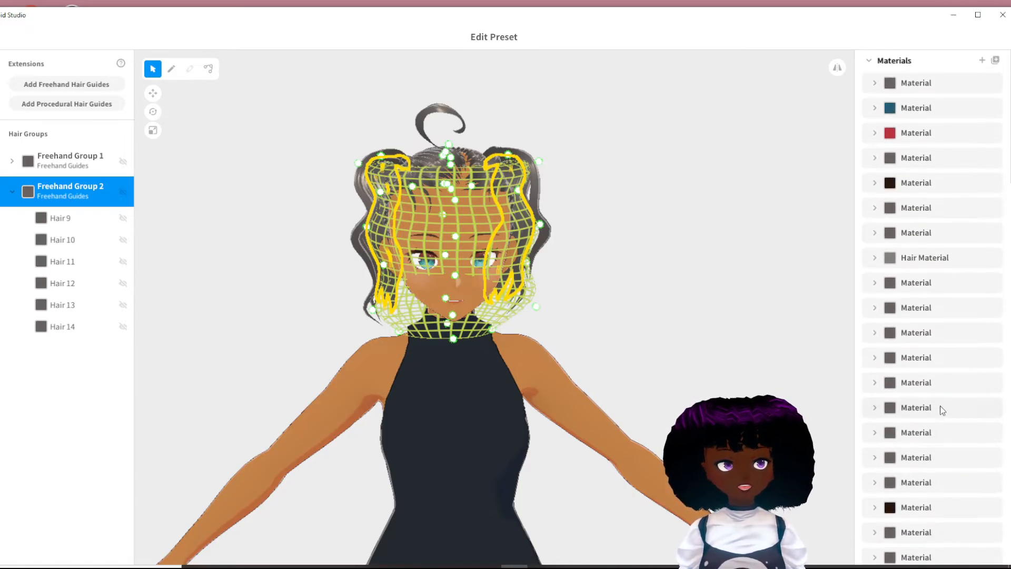
pyautogui.scroll(-8, 929, 432)
pyautogui.scroll(-6, 943, 442)
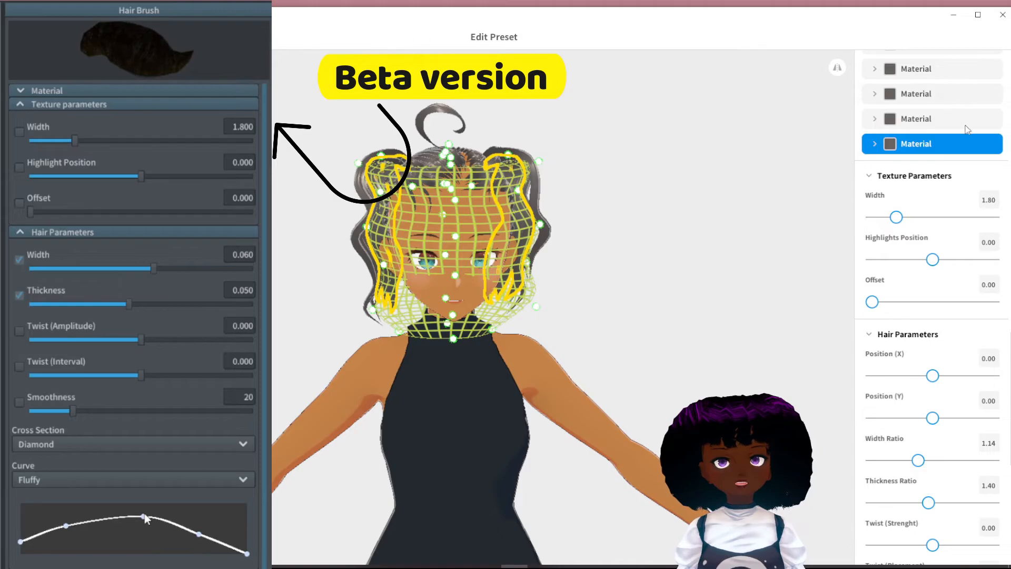
pyautogui.scroll(-6, 889, 462)
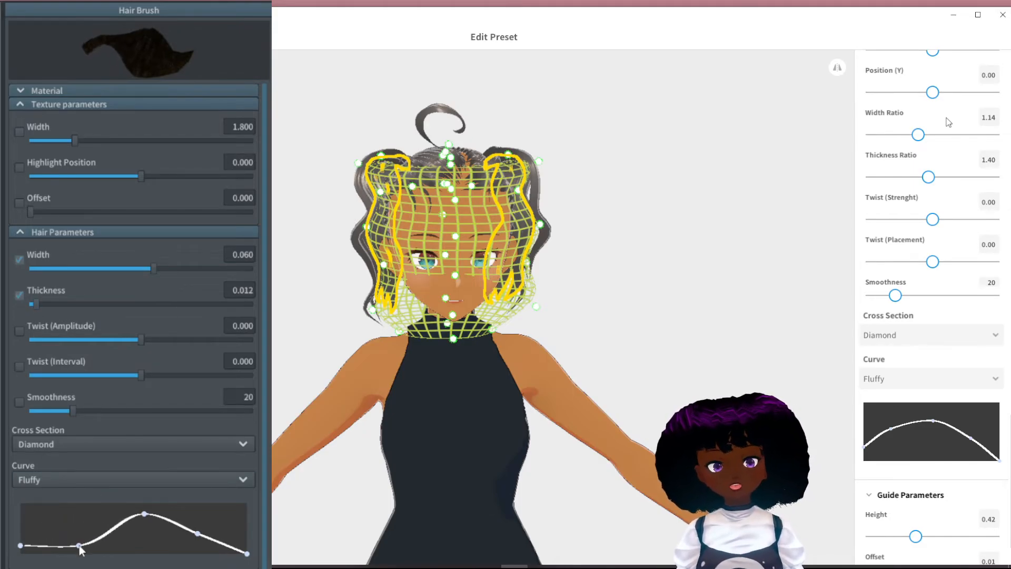
pyautogui.moveTo(693, 192); pyautogui.dragTo(654, 199)
pyautogui.moveTo(652, 196)
pyautogui.mouseDown(button='right')
pyautogui.moveTo(639, 197)
pyautogui.moveTo(662, 200)
pyautogui.mouseUp(button='right')
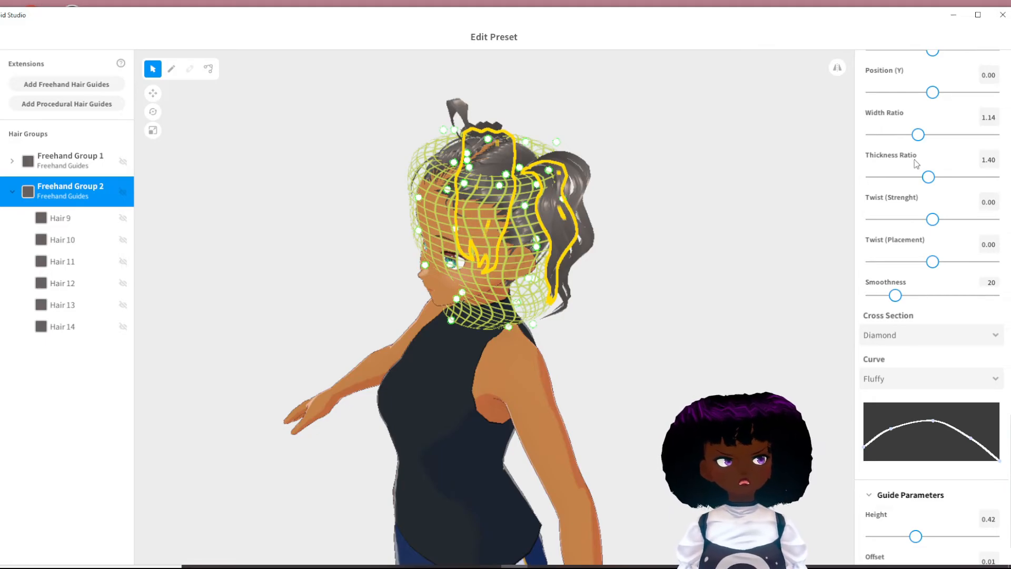
pyautogui.scroll(2, 927, 142)
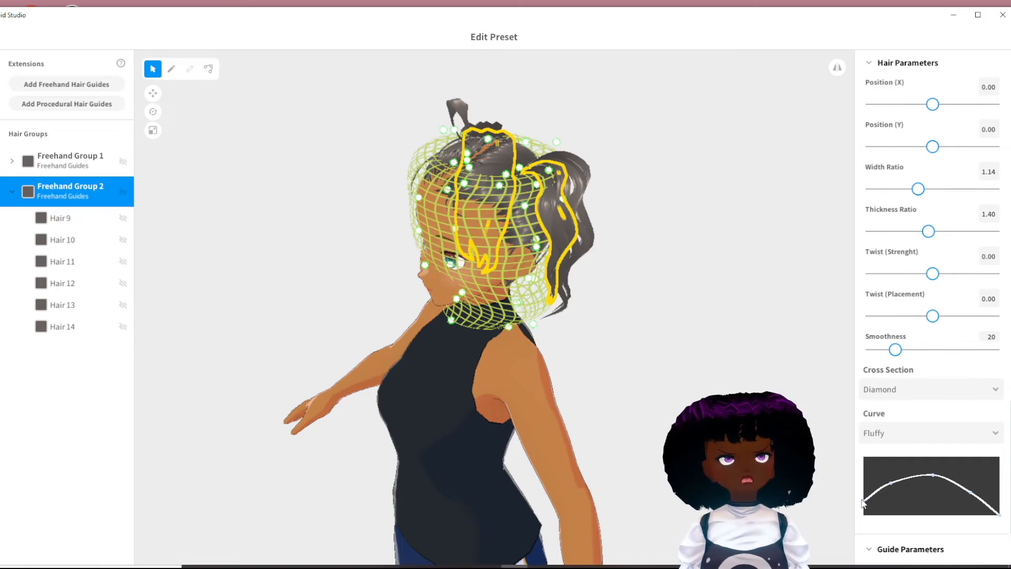
# - Examine Freehand Group 2's ponytail strands from the side and front, and review its cross section, curve, texture and guide parameters
pyautogui.moveTo(672, 287); pyautogui.dragTo(541, 205, button='right')
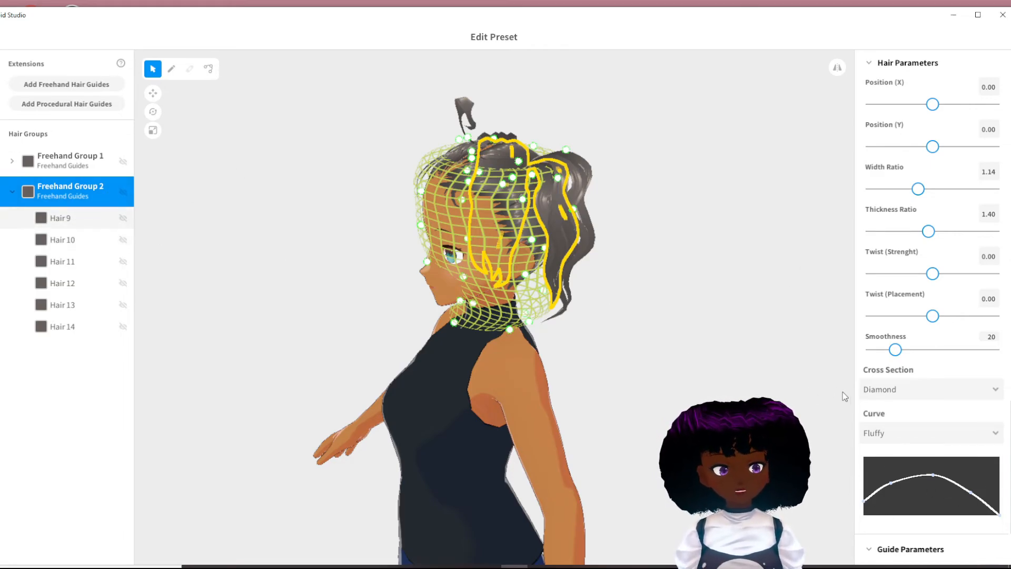
pyautogui.click(69, 223)
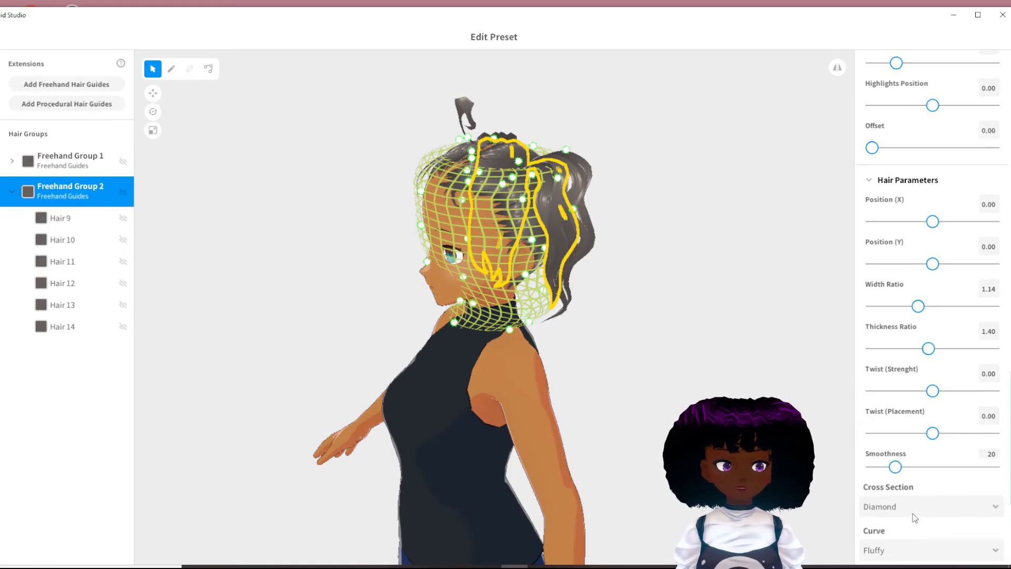
pyautogui.scroll(-3, 915, 518)
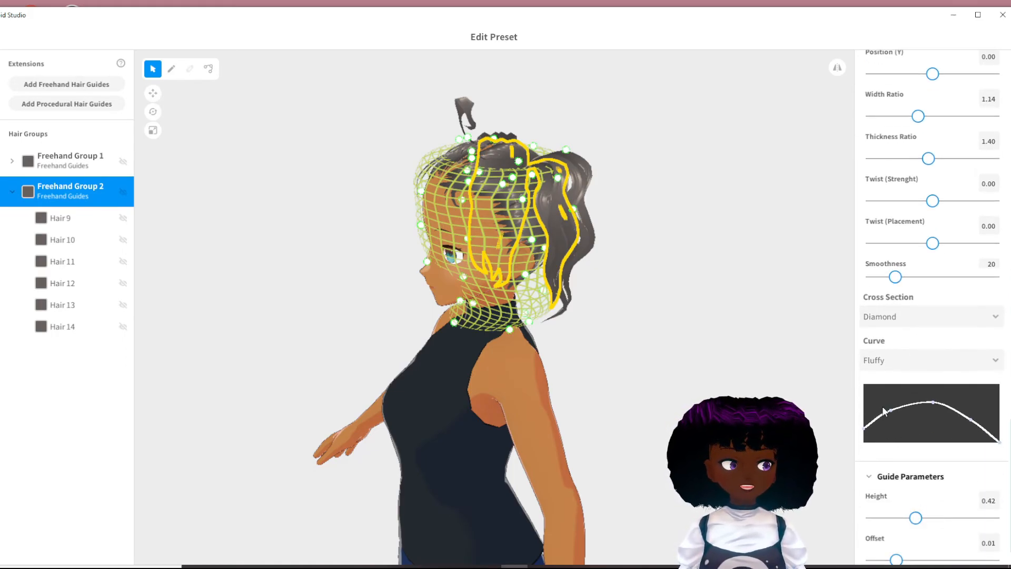
pyautogui.moveTo(790, 432); pyautogui.dragTo(675, 413, button='right')
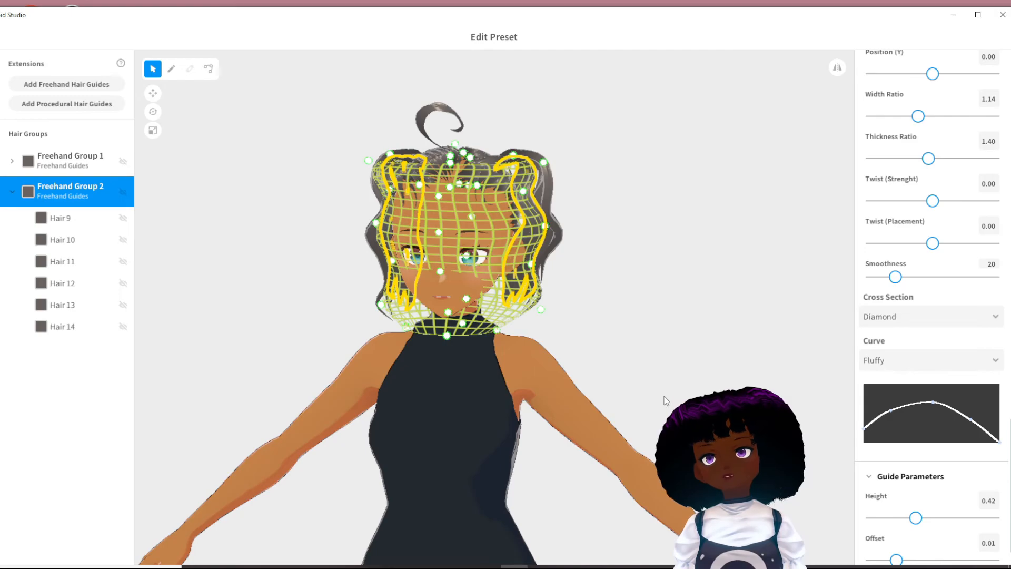
pyautogui.moveTo(631, 278)
pyautogui.mouseDown(button='right')
pyautogui.moveTo(617, 277)
pyautogui.moveTo(636, 276)
pyautogui.mouseUp(button='right')
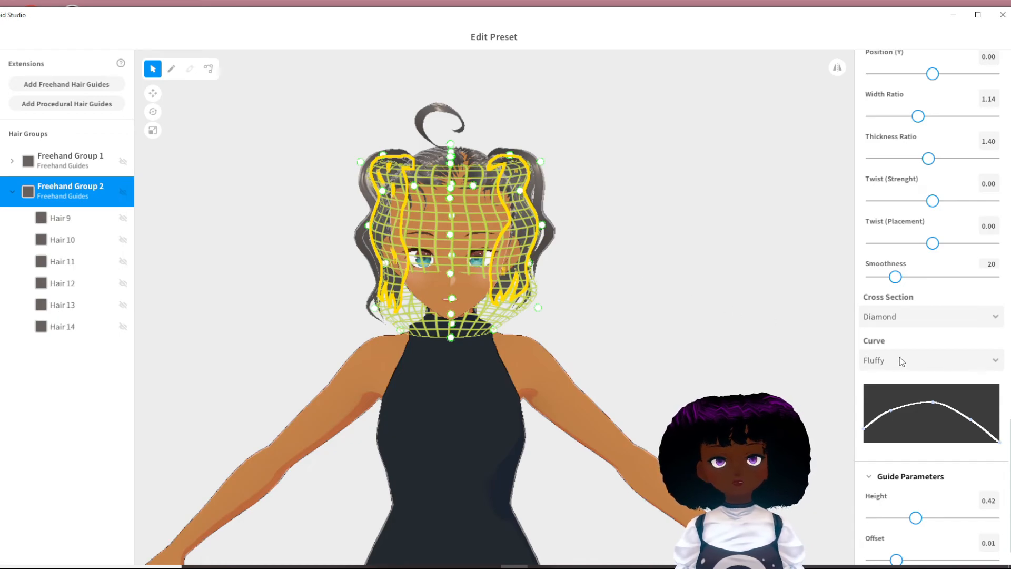
pyautogui.scroll(5, 898, 218)
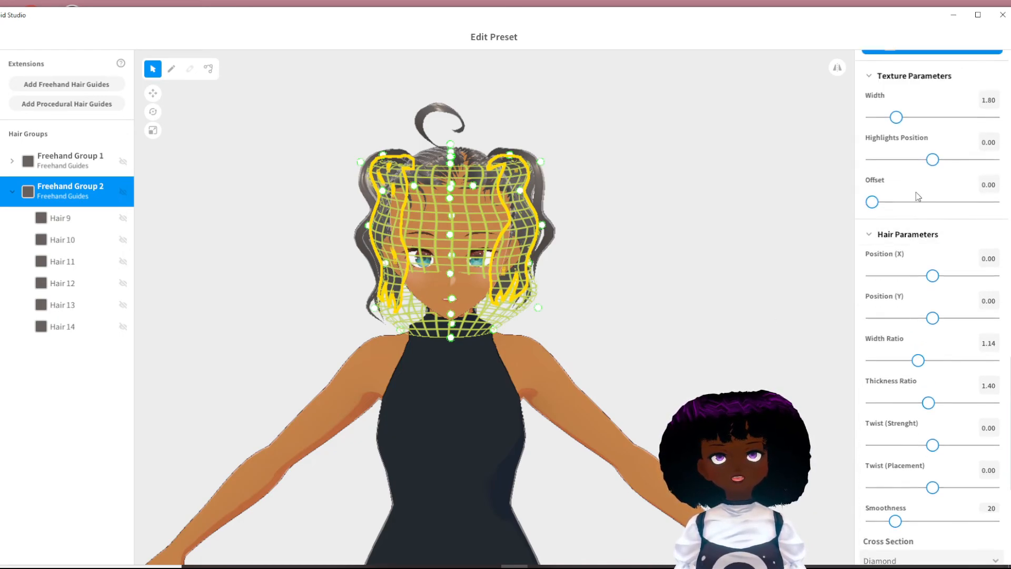
pyautogui.scroll(1, 914, 205)
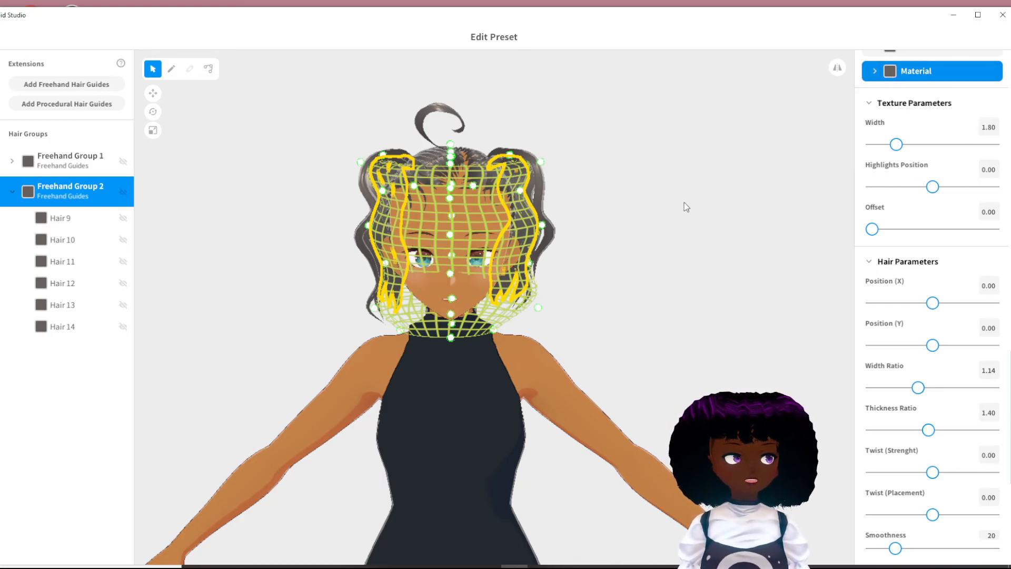
pyautogui.moveTo(634, 307)
pyautogui.mouseDown()
pyautogui.moveTo(589, 307)
pyautogui.moveTo(631, 307)
pyautogui.mouseUp()
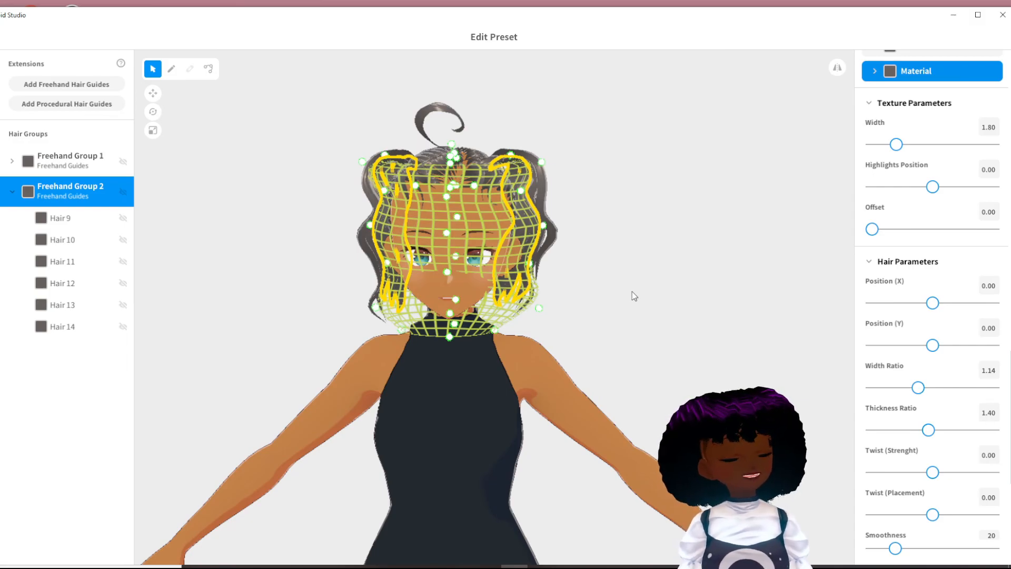